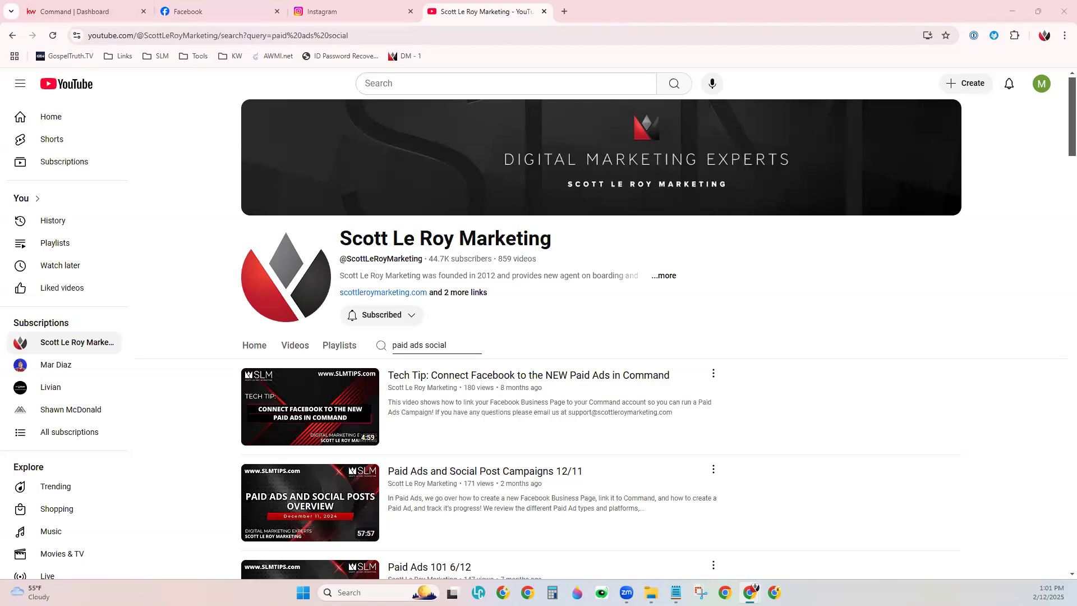
- Search the Scott Le Roy Marketing YouTube channel for "build your social"
{"action": "left_click", "coordinate": [93, 14]}
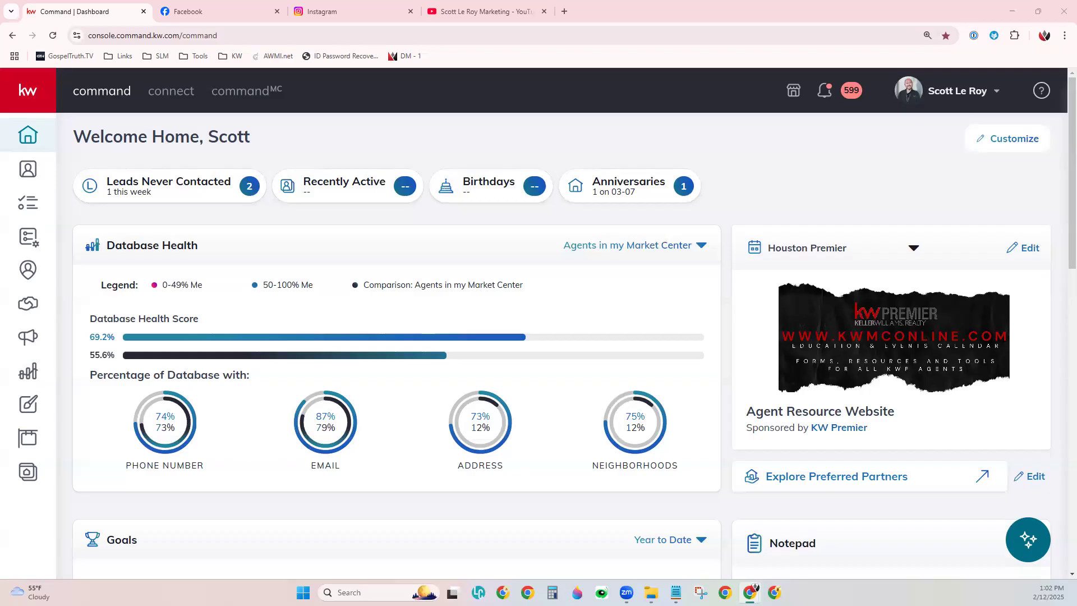
{"action": "left_click", "coordinate": [481, 12]}
{"action": "left_click", "coordinate": [381, 346]}
{"action": "type", "text": "build your social"}
{"action": "key", "text": "Return"}
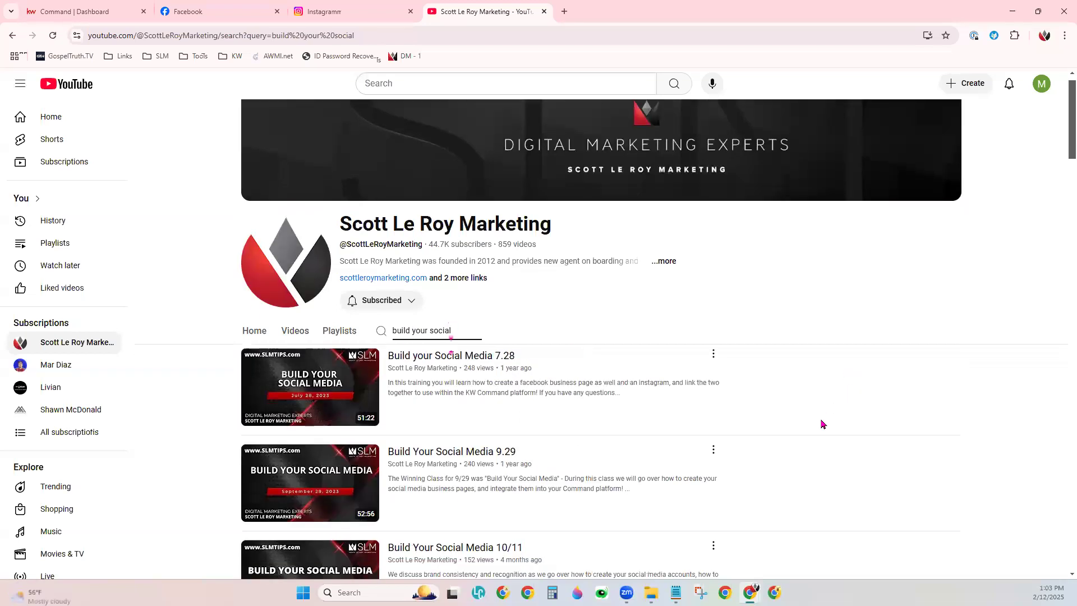
- Find the Build Your Social Media 1/24 video in the channel's search results and copy its link
{"action": "scroll", "coordinate": [821, 425], "scroll_direction": "down", "scroll_amount": 6}
{"action": "scroll", "coordinate": [821, 424], "scroll_direction": "down", "scroll_amount": 2}
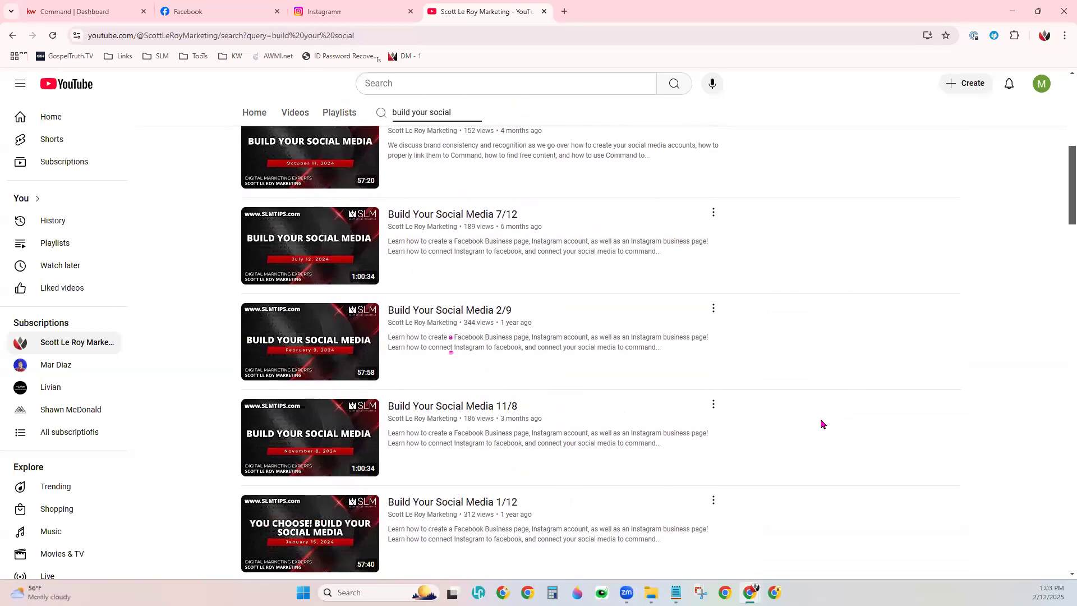
{"action": "scroll", "coordinate": [818, 424], "scroll_direction": "down", "scroll_amount": 3}
{"action": "scroll", "coordinate": [781, 422], "scroll_direction": "down", "scroll_amount": 6}
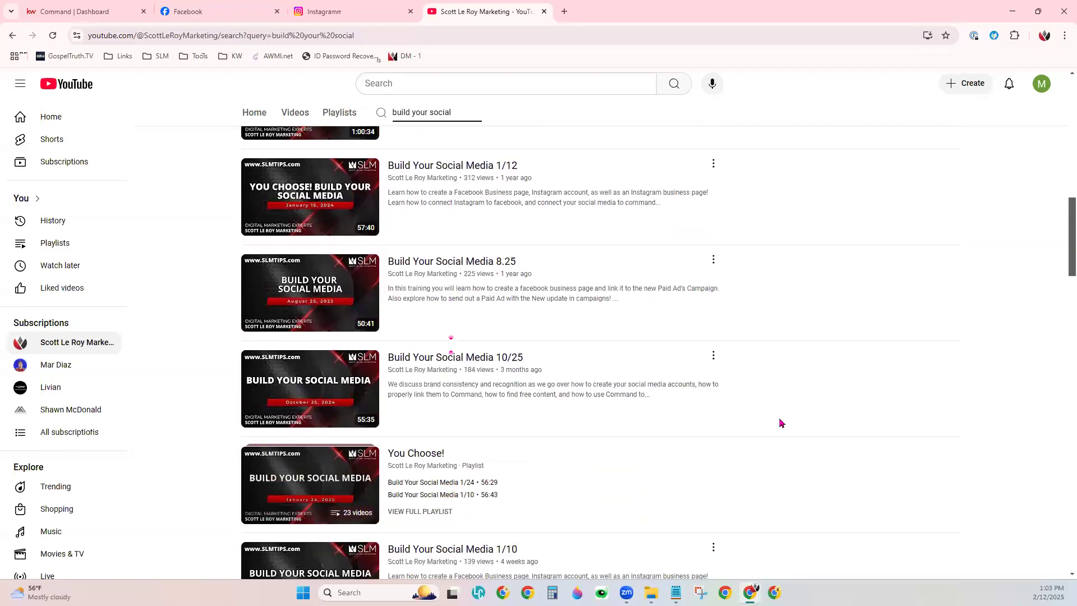
{"action": "scroll", "coordinate": [781, 422], "scroll_direction": "down", "scroll_amount": 2}
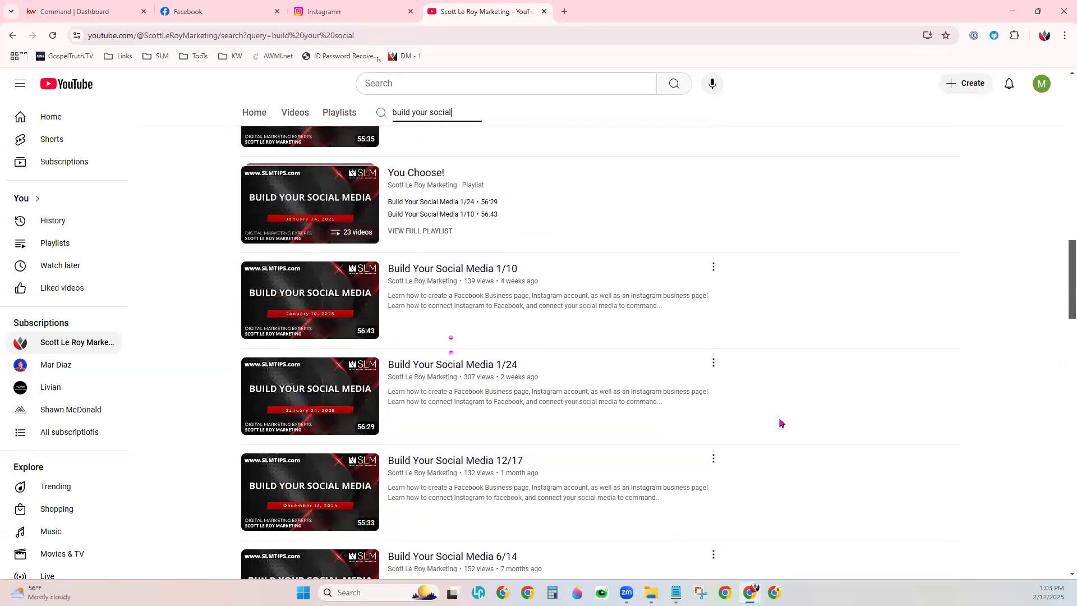
{"action": "scroll", "coordinate": [781, 423], "scroll_direction": "down", "scroll_amount": 1}
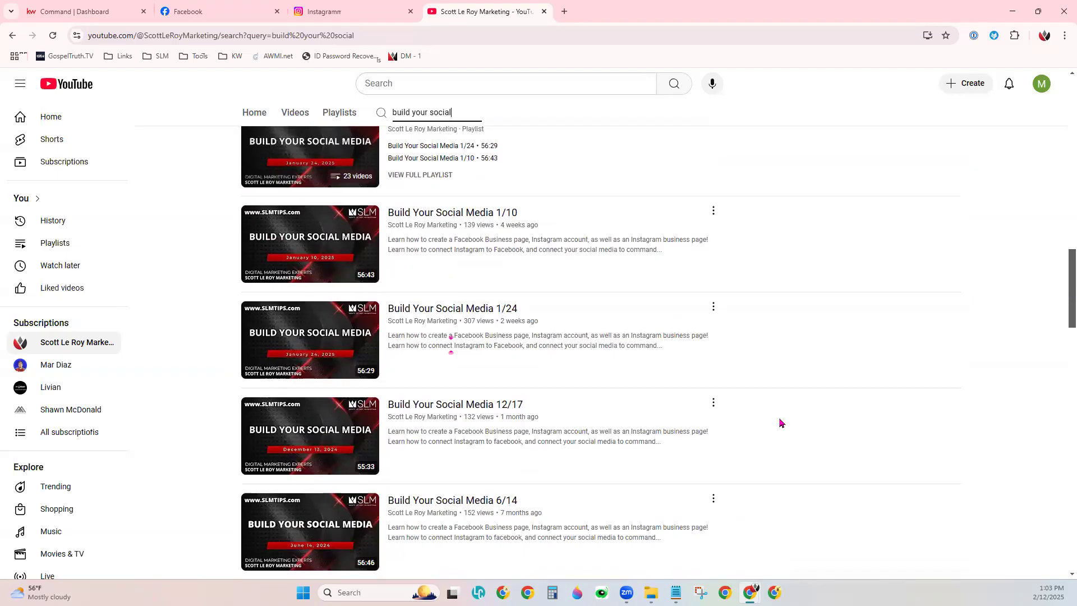
{"action": "right_click", "coordinate": [306, 345]}
{"action": "left_click", "coordinate": [370, 152]}
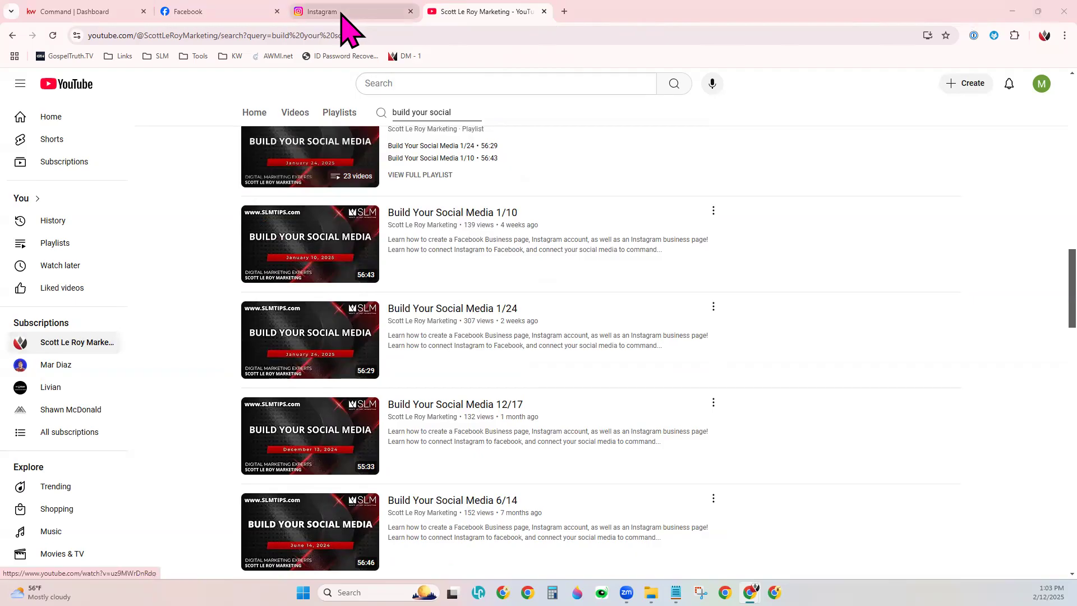
- Search the same channel's videos for "facebook" and look over the first results
{"action": "triple_click", "coordinate": [438, 113]}
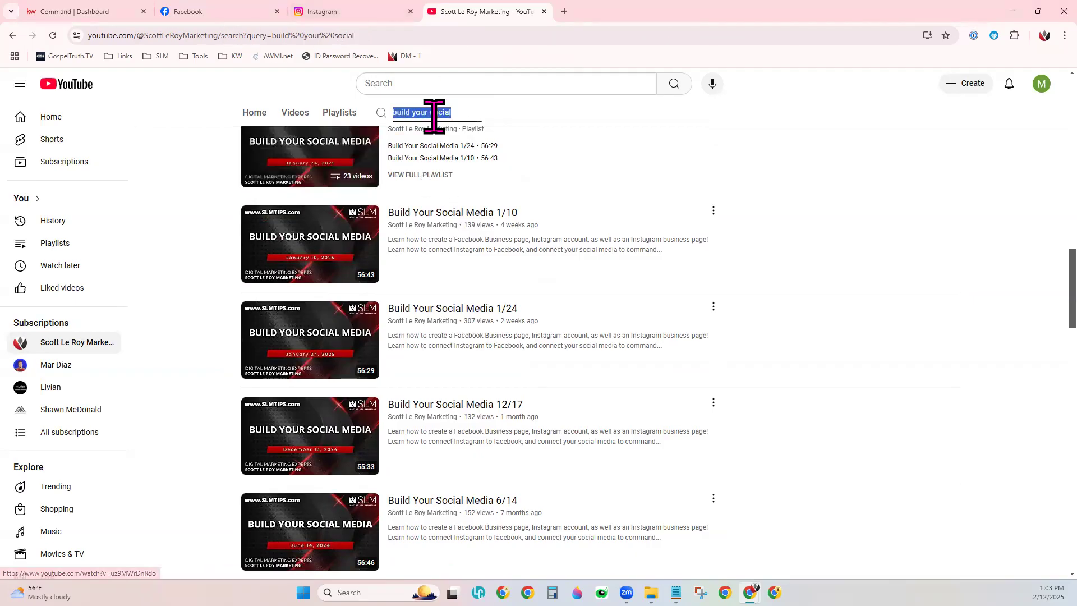
{"action": "type", "text": "facebook"}
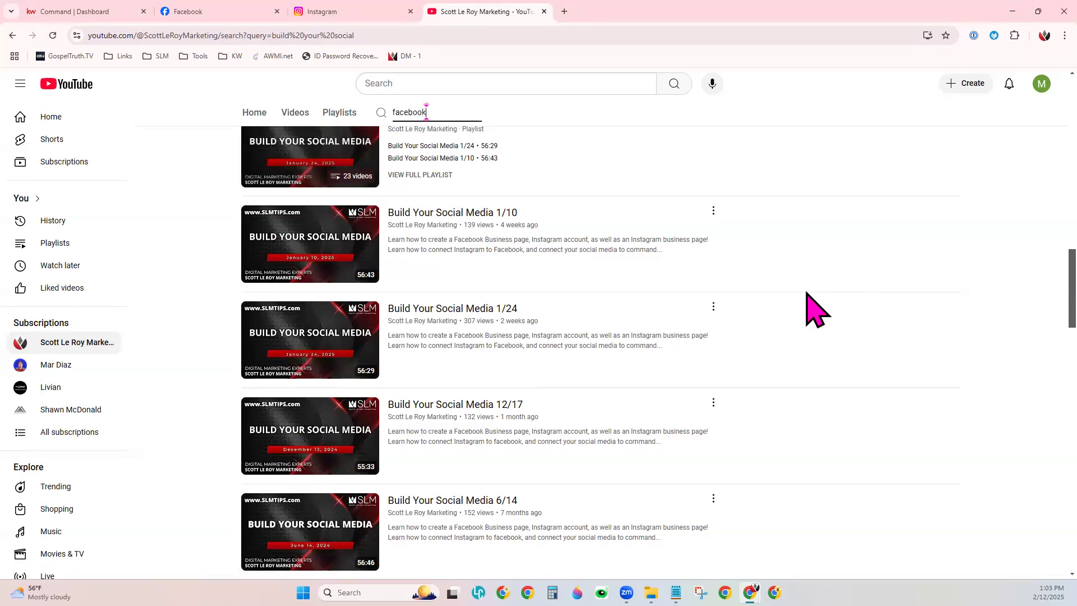
{"action": "key", "text": "Return"}
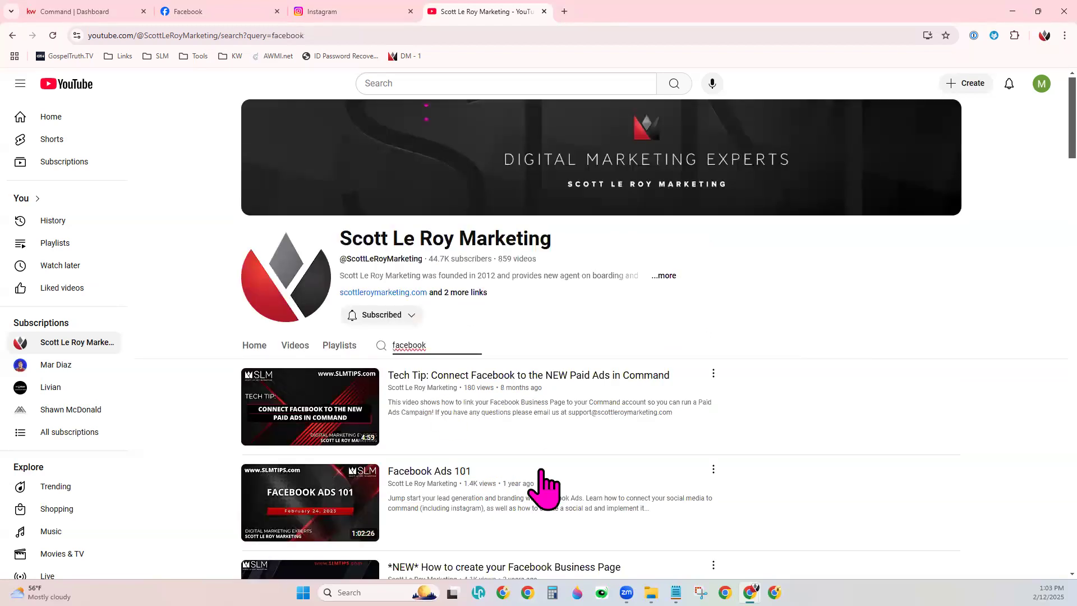
{"action": "scroll", "coordinate": [862, 436], "scroll_direction": "down", "scroll_amount": 1}
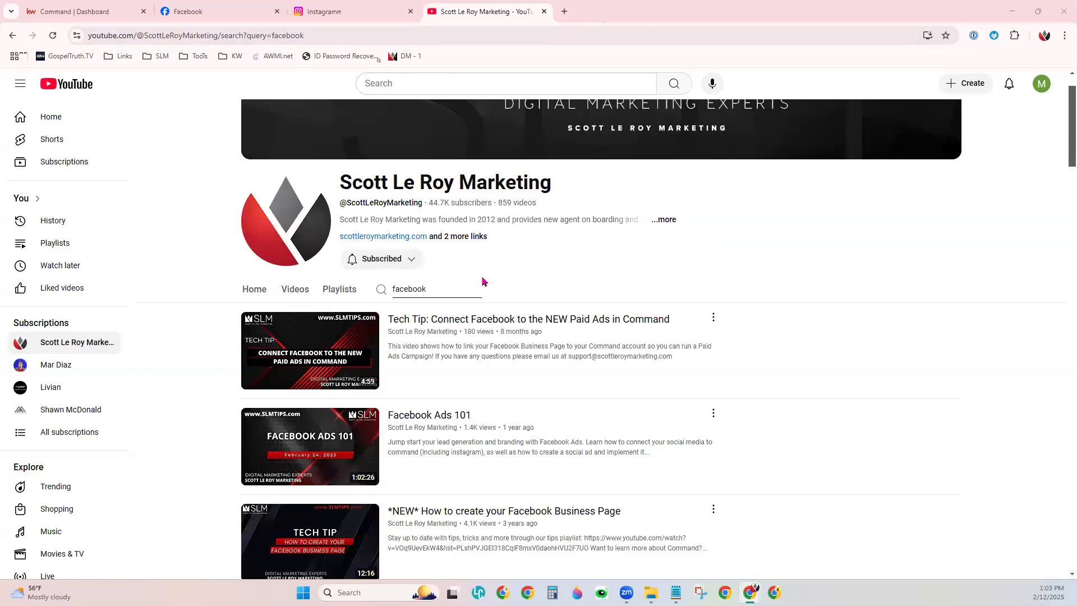
- Close the YouTube page, then switch to Facebook
{"action": "left_click", "coordinate": [544, 11]}
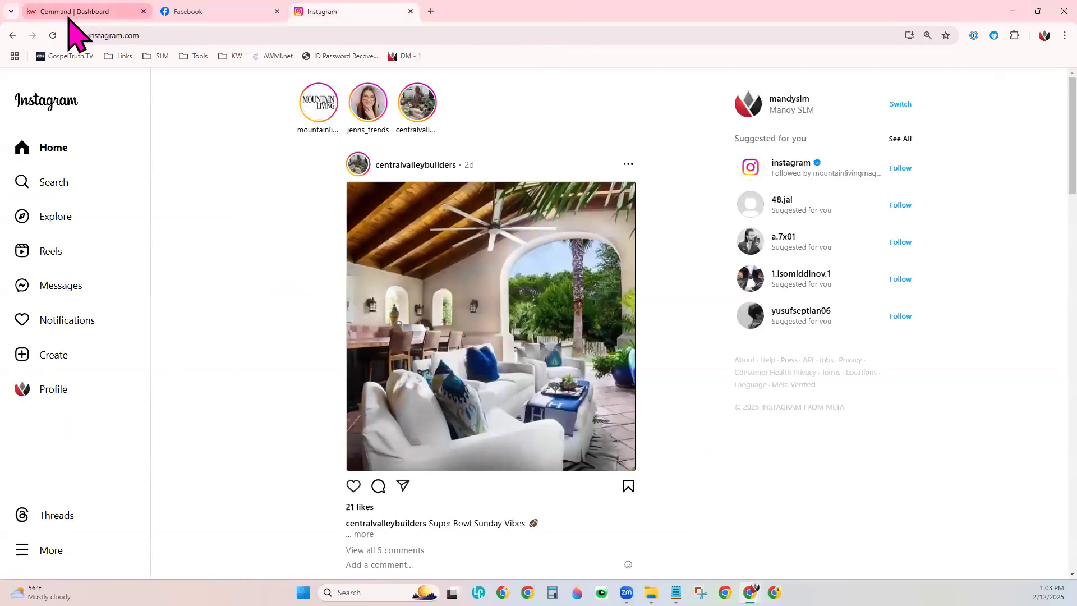
{"action": "left_click", "coordinate": [75, 13]}
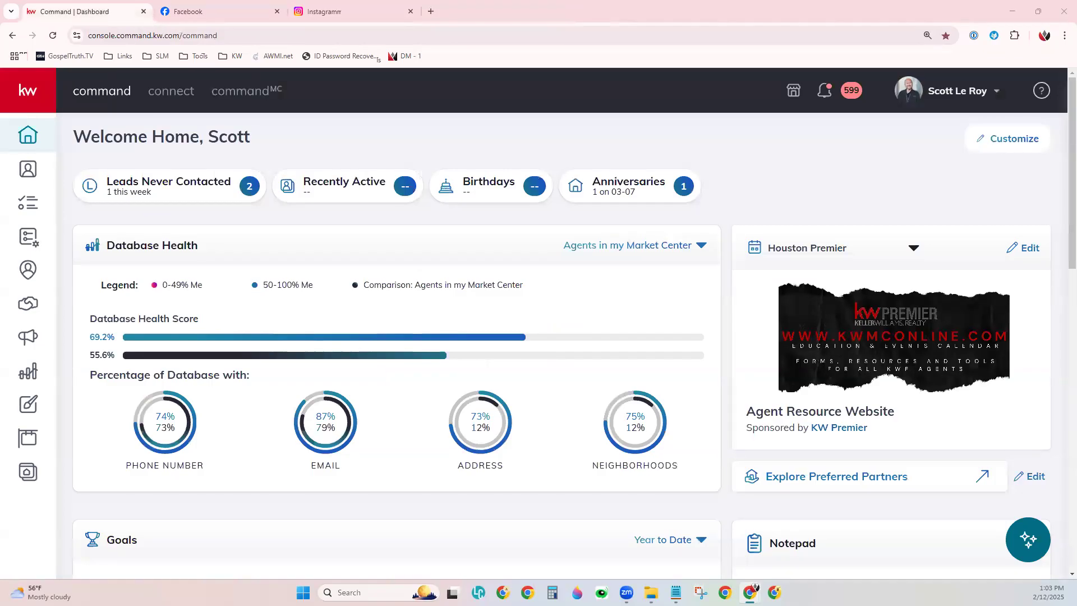
{"action": "left_click", "coordinate": [244, 10]}
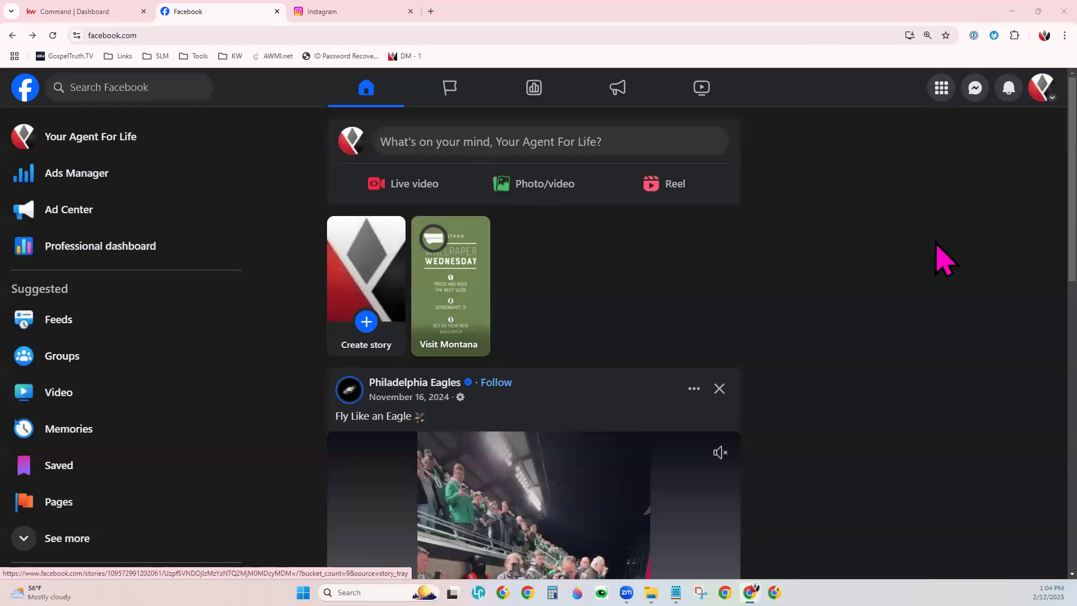
- Switch Facebook from the Your Agent For Life page to the personal profile and open the list of managed pages
{"action": "left_click", "coordinate": [948, 87]}
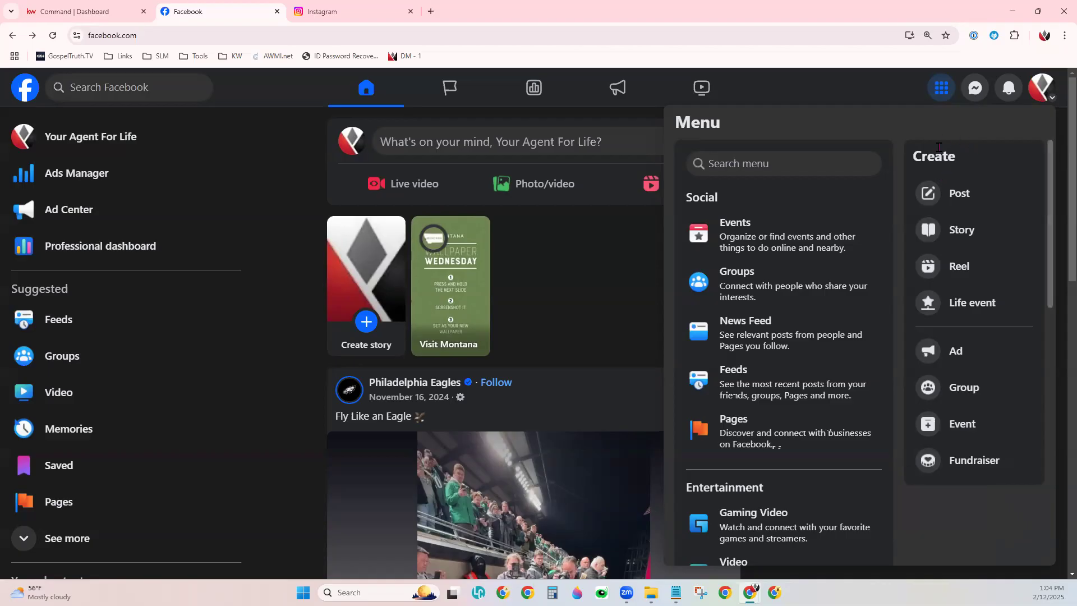
{"action": "left_click", "coordinate": [1041, 89]}
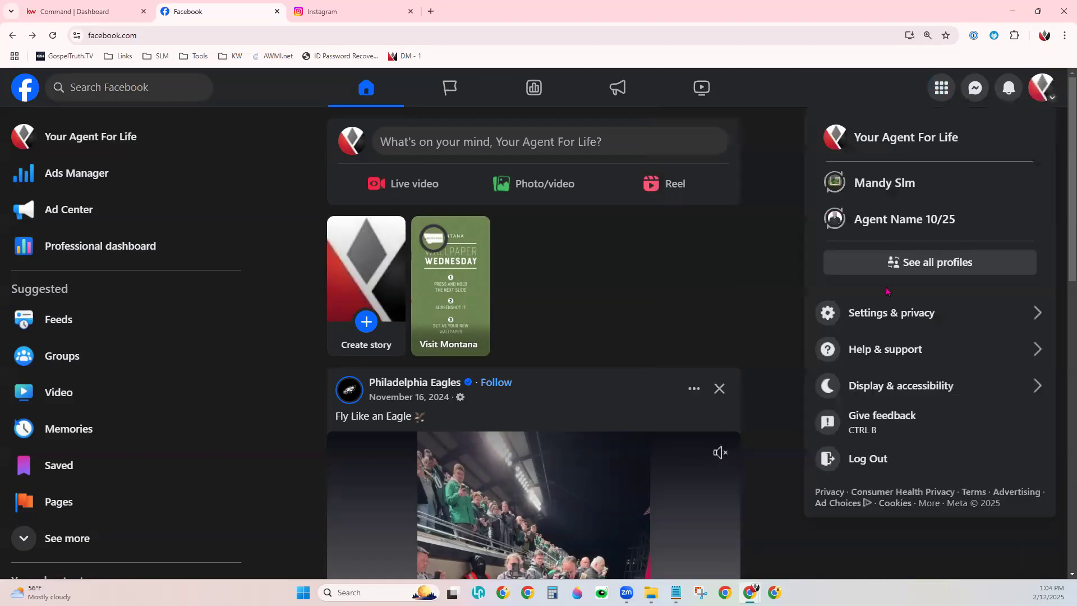
{"action": "left_click", "coordinate": [888, 185]}
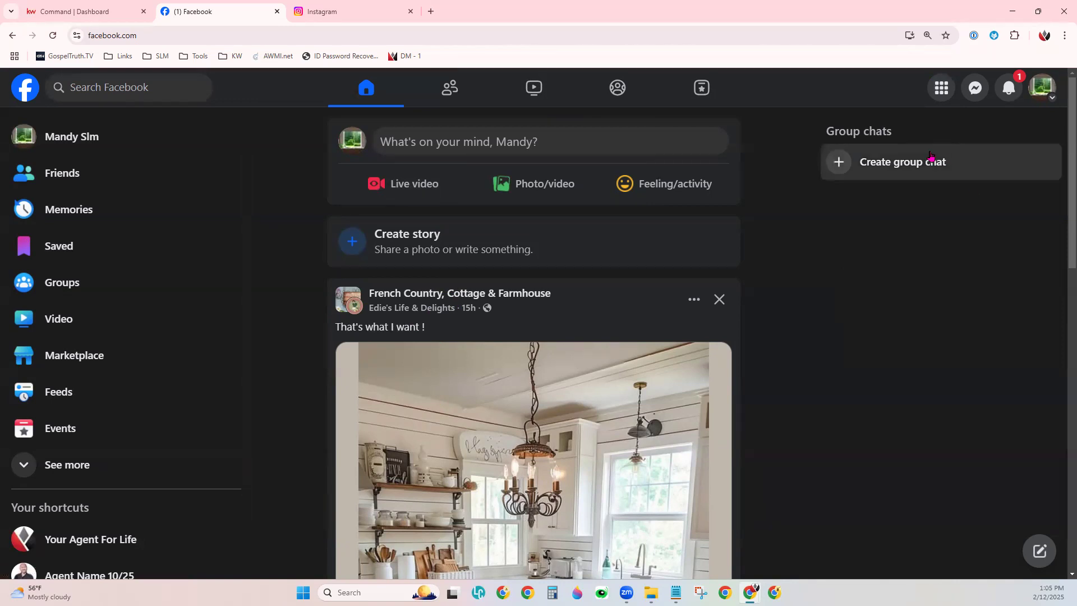
{"action": "left_click", "coordinate": [944, 90]}
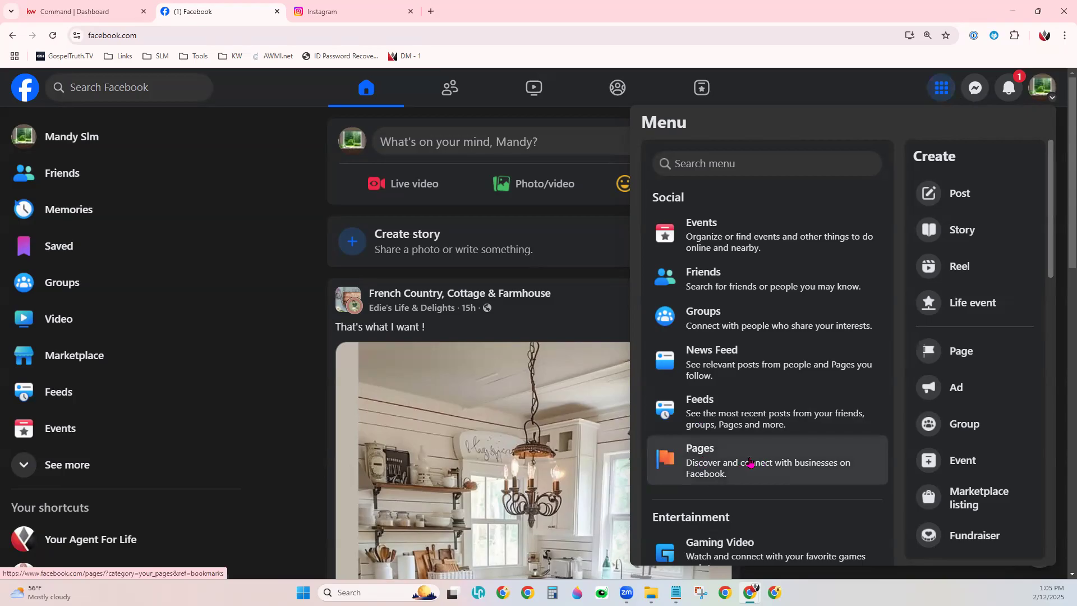
{"action": "left_click", "coordinate": [782, 465]}
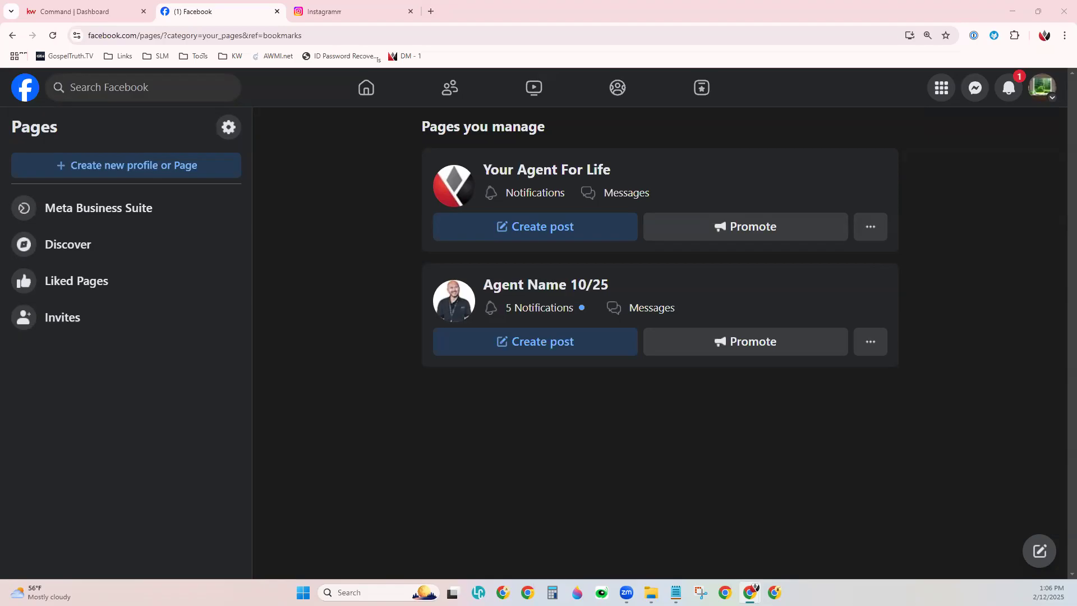
- Switch to Instagram and open the Account type and tools page in the account settings
{"action": "left_click", "coordinate": [339, 13]}
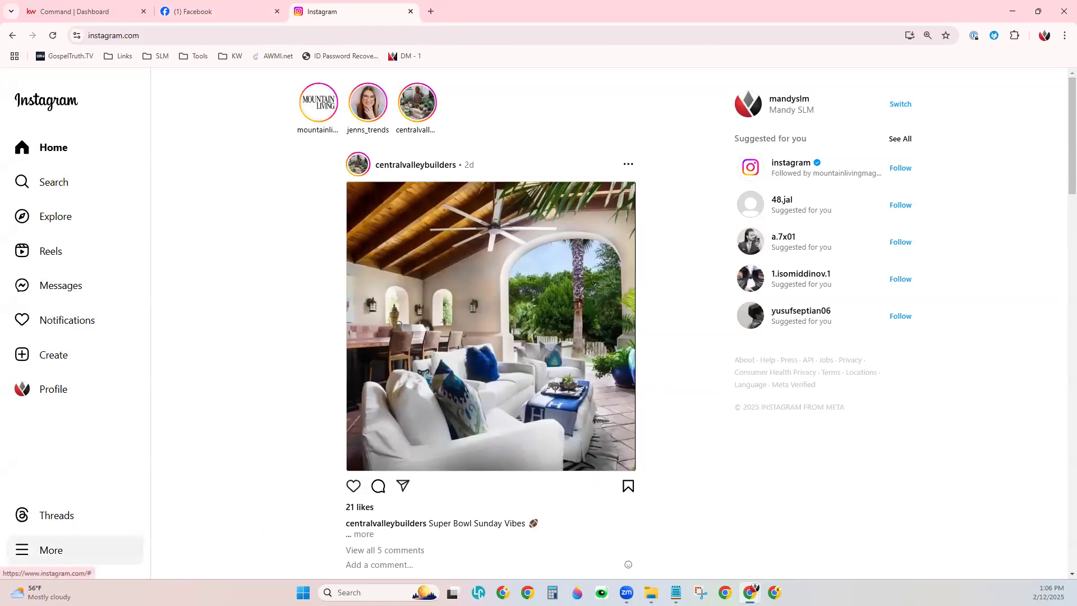
{"action": "left_click", "coordinate": [44, 550]}
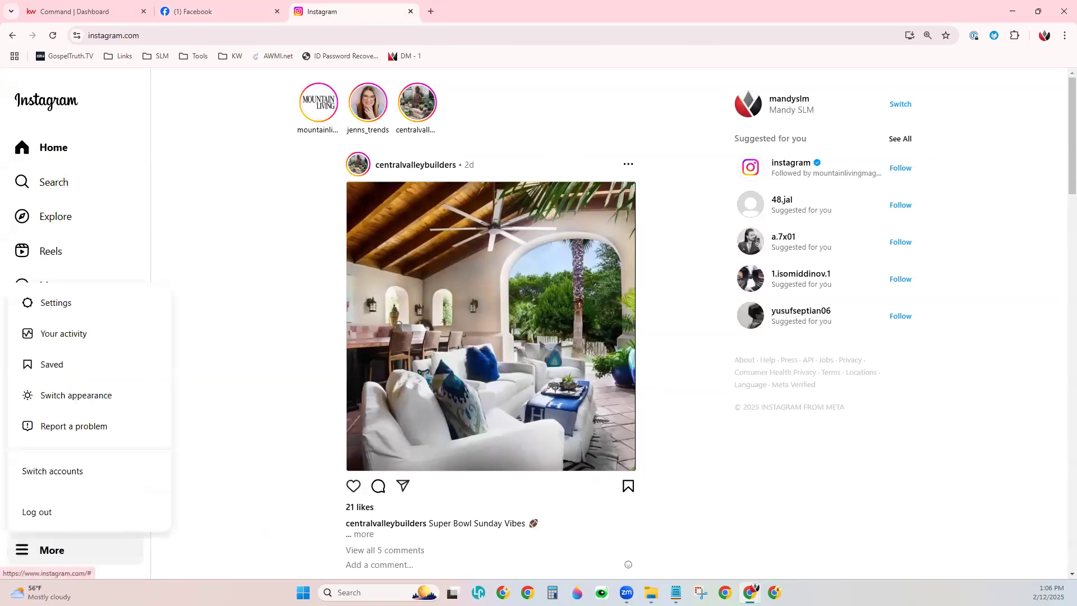
{"action": "left_click", "coordinate": [68, 306]}
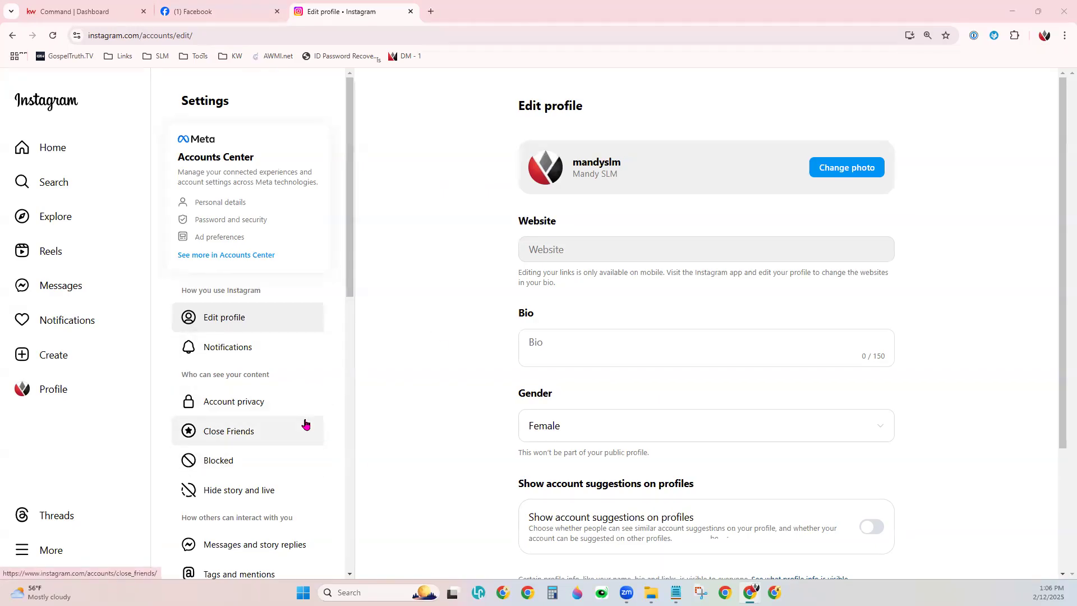
{"action": "scroll", "coordinate": [306, 425], "scroll_direction": "down", "scroll_amount": 9}
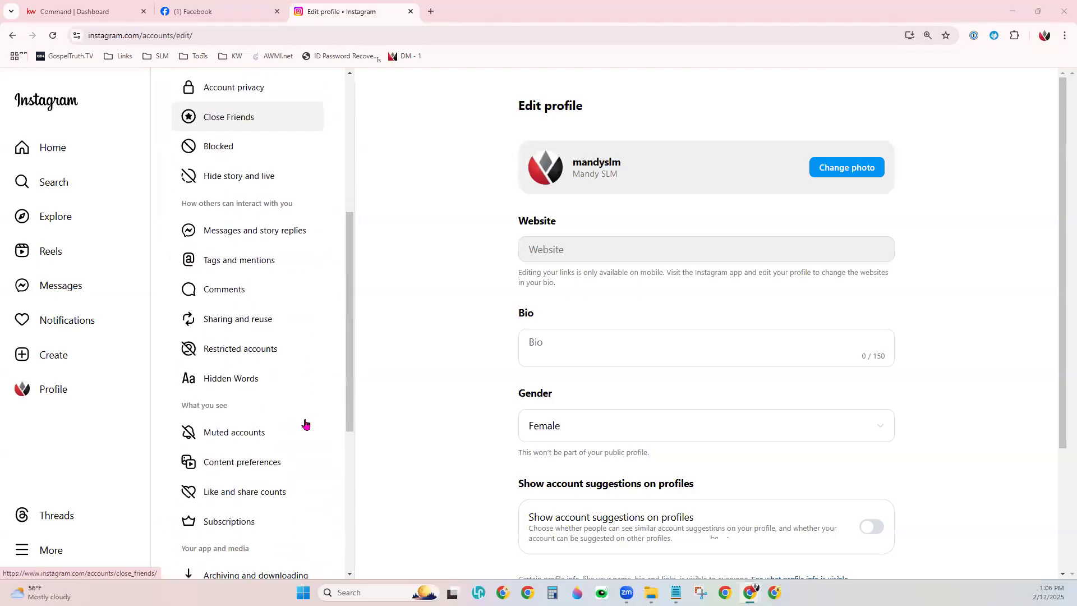
{"action": "scroll", "coordinate": [306, 425], "scroll_direction": "down", "scroll_amount": 2}
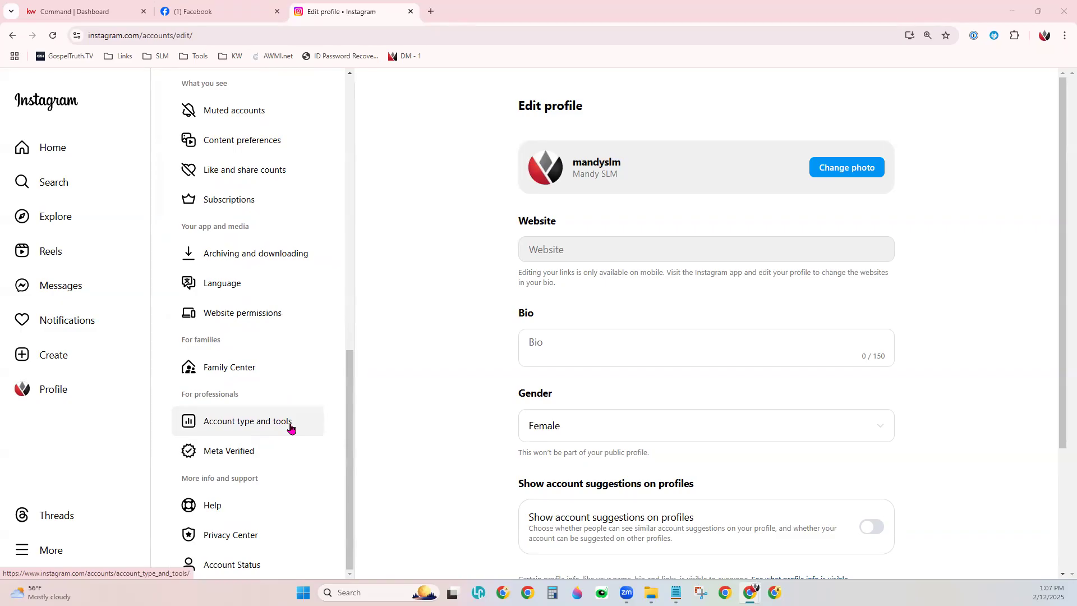
{"action": "left_click", "coordinate": [290, 428]}
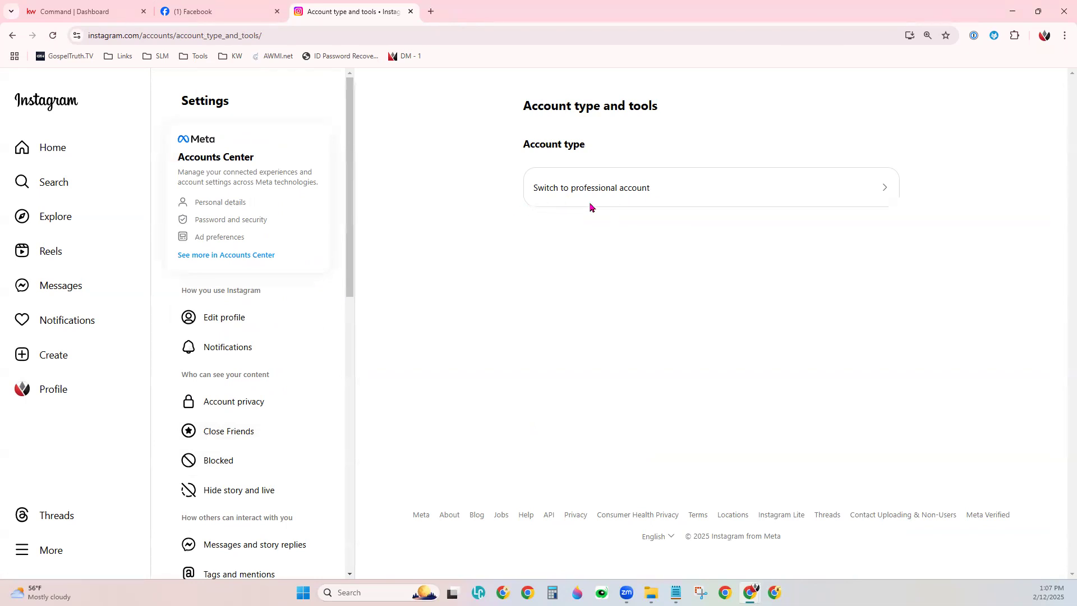
- Start switching to a professional account, choose Business as the account type, and continue to the category selection
{"action": "left_click", "coordinate": [635, 202]}
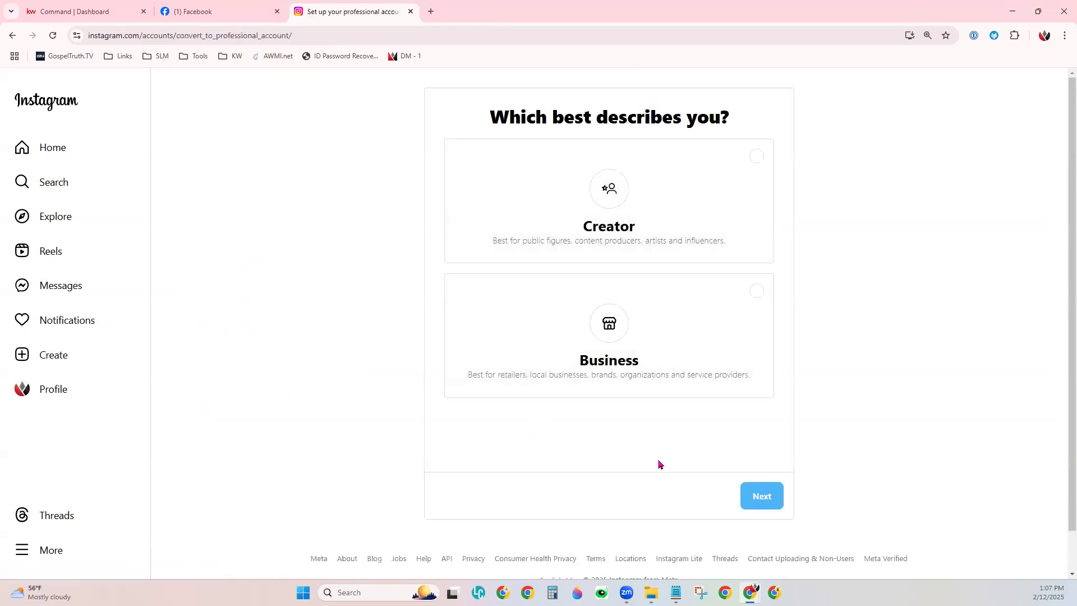
{"action": "left_click", "coordinate": [762, 354]}
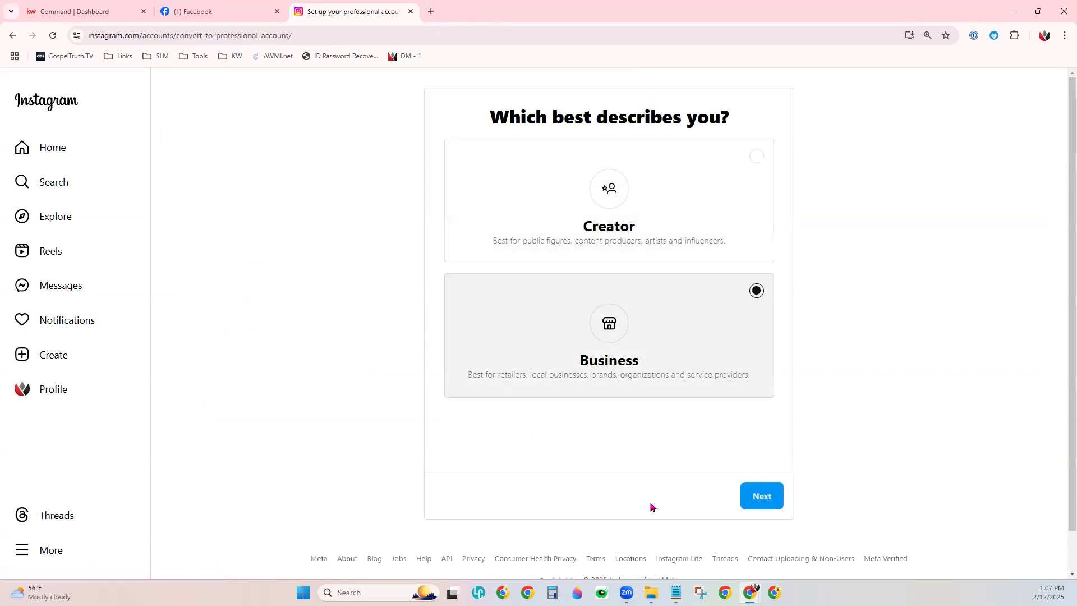
{"action": "left_click", "coordinate": [764, 499]}
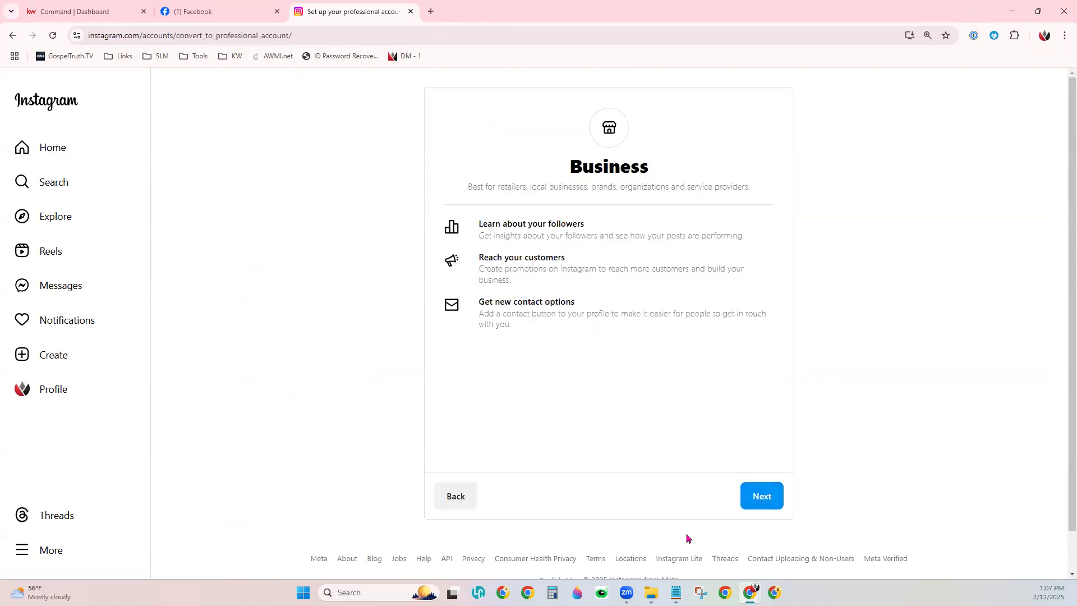
{"action": "left_click", "coordinate": [775, 501]}
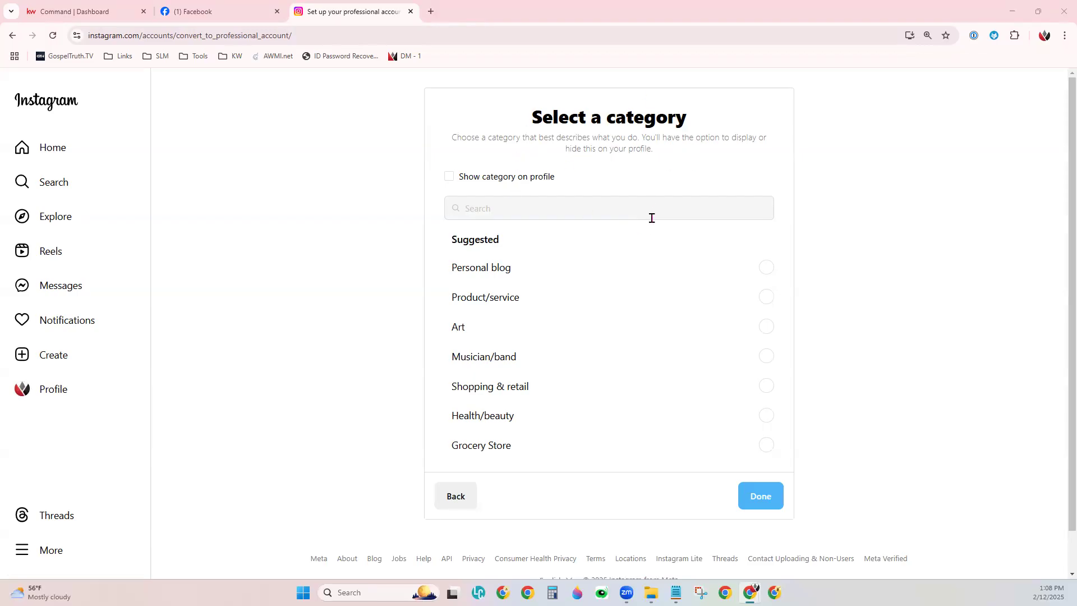
- Set the category to Real Estate Agent, shown on the profile, and finish the business account setup without contact info
{"action": "left_click", "coordinate": [584, 211]}
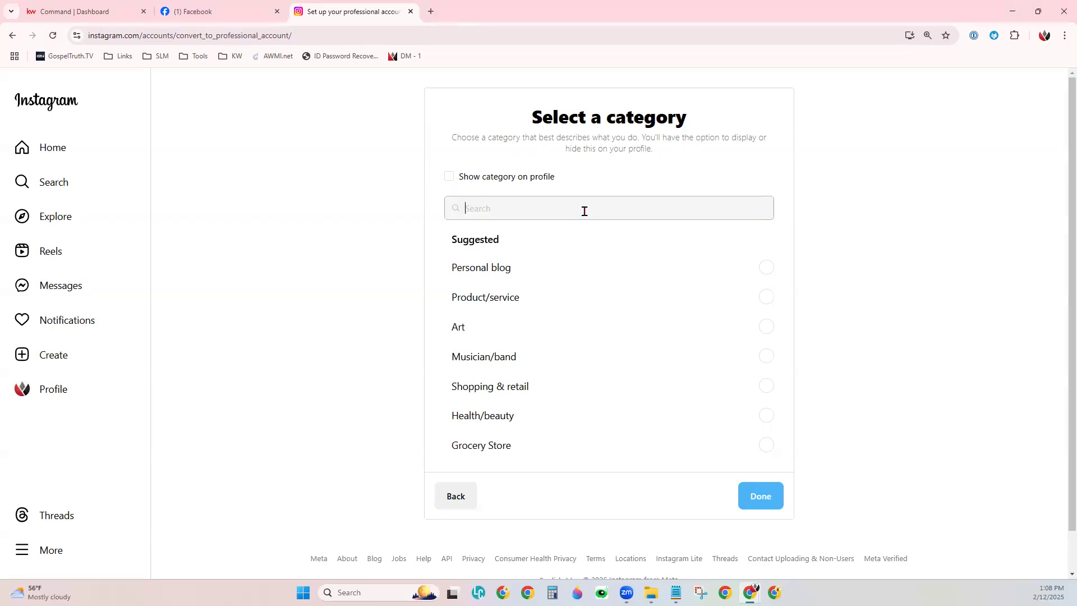
{"action": "type", "text": "real"}
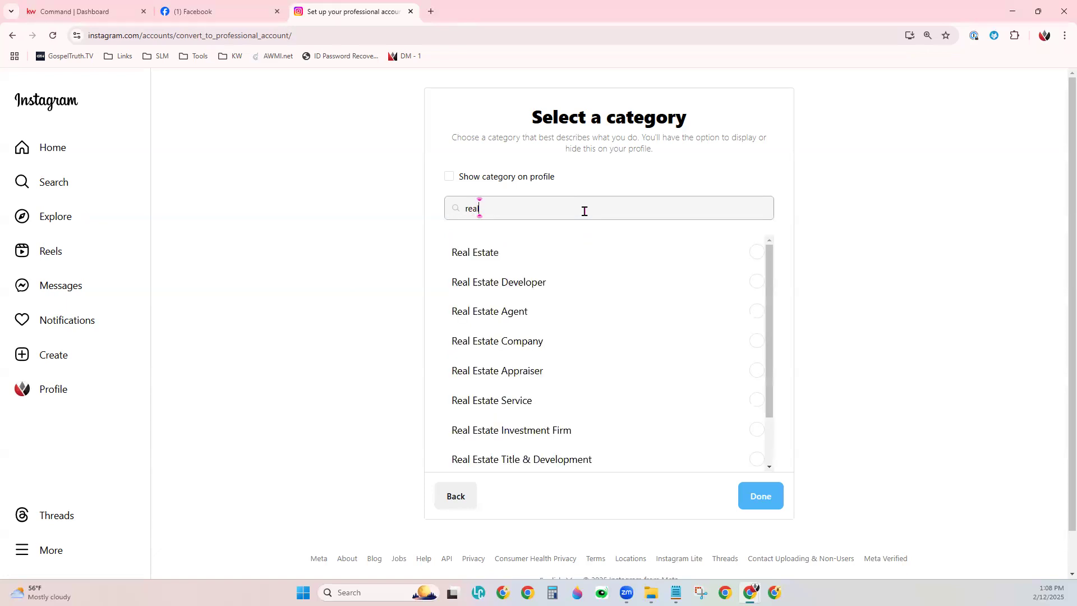
{"action": "left_click", "coordinate": [757, 311]}
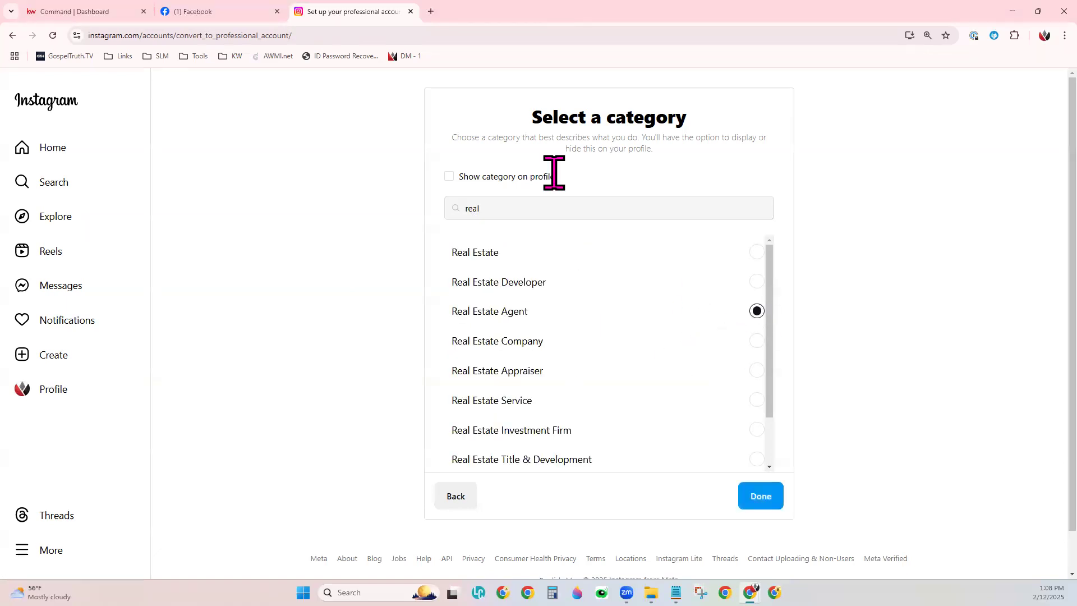
{"action": "left_click", "coordinate": [451, 177]}
{"action": "left_click", "coordinate": [768, 498]}
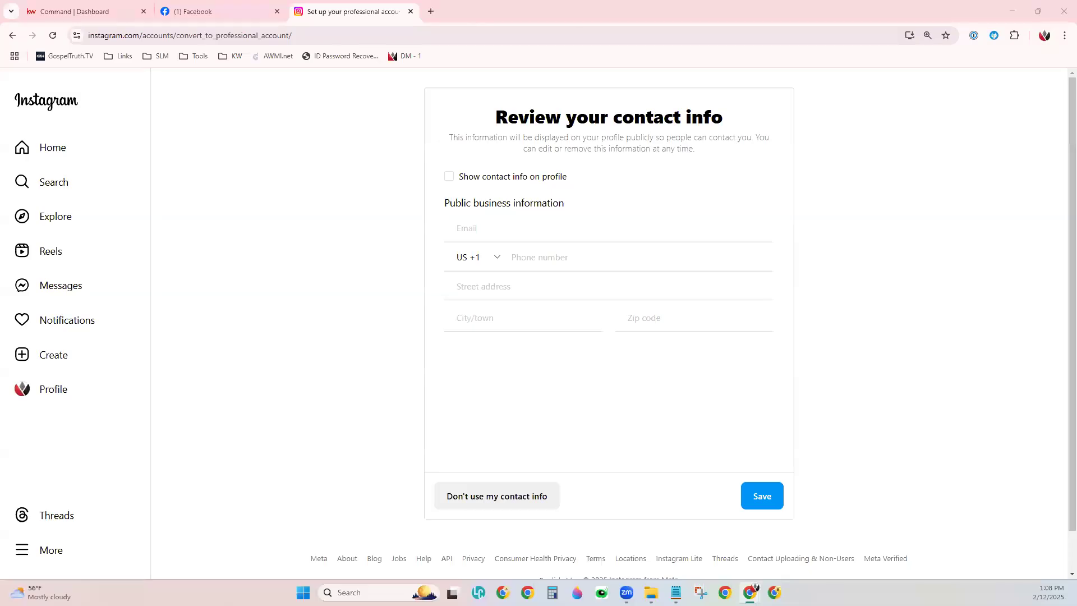
{"action": "left_click", "coordinate": [489, 505]}
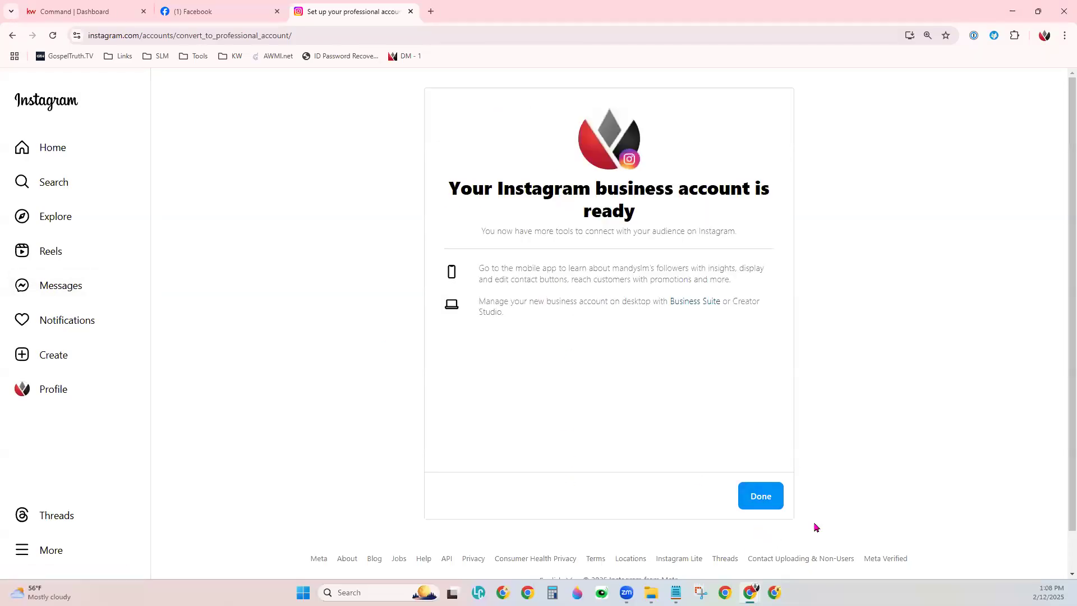
{"action": "left_click", "coordinate": [780, 494]}
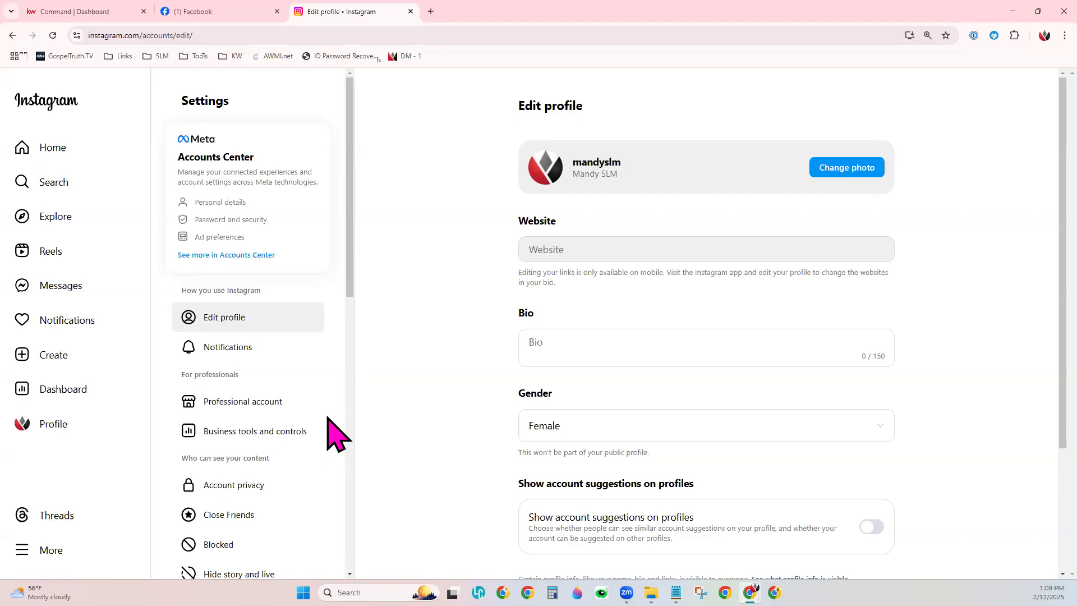
- Return to Facebook, open the Your Agent For Life page, and switch into it to manage it
{"action": "left_click", "coordinate": [223, 10]}
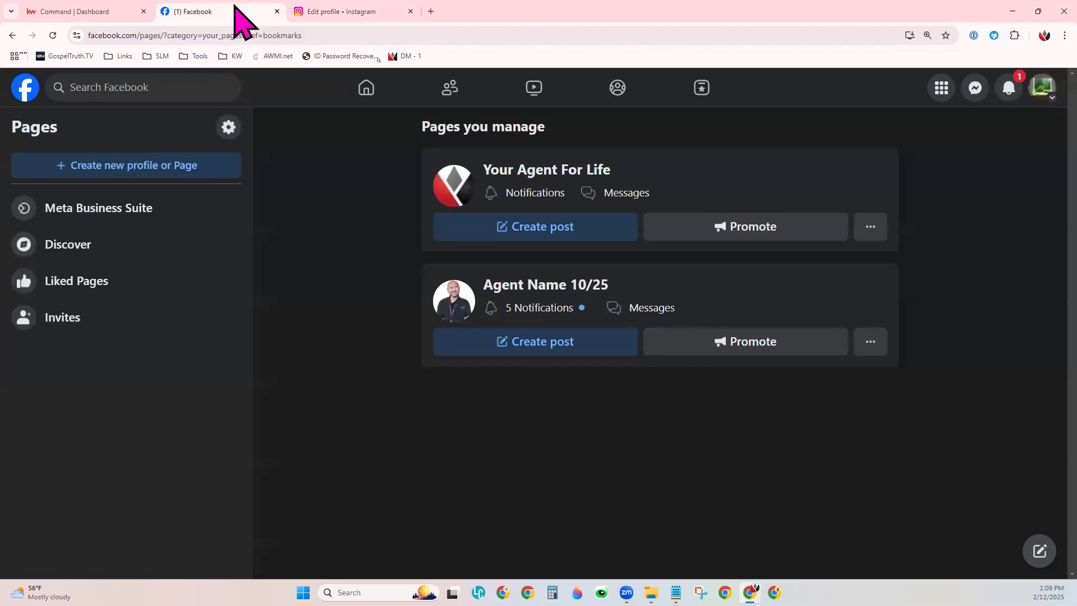
{"action": "left_click", "coordinate": [537, 181]}
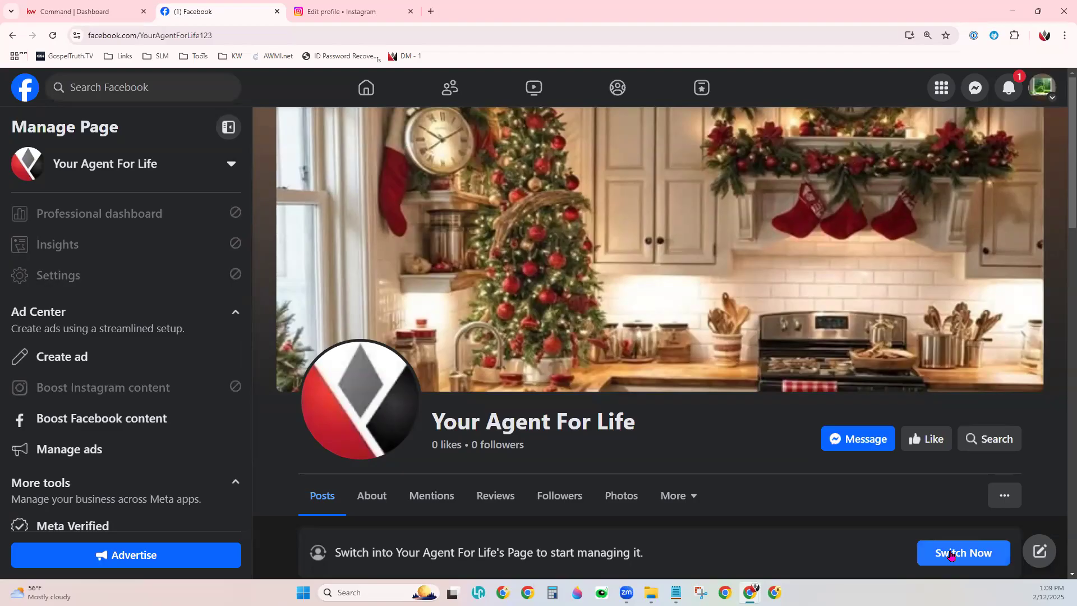
{"action": "left_click", "coordinate": [951, 555]}
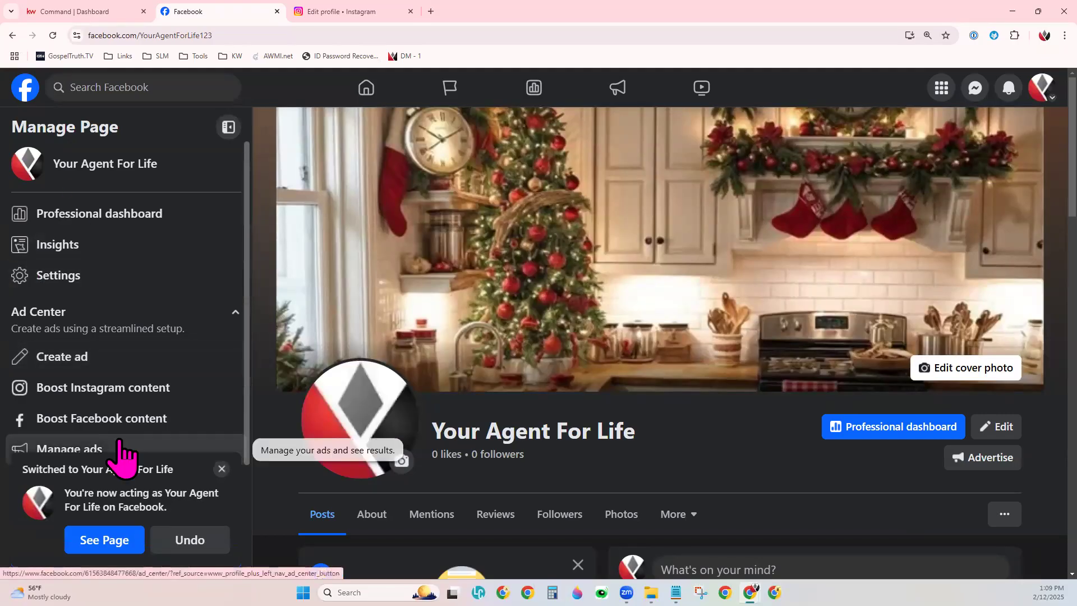
- Open the page's Insights, go to its Linked accounts, and open the Instagram connection settings
{"action": "scroll", "coordinate": [180, 385], "scroll_direction": "down", "scroll_amount": 2}
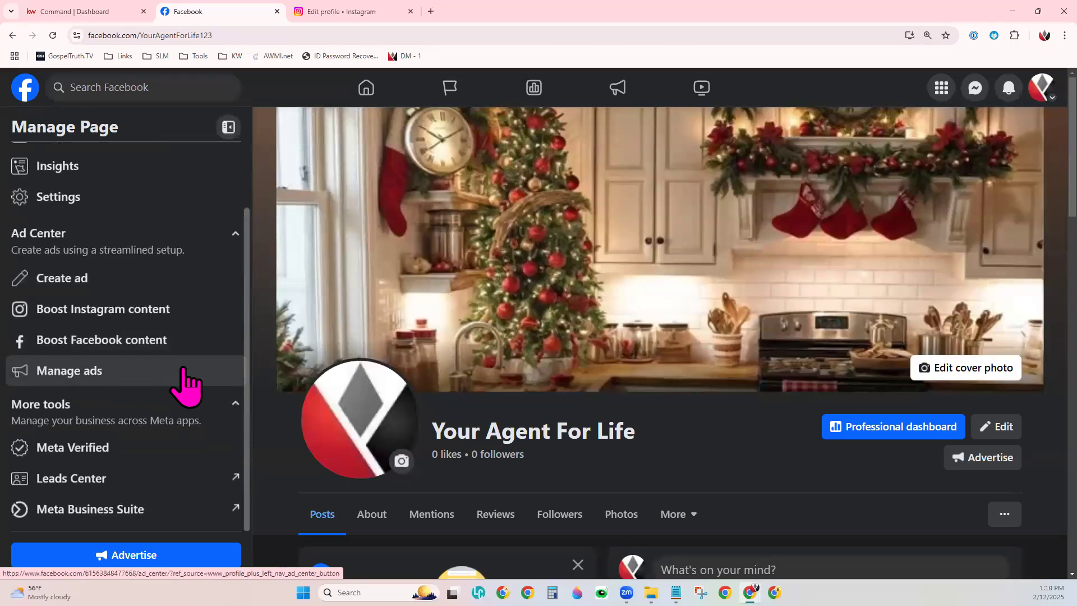
{"action": "scroll", "coordinate": [182, 368], "scroll_direction": "up", "scroll_amount": 2}
{"action": "left_click", "coordinate": [127, 252]}
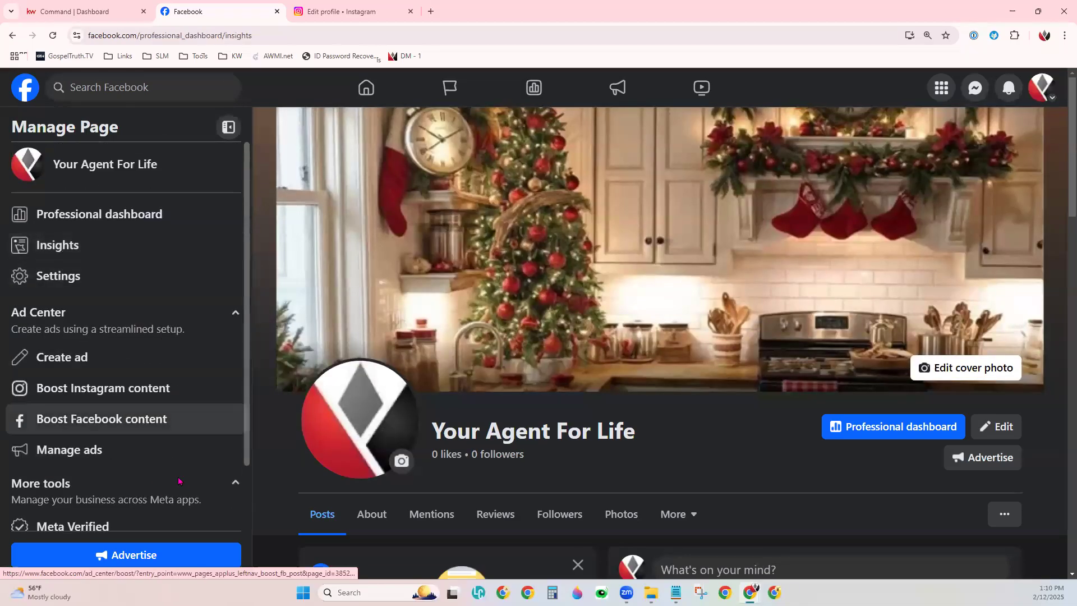
{"action": "scroll", "coordinate": [169, 462], "scroll_direction": "down", "scroll_amount": 3}
{"action": "scroll", "coordinate": [166, 461], "scroll_direction": "down", "scroll_amount": 2}
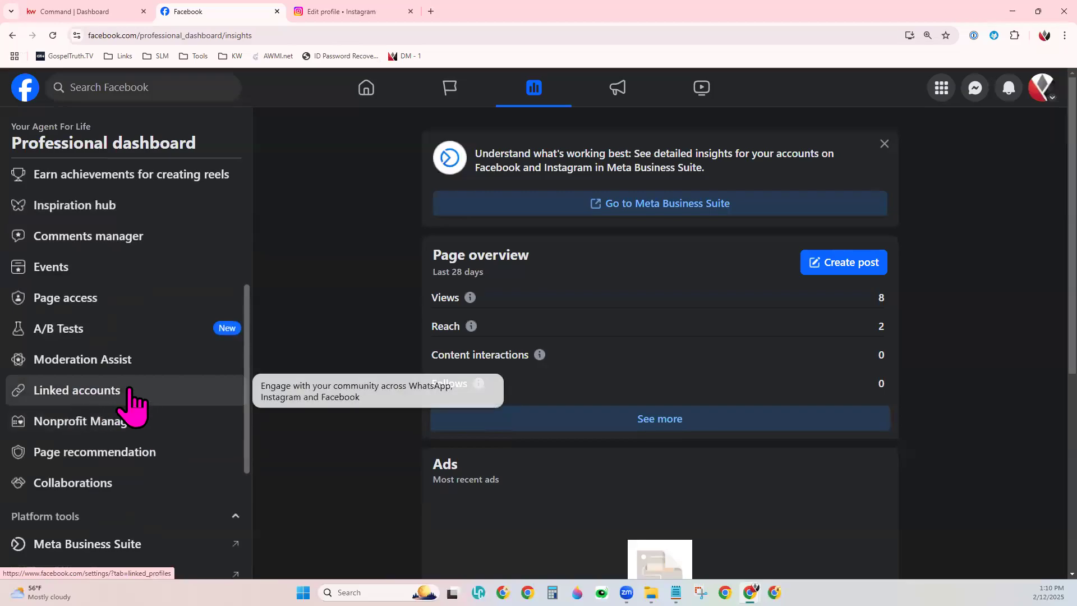
{"action": "left_click", "coordinate": [130, 391]}
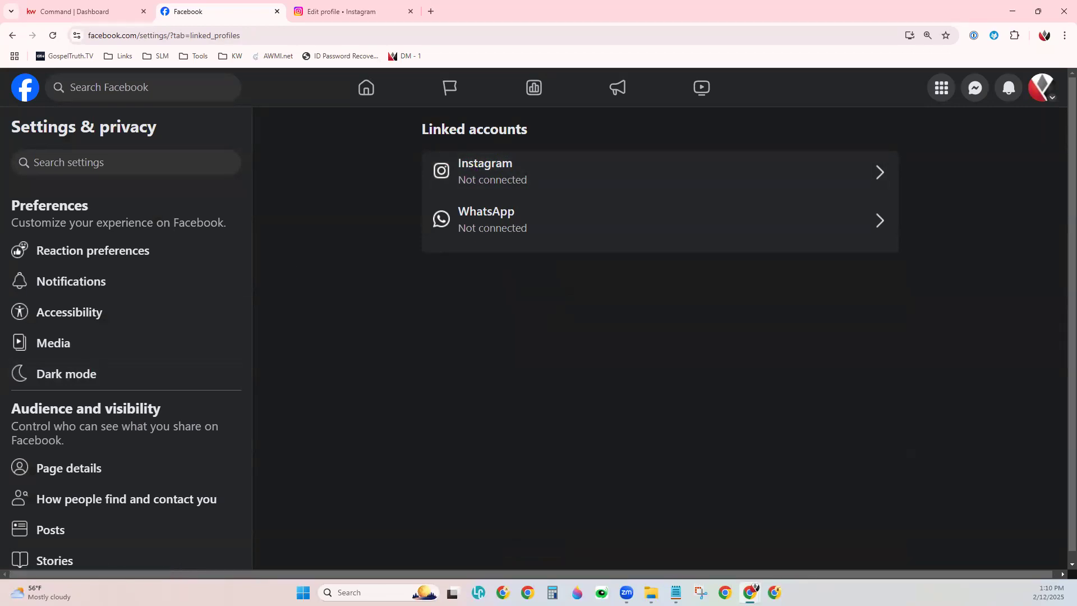
{"action": "left_click", "coordinate": [751, 178]}
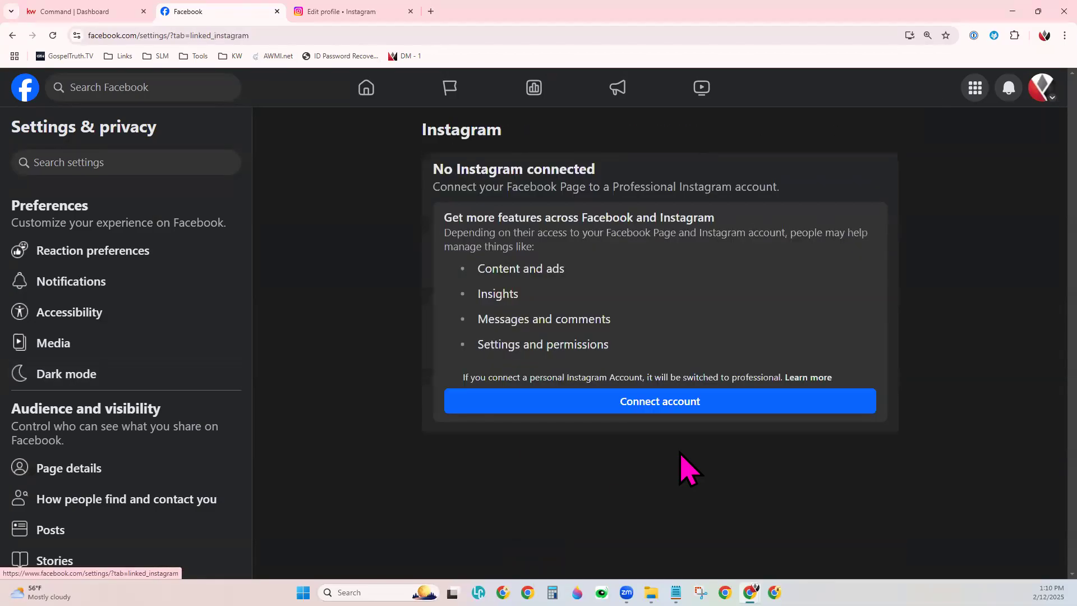
- Connect the logged-in Instagram account to the page, allowing Instagram messages in Inbox and adding both profiles to the business portfolio
{"action": "left_click", "coordinate": [698, 411]}
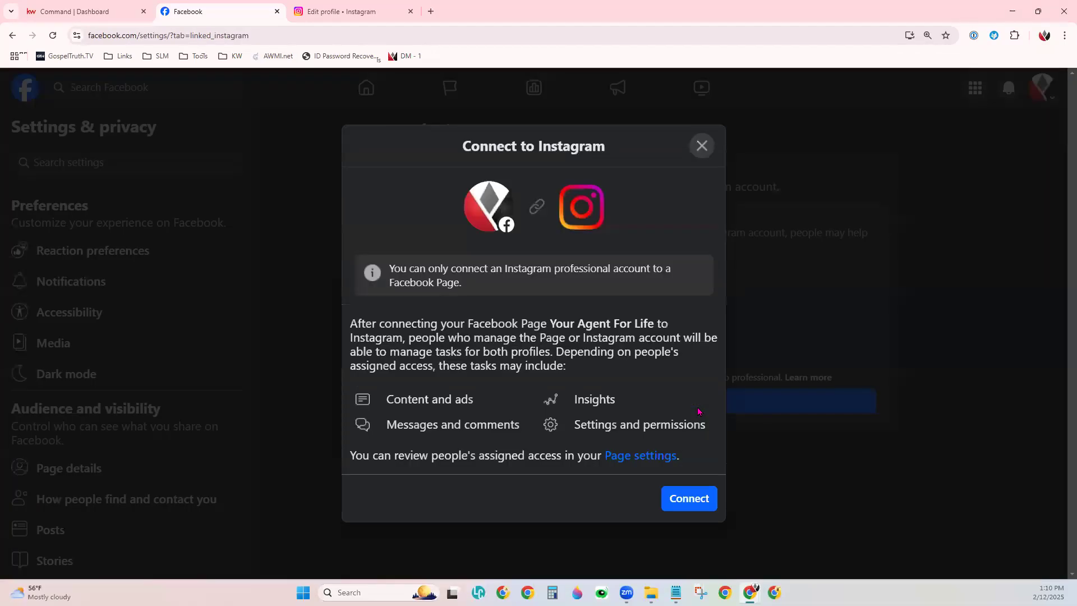
{"action": "left_click", "coordinate": [707, 501]}
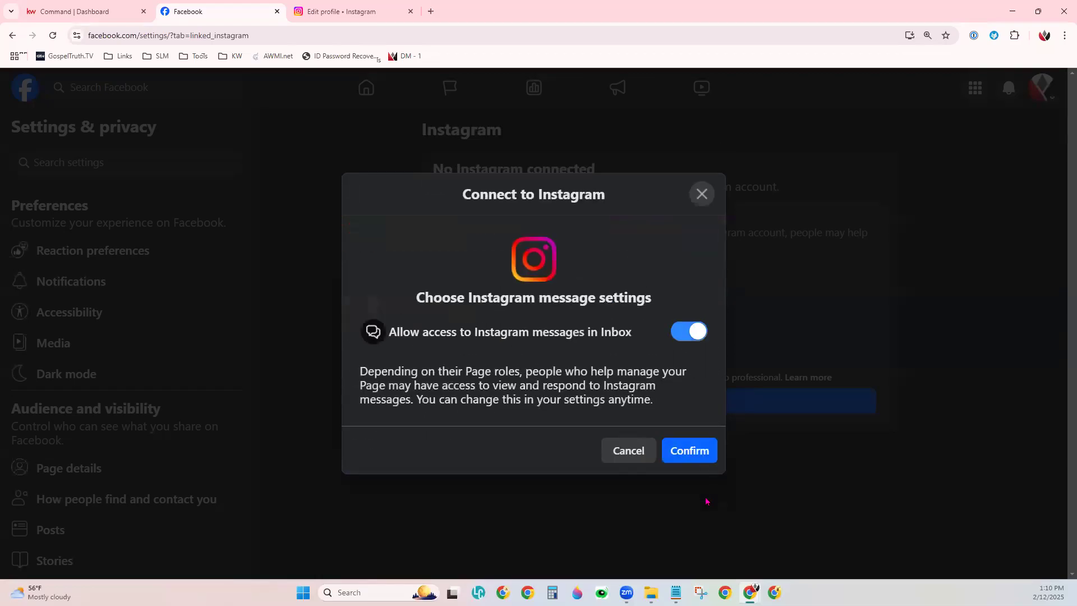
{"action": "left_click", "coordinate": [695, 453]}
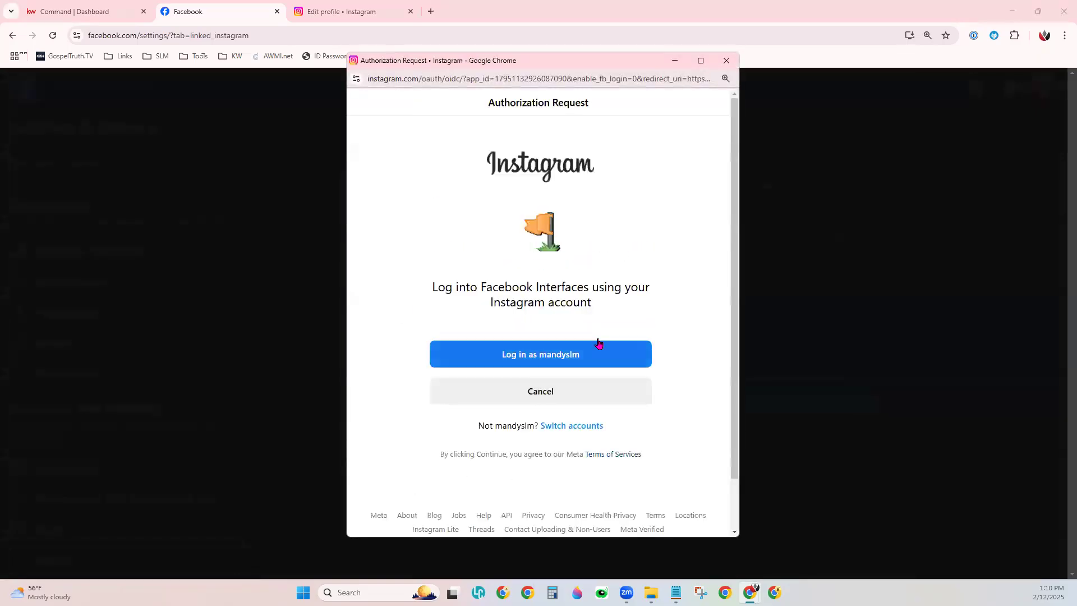
{"action": "left_click", "coordinate": [519, 364]}
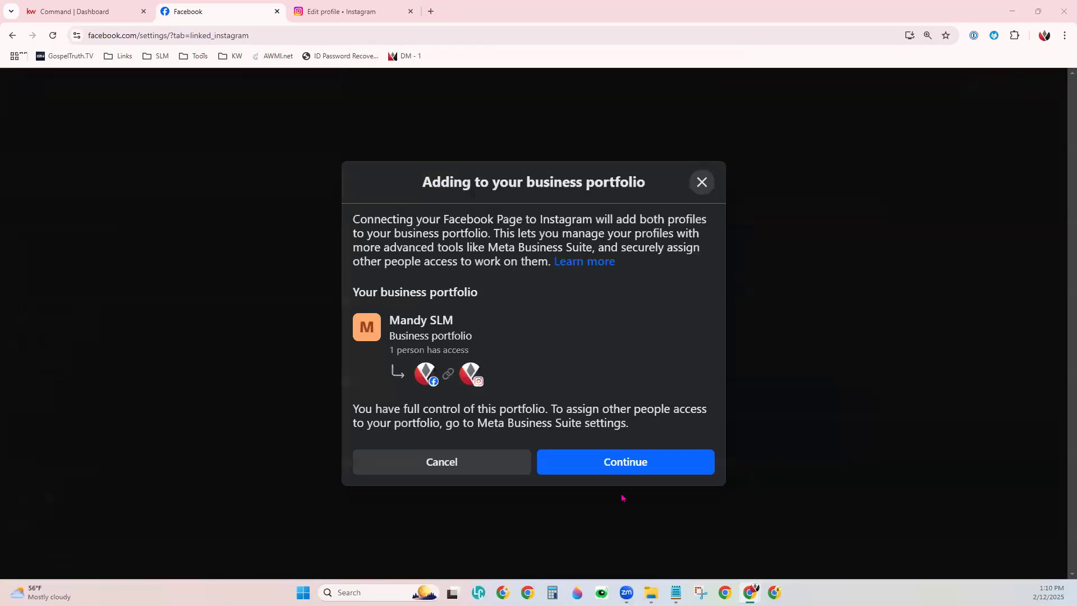
{"action": "left_click", "coordinate": [644, 467]}
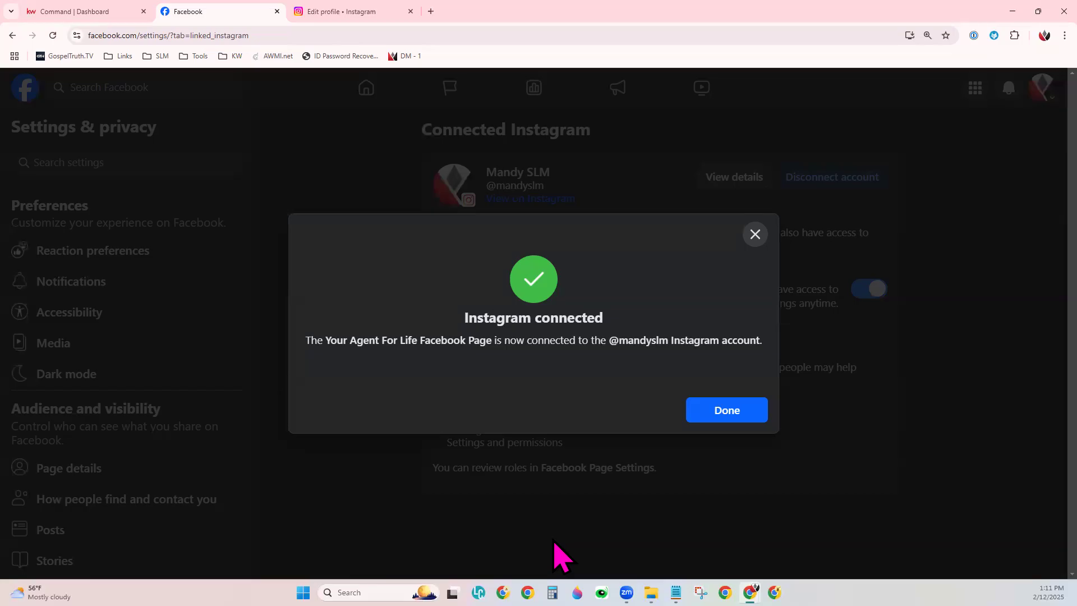
{"action": "left_click", "coordinate": [726, 410]}
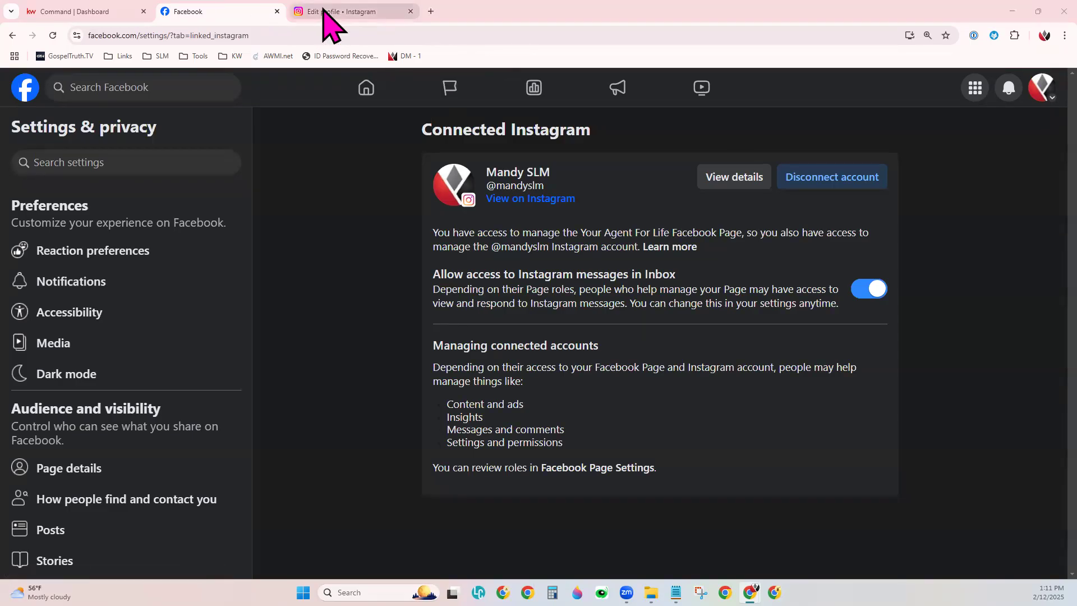
- Switch to KW Command and open its Settings page from the account menu
{"action": "mouse_move", "coordinate": [324, 11]}
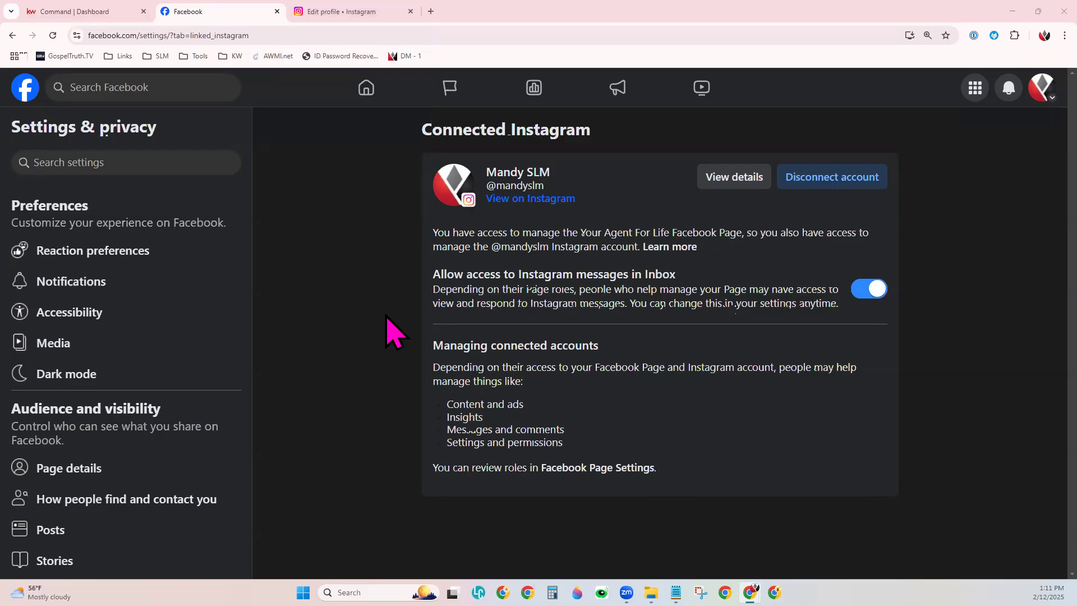
{"action": "left_click", "coordinate": [96, 17]}
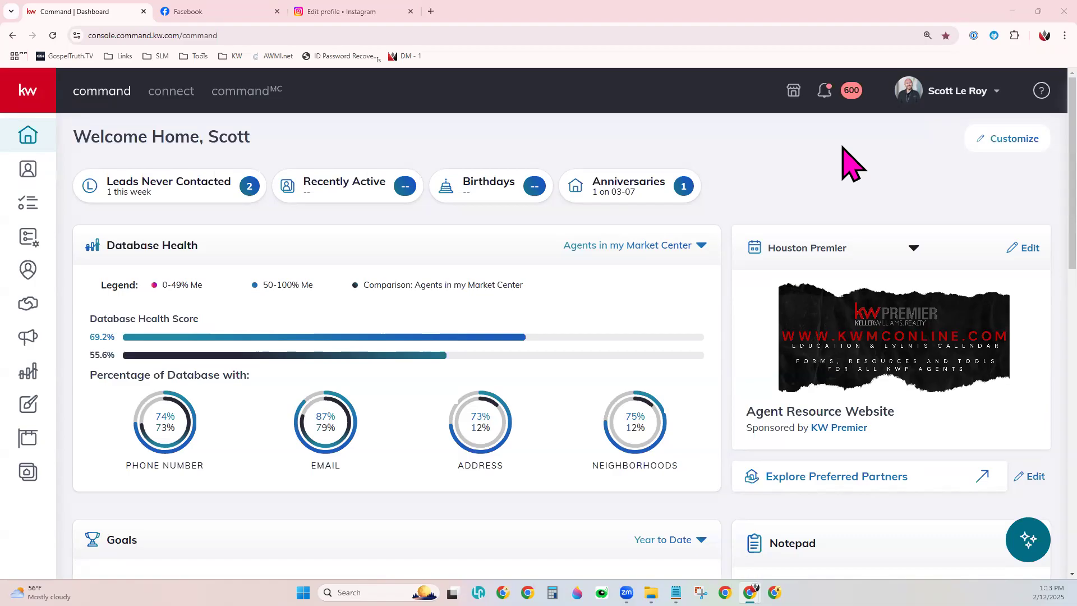
{"action": "left_click", "coordinate": [950, 99]}
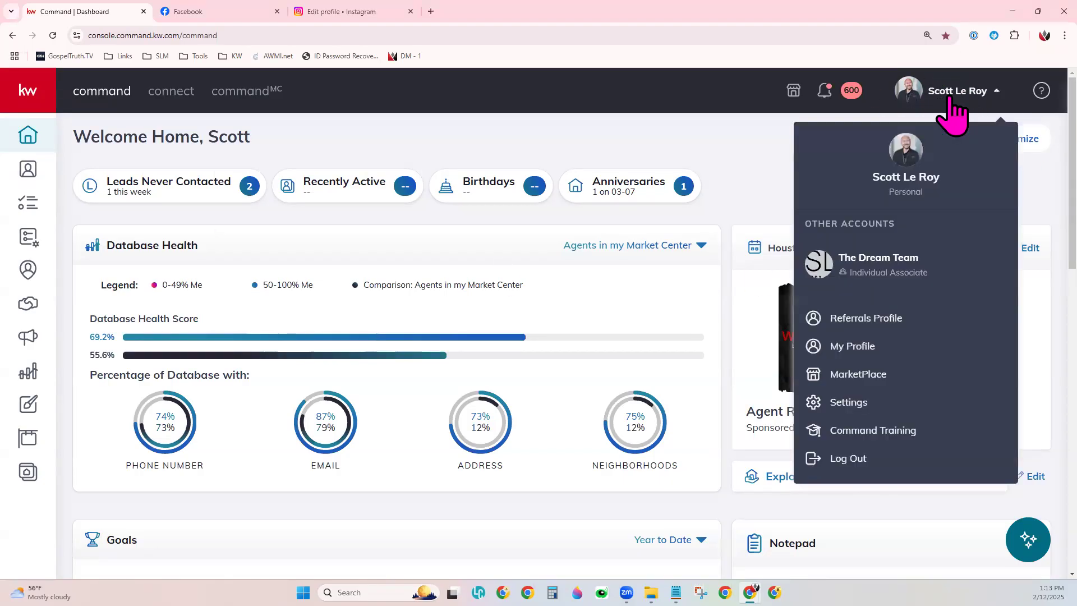
{"action": "left_click", "coordinate": [847, 403]}
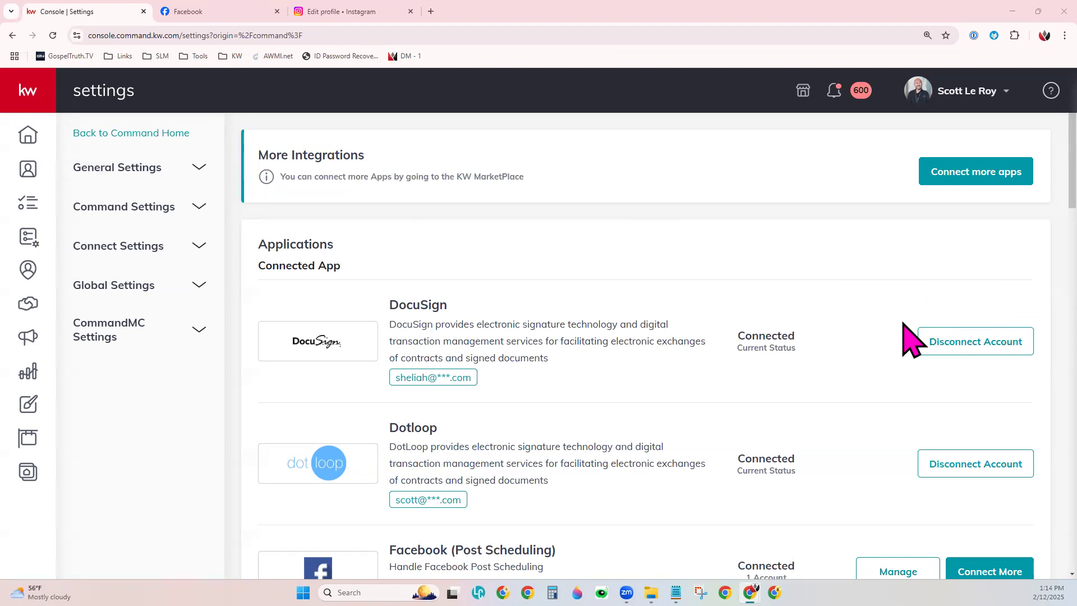
- Examine the connected apps for Facebook and Instagram post scheduling, Facebook Ads Manager, and Twitter post scheduling
{"action": "scroll", "coordinate": [862, 368], "scroll_direction": "down", "scroll_amount": 6}
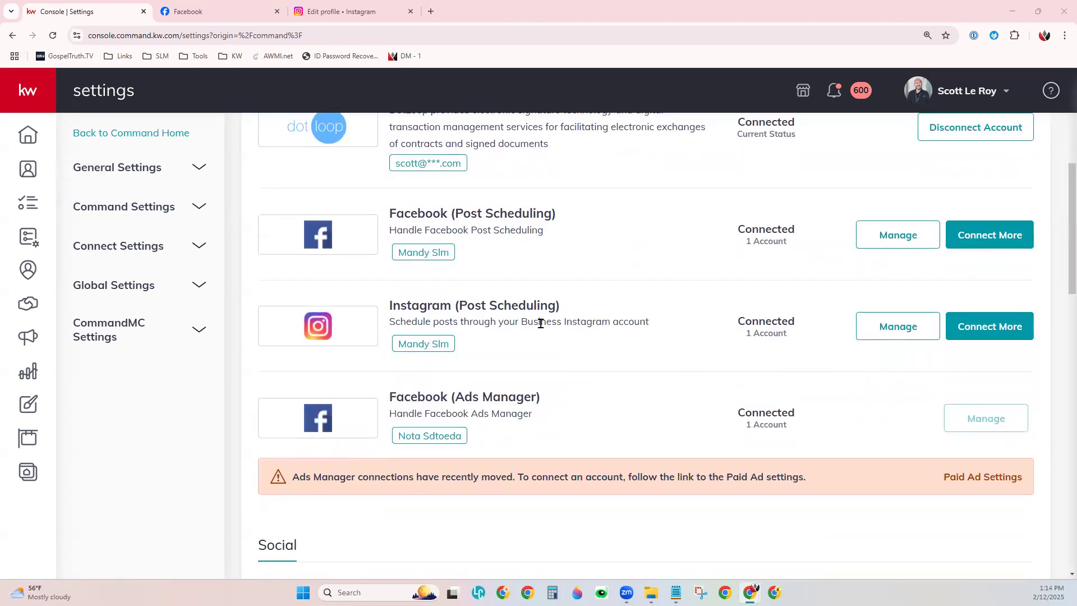
{"action": "left_click_drag", "start_coordinate": [391, 213], "coordinate": [558, 215]}
{"action": "left_click_drag", "start_coordinate": [391, 398], "coordinate": [546, 394]}
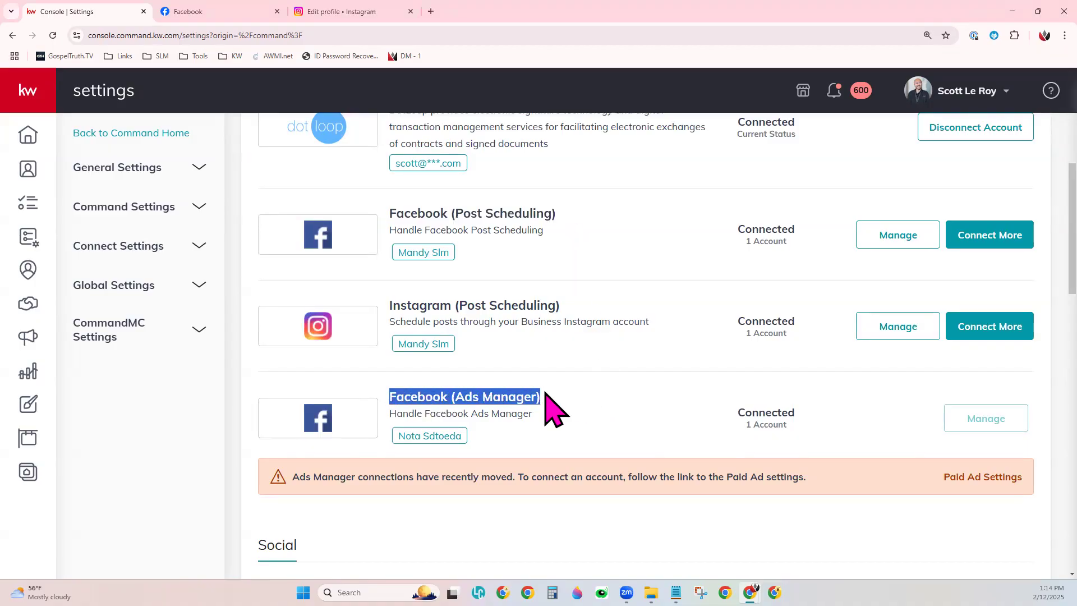
{"action": "left_click", "coordinate": [457, 214]}
{"action": "left_click_drag", "start_coordinate": [541, 215], "coordinate": [553, 214]}
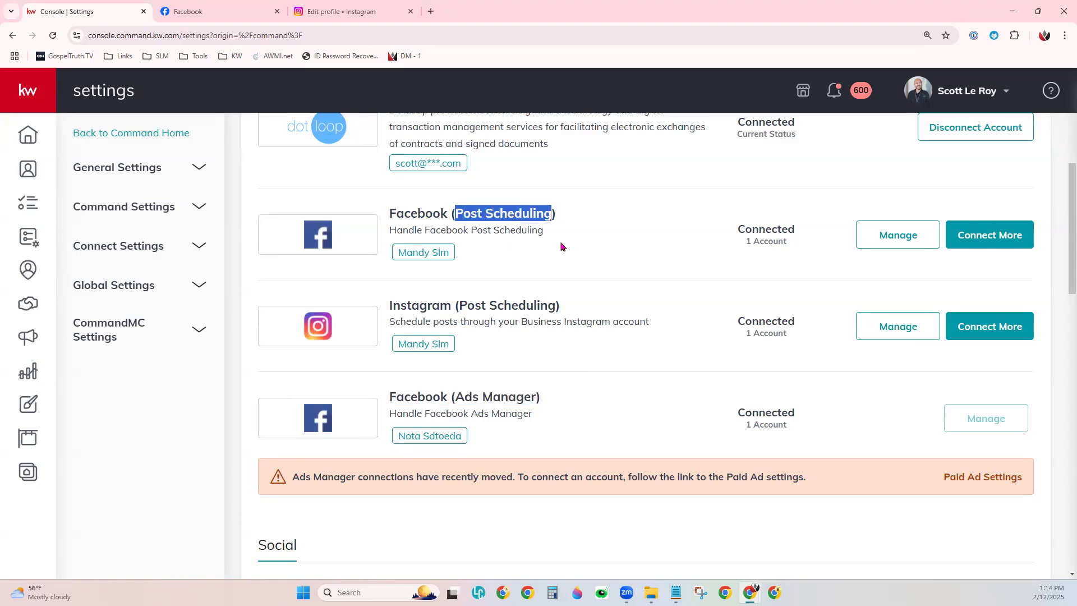
{"action": "left_click_drag", "start_coordinate": [450, 397], "coordinate": [546, 403]}
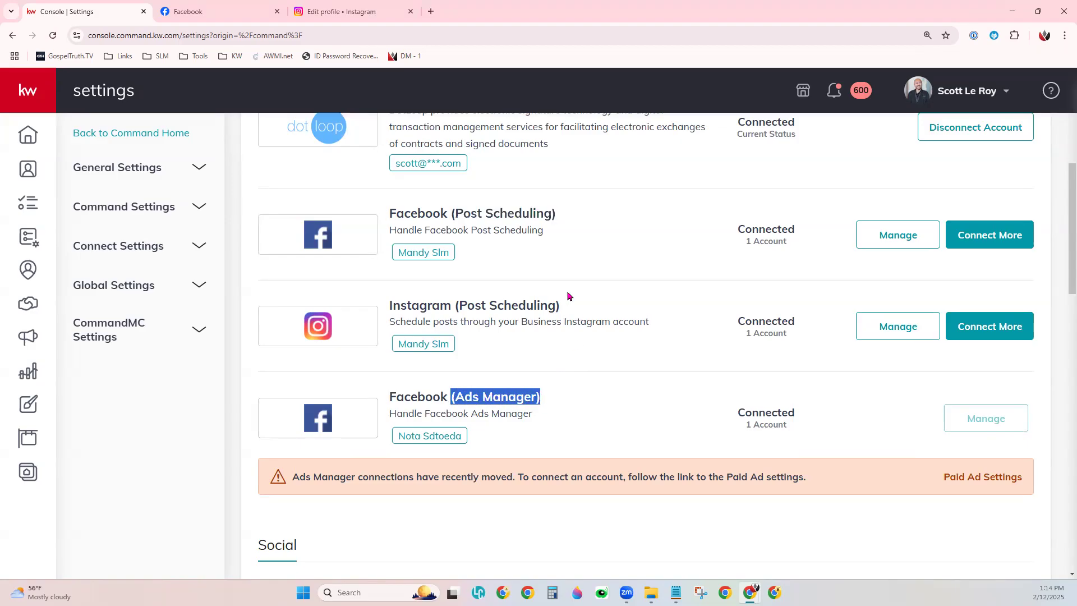
{"action": "left_click", "coordinate": [566, 267]}
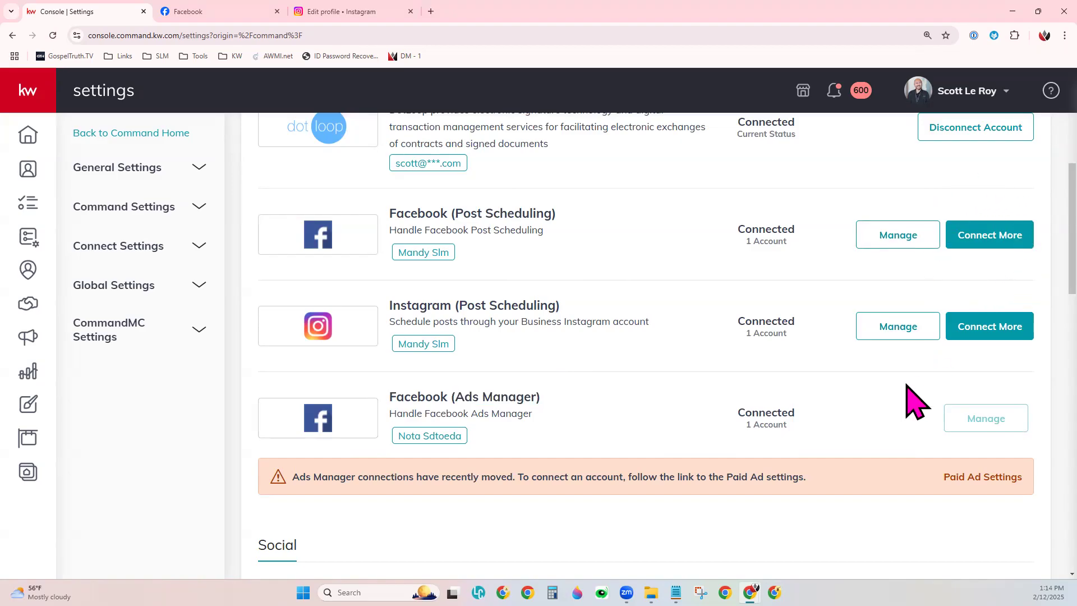
{"action": "scroll", "coordinate": [915, 404], "scroll_direction": "down", "scroll_amount": 2}
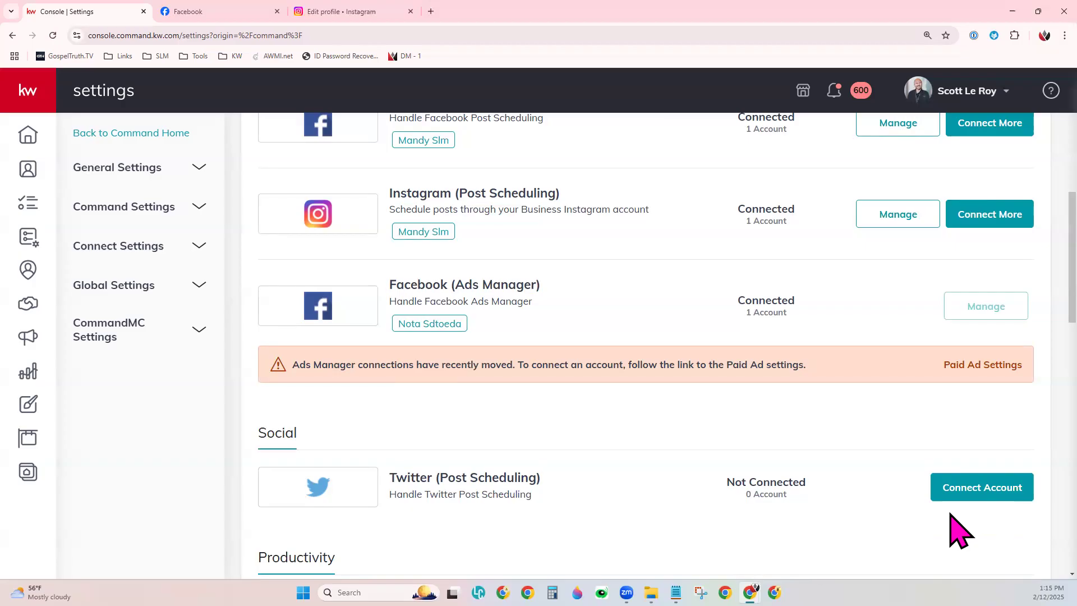
{"action": "scroll", "coordinate": [960, 525], "scroll_direction": "up", "scroll_amount": 2}
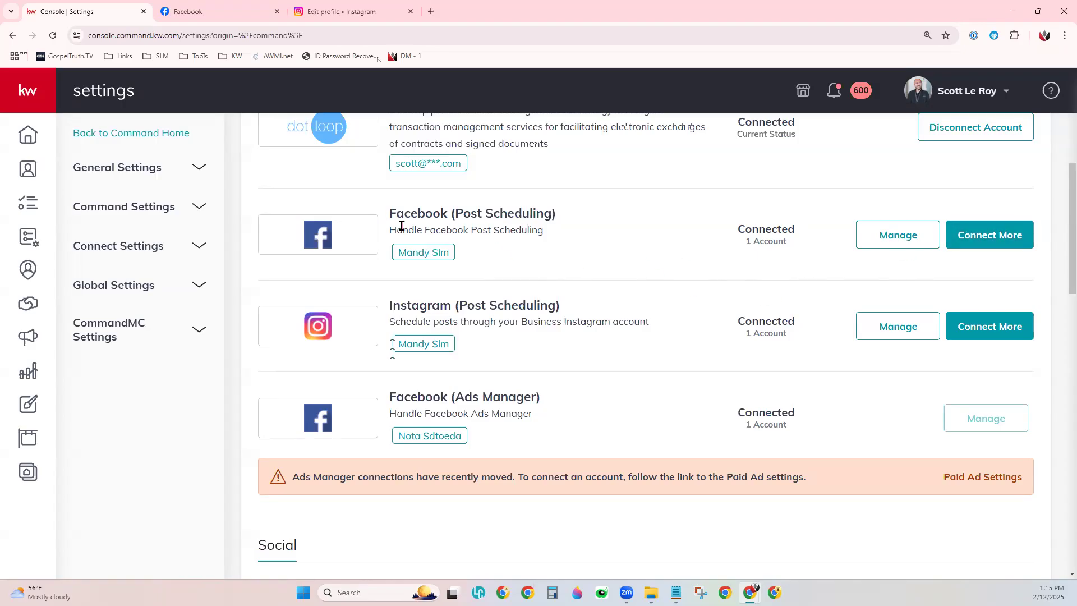
{"action": "left_click_drag", "start_coordinate": [395, 213], "coordinate": [555, 214]}
{"action": "left_click", "coordinate": [617, 316]}
{"action": "left_click_drag", "start_coordinate": [386, 307], "coordinate": [569, 314]}
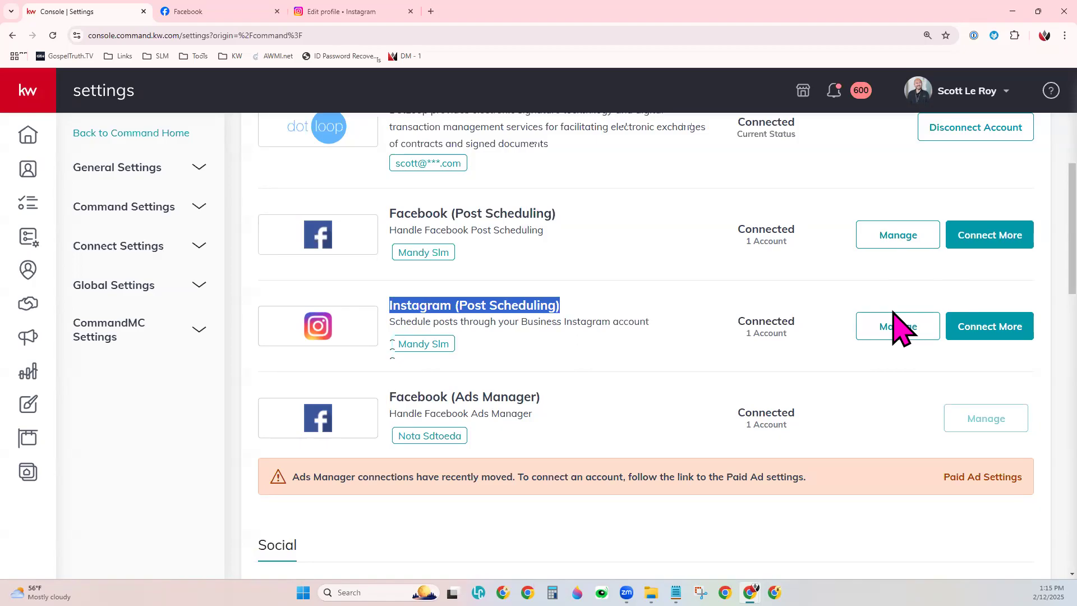
{"action": "left_click", "coordinate": [756, 589]}
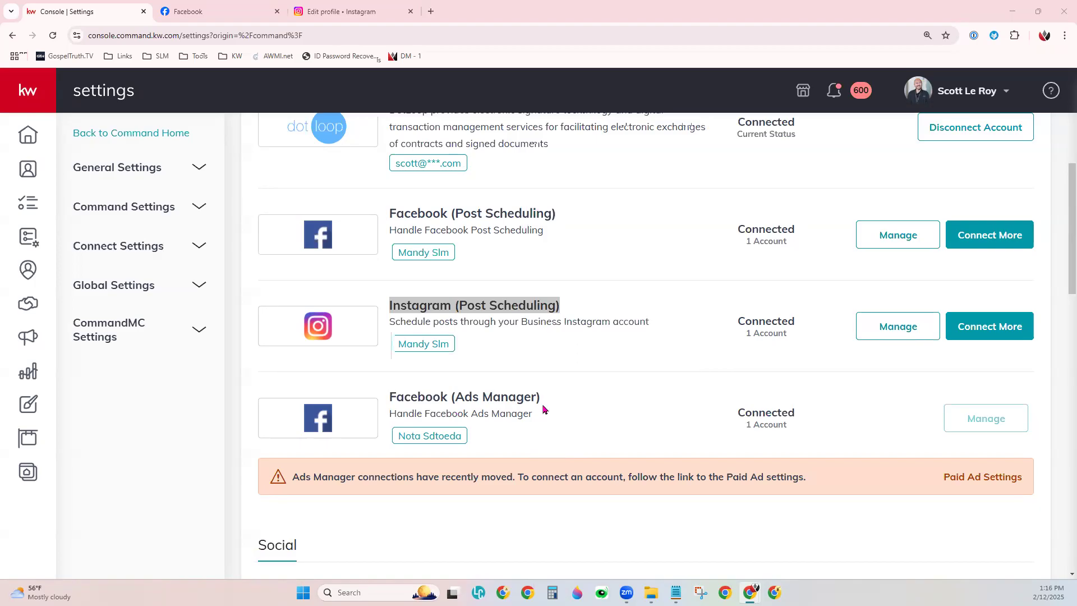
- Read the notice about moved Ads Manager connections and follow its Paid Ad Settings link to view the Facebook Pages
{"action": "left_click_drag", "start_coordinate": [292, 477], "coordinate": [833, 503]}
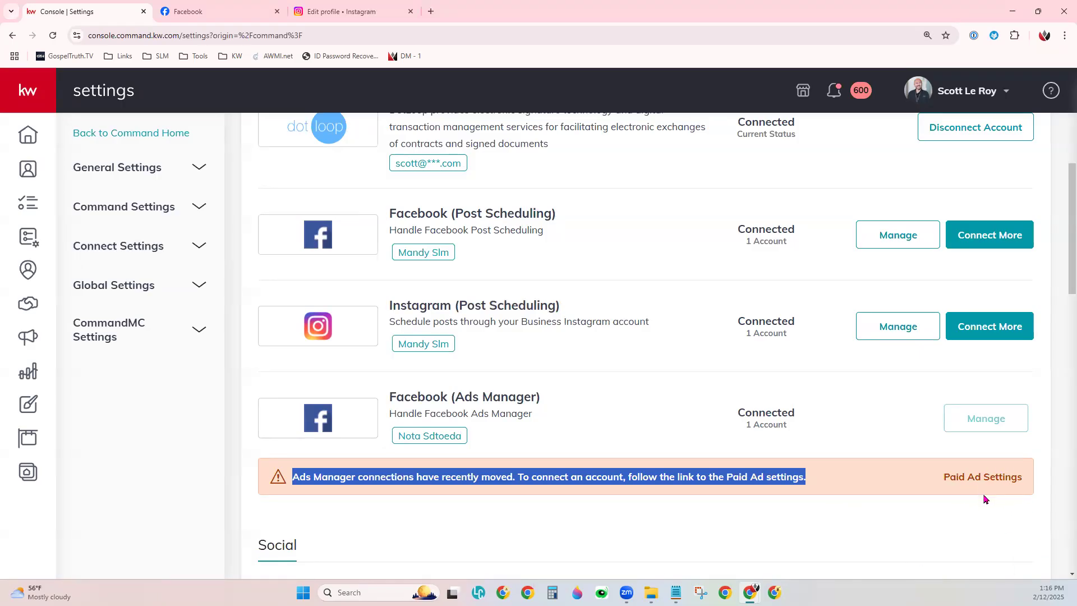
{"action": "left_click", "coordinate": [964, 519]}
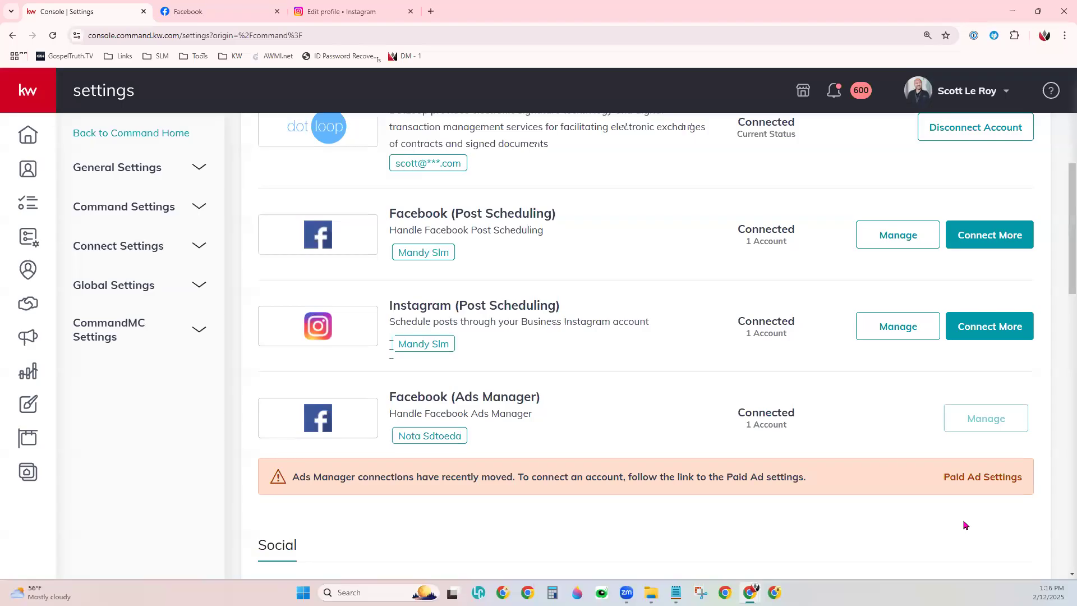
{"action": "left_click", "coordinate": [1003, 478]}
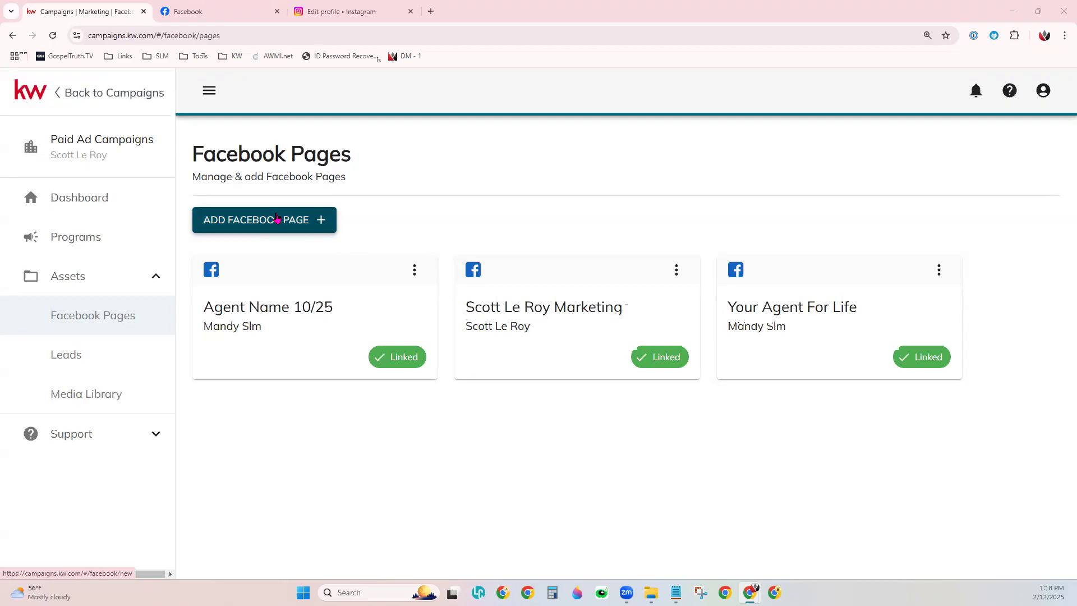
- Return to the Command home dashboard and open the Paid Ads section of Campaigns
{"action": "left_click", "coordinate": [29, 91]}
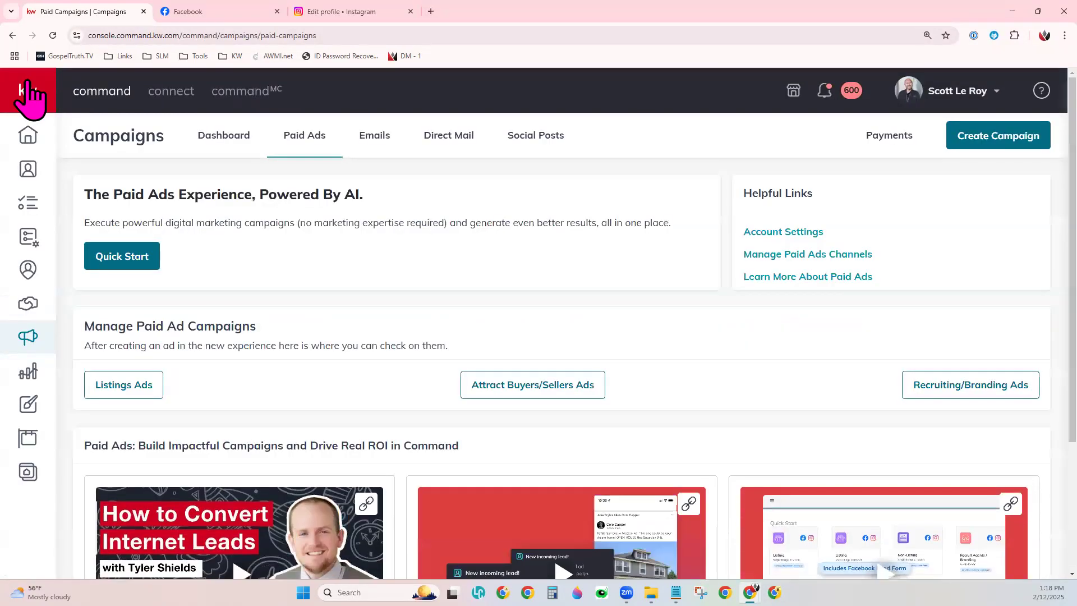
{"action": "left_click", "coordinate": [34, 135]}
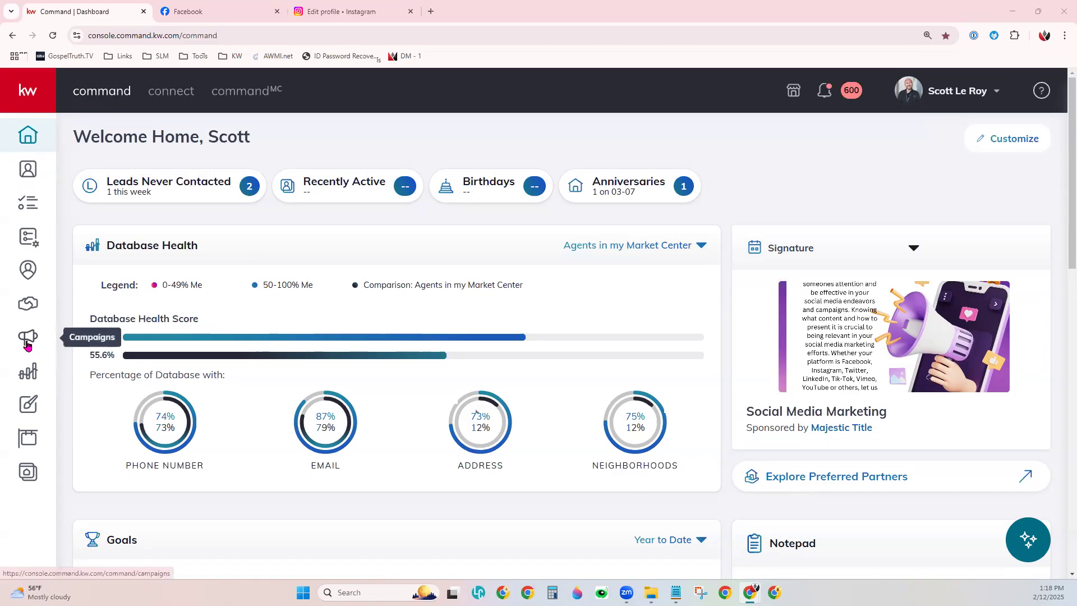
{"action": "left_click", "coordinate": [21, 76]}
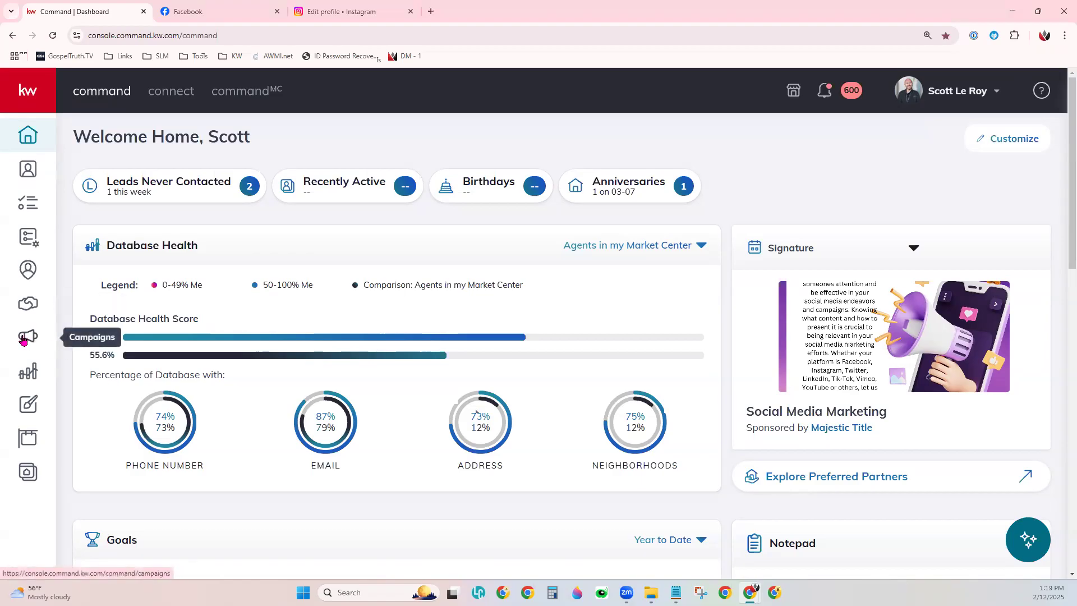
{"action": "left_click", "coordinate": [24, 341]}
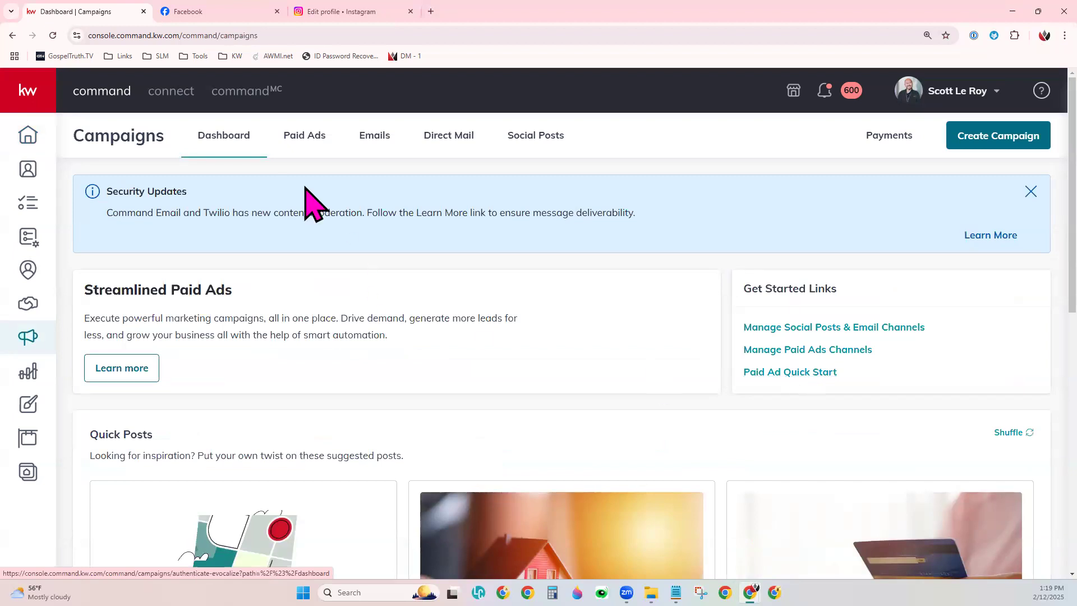
{"action": "left_click", "coordinate": [319, 139]}
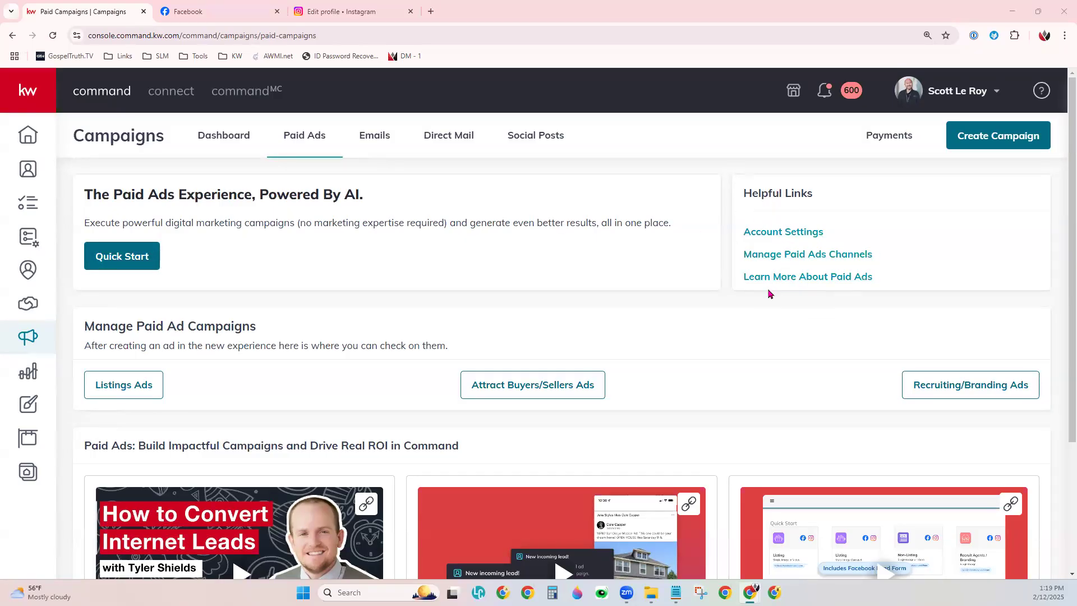
- Examine the Paid Ads page, including the Manage Paid Ad Campaigns section and the training videos
{"action": "scroll", "coordinate": [768, 293], "scroll_direction": "down", "scroll_amount": 1}
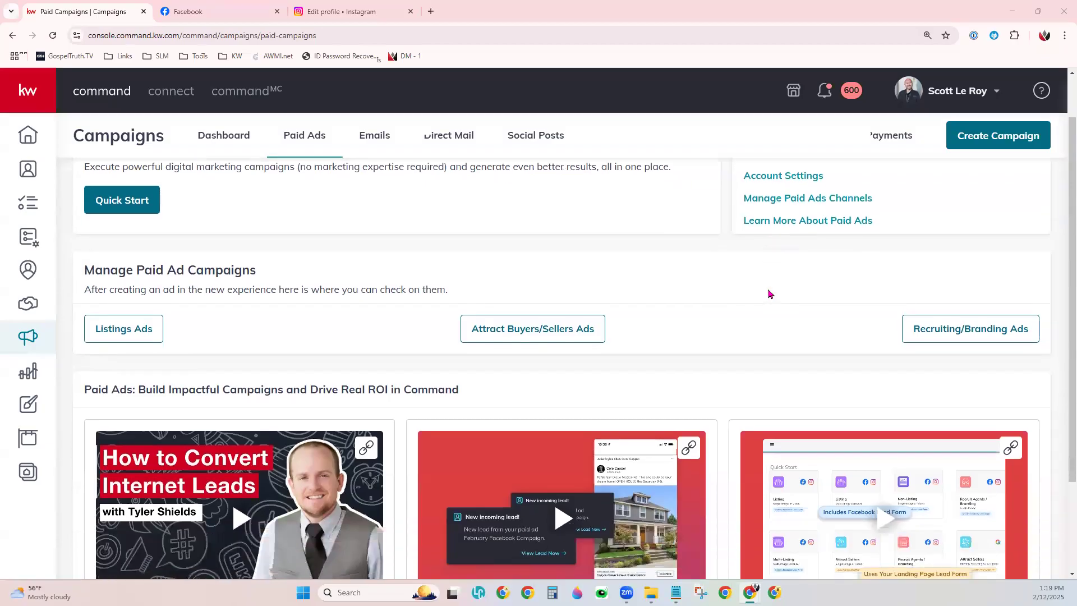
{"action": "triple_click", "coordinate": [202, 275]}
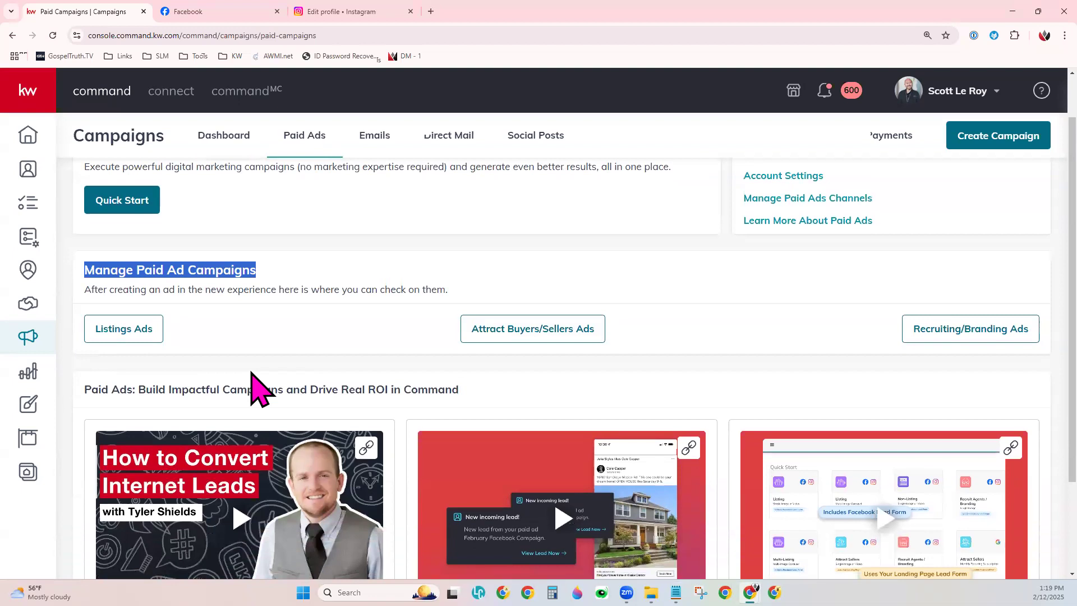
{"action": "left_click", "coordinate": [135, 328]}
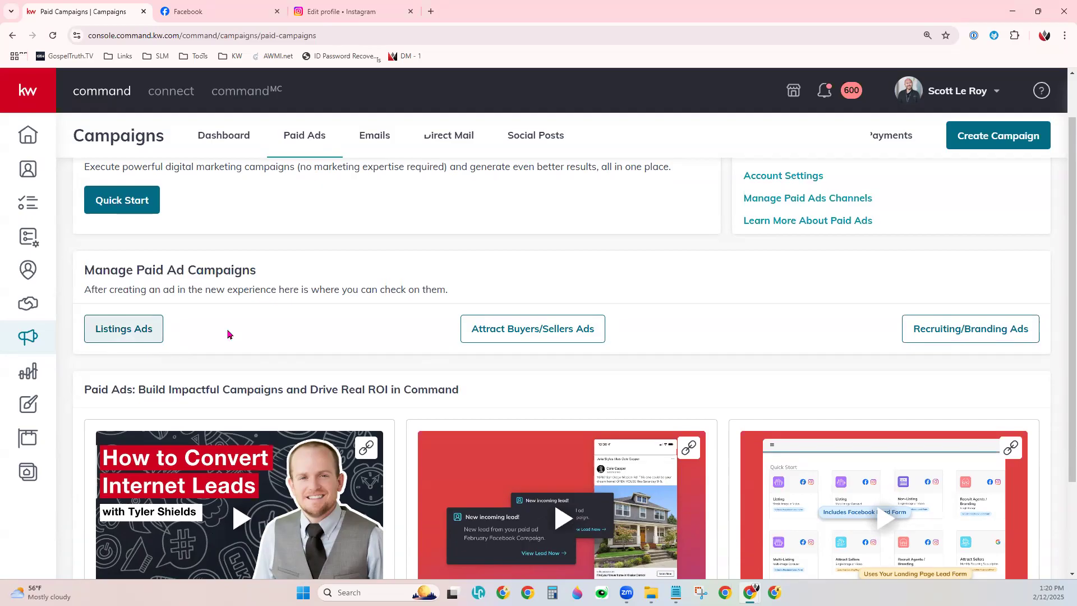
{"action": "scroll", "coordinate": [289, 339], "scroll_direction": "down", "scroll_amount": 2}
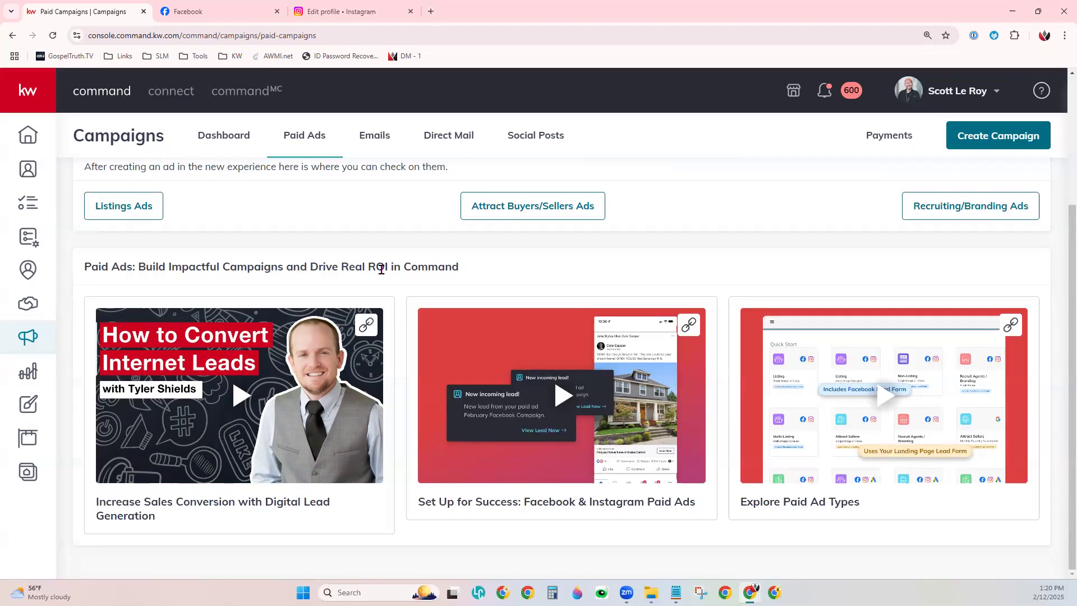
{"action": "scroll", "coordinate": [382, 269], "scroll_direction": "up", "scroll_amount": 3}
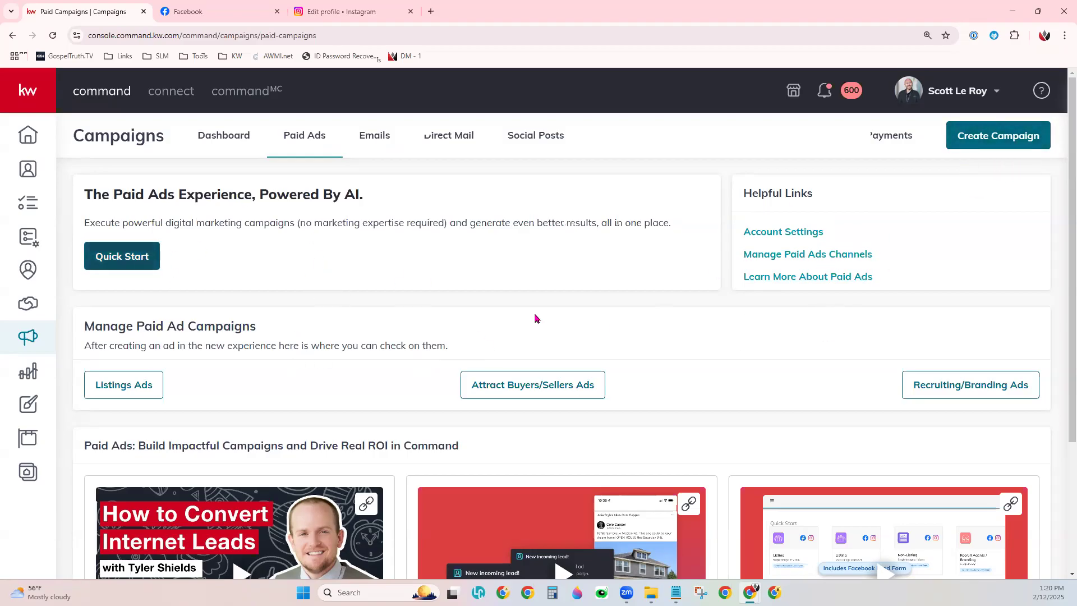
- Open the paid ads Quick Start dashboard and expand its Assets section
{"action": "left_click", "coordinate": [130, 268]}
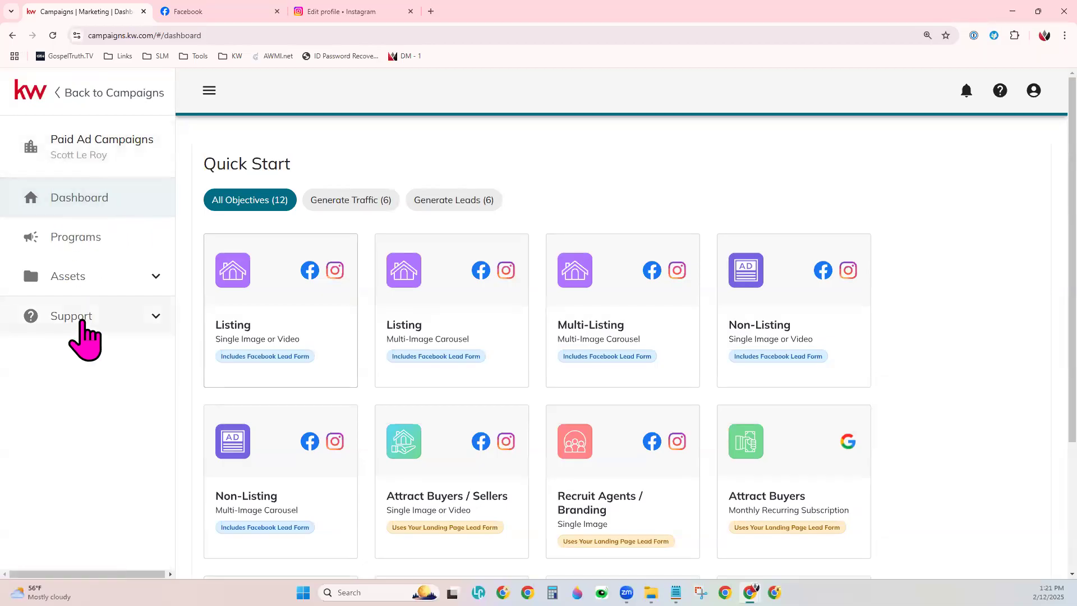
{"action": "left_click", "coordinate": [95, 278]}
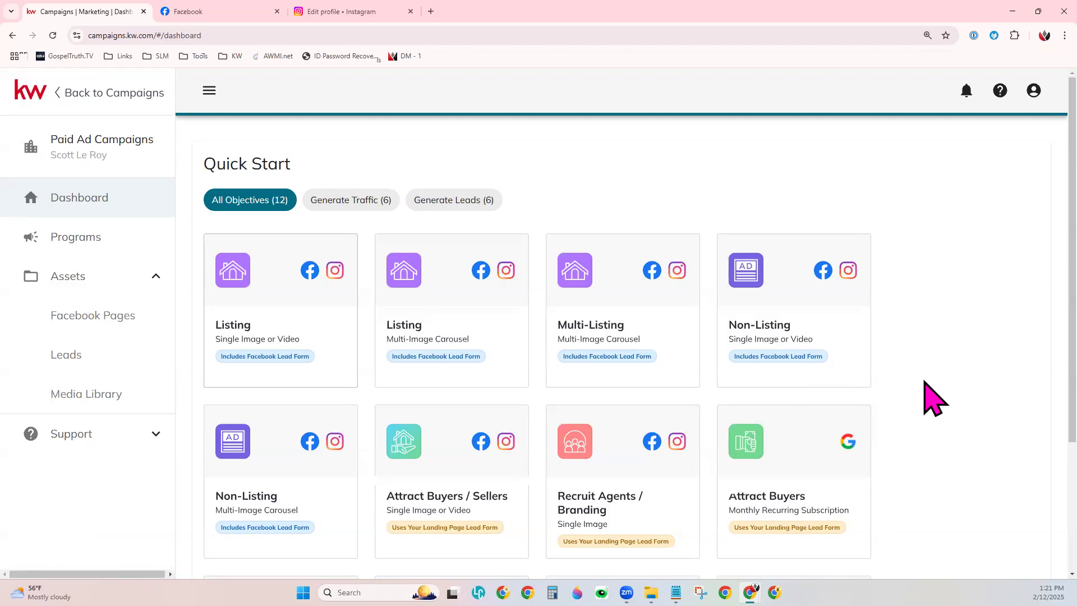
- Compare the Quick Start ad types under All Objectives, Generate Traffic and Generate Leads, ending with all objectives shown
{"action": "scroll", "coordinate": [925, 381], "scroll_direction": "down", "scroll_amount": 1}
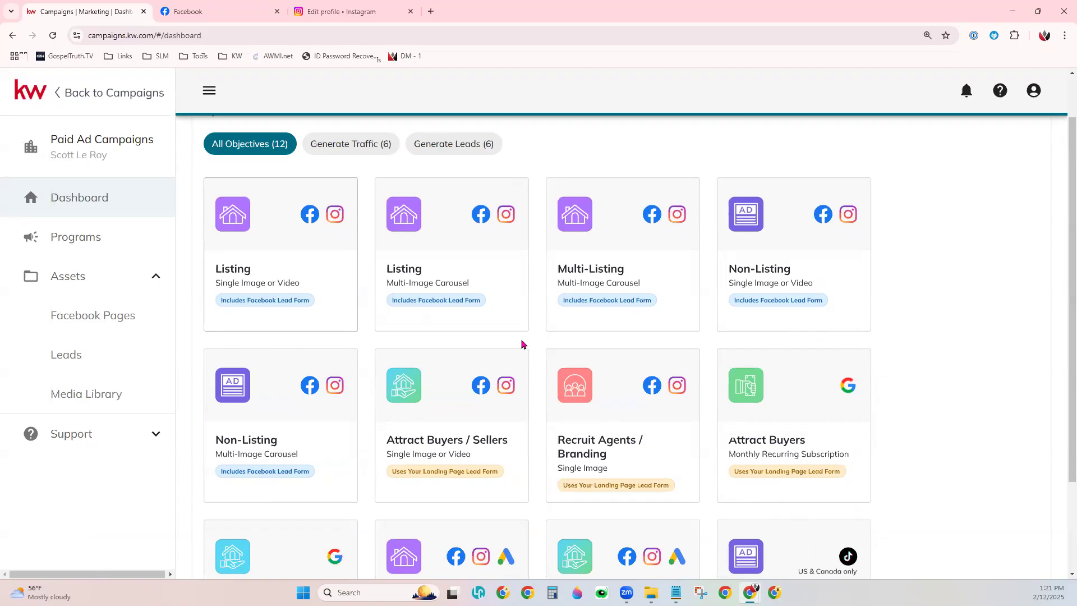
{"action": "scroll", "coordinate": [522, 342], "scroll_direction": "up", "scroll_amount": 1}
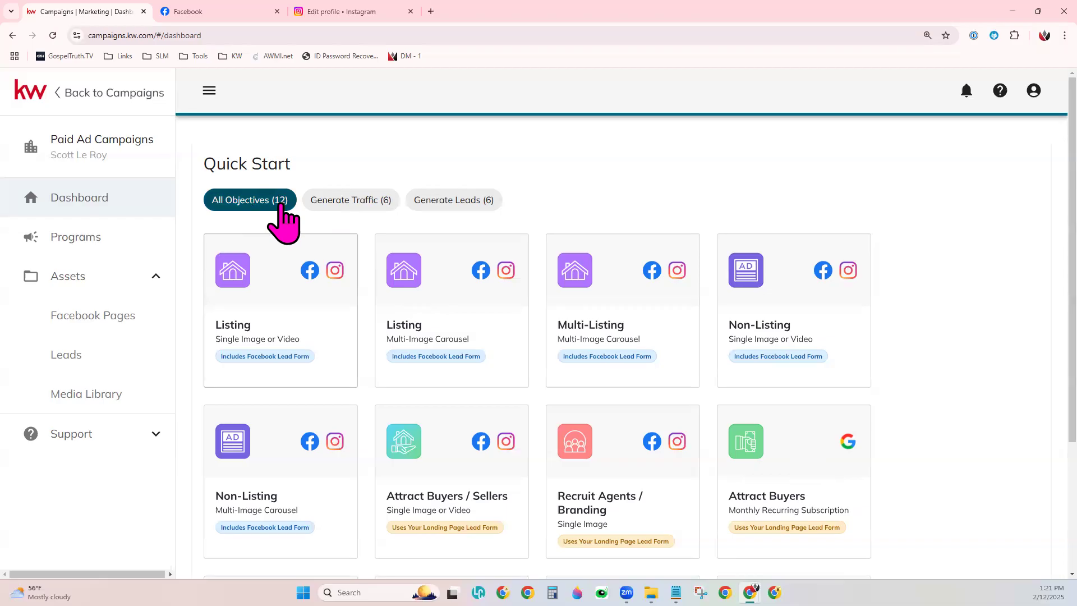
{"action": "scroll", "coordinate": [896, 405], "scroll_direction": "down", "scroll_amount": 1}
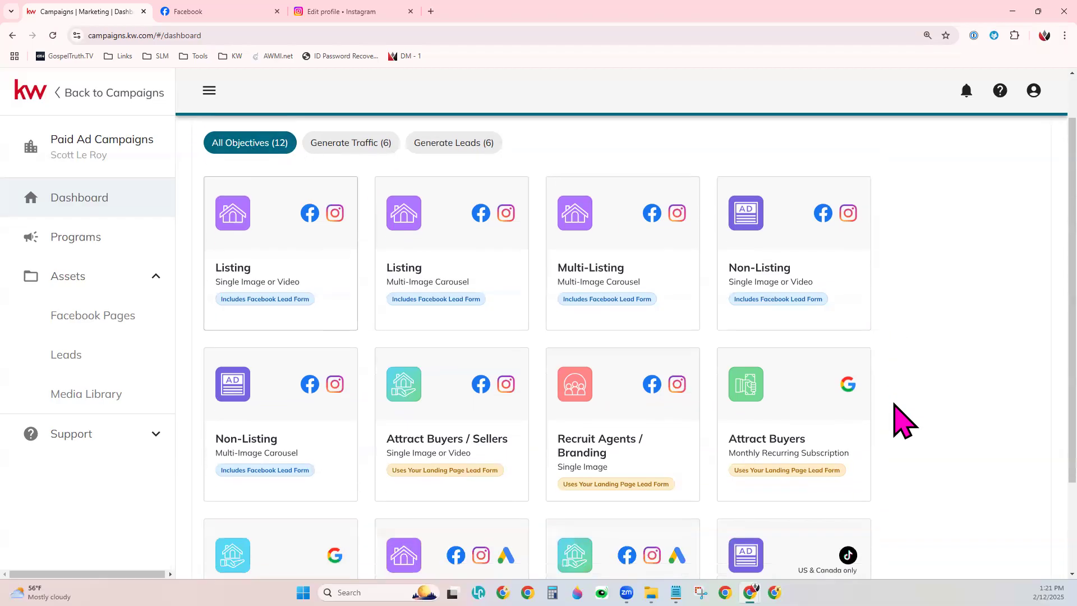
{"action": "scroll", "coordinate": [896, 405], "scroll_direction": "down", "scroll_amount": 1}
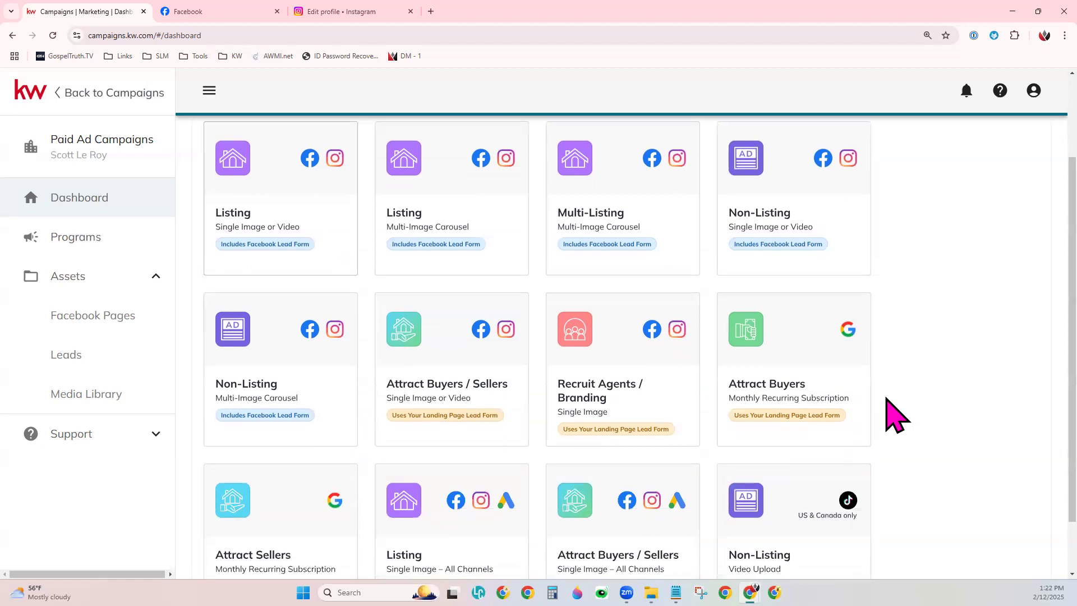
{"action": "scroll", "coordinate": [896, 405], "scroll_direction": "up", "scroll_amount": 2}
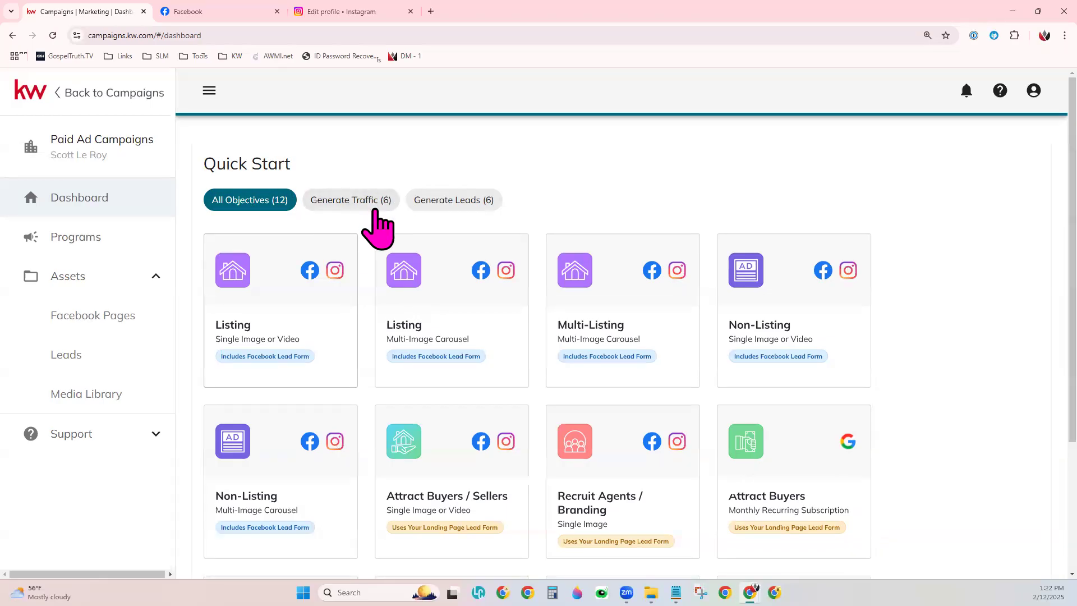
{"action": "left_click", "coordinate": [345, 212]}
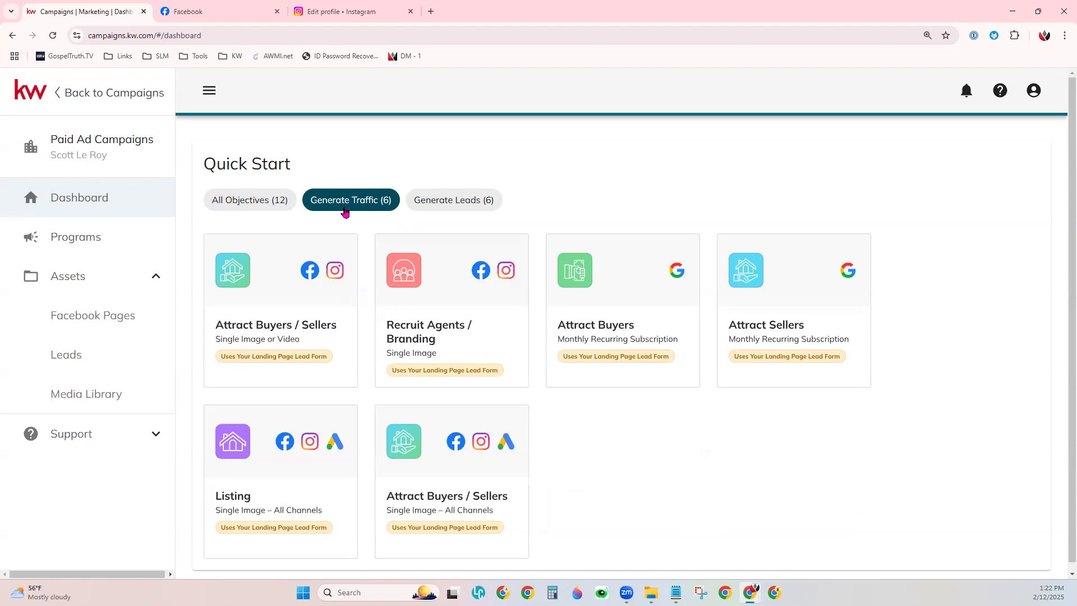
{"action": "left_click", "coordinate": [463, 201]}
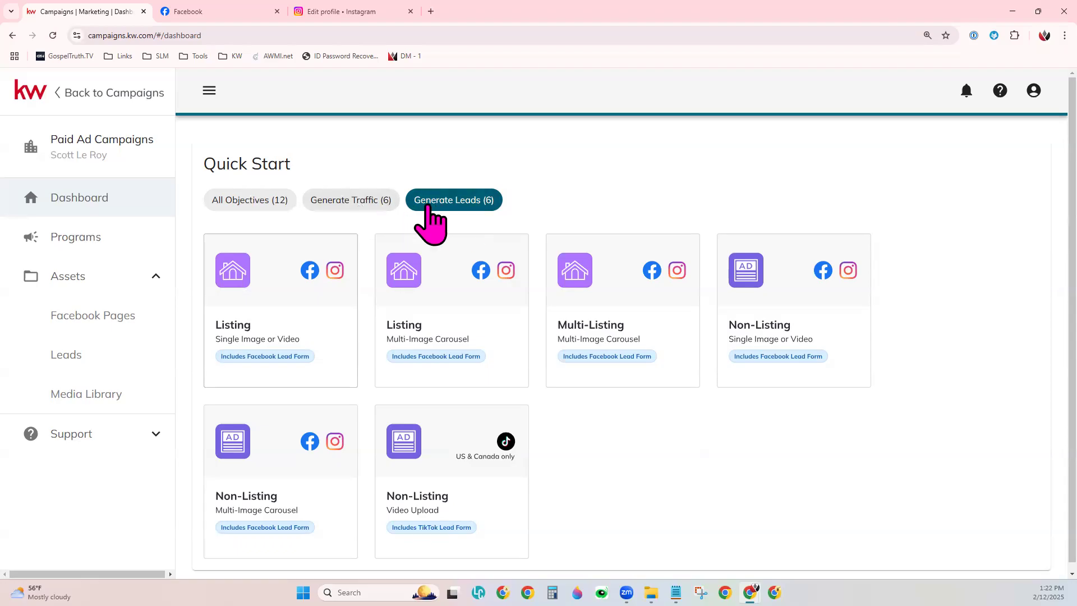
{"action": "left_click", "coordinate": [251, 199]}
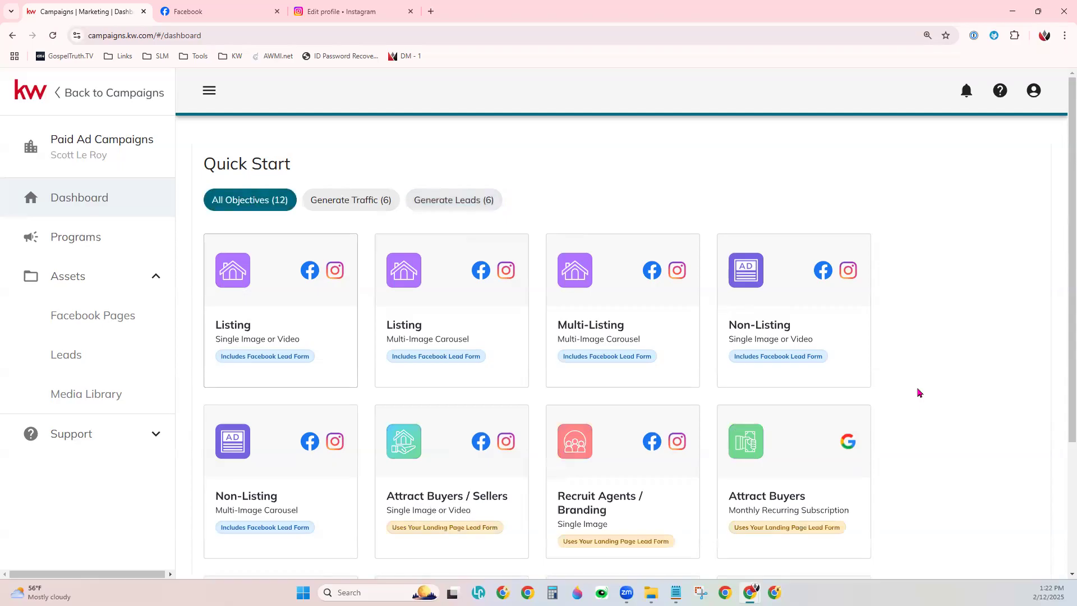
- Examine each Quick Start ad type for its advertising channels and whether it uses a Facebook, TikTok or landing page lead form
{"action": "scroll", "coordinate": [920, 393], "scroll_direction": "down", "scroll_amount": 1}
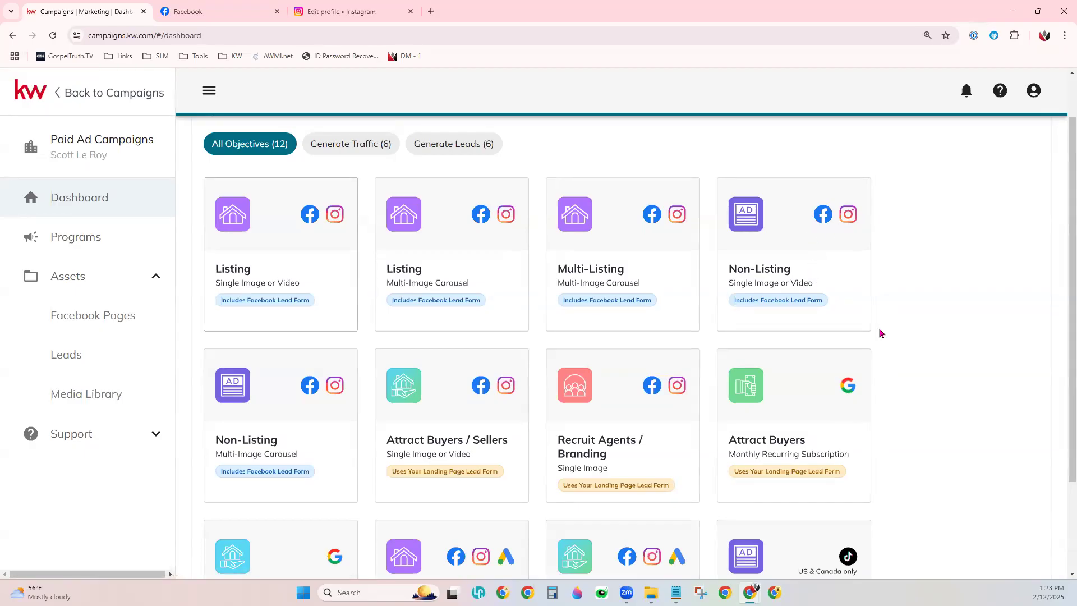
{"action": "scroll", "coordinate": [895, 358], "scroll_direction": "down", "scroll_amount": 2}
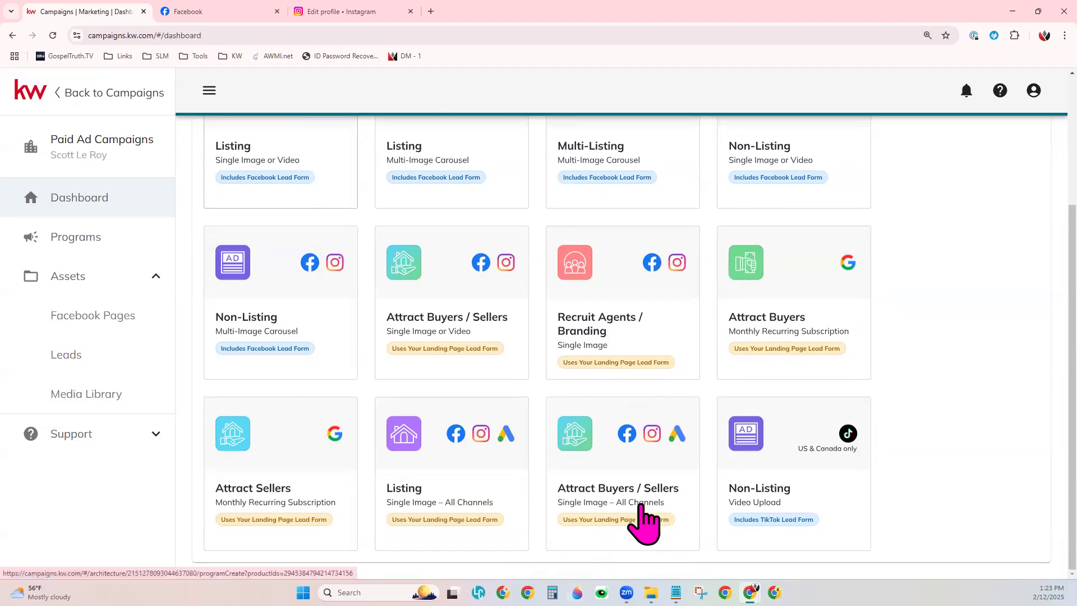
{"action": "scroll", "coordinate": [645, 524], "scroll_direction": "up", "scroll_amount": 2}
{"action": "scroll", "coordinate": [644, 523], "scroll_direction": "up", "scroll_amount": 1}
{"action": "scroll", "coordinate": [644, 519], "scroll_direction": "down", "scroll_amount": 1}
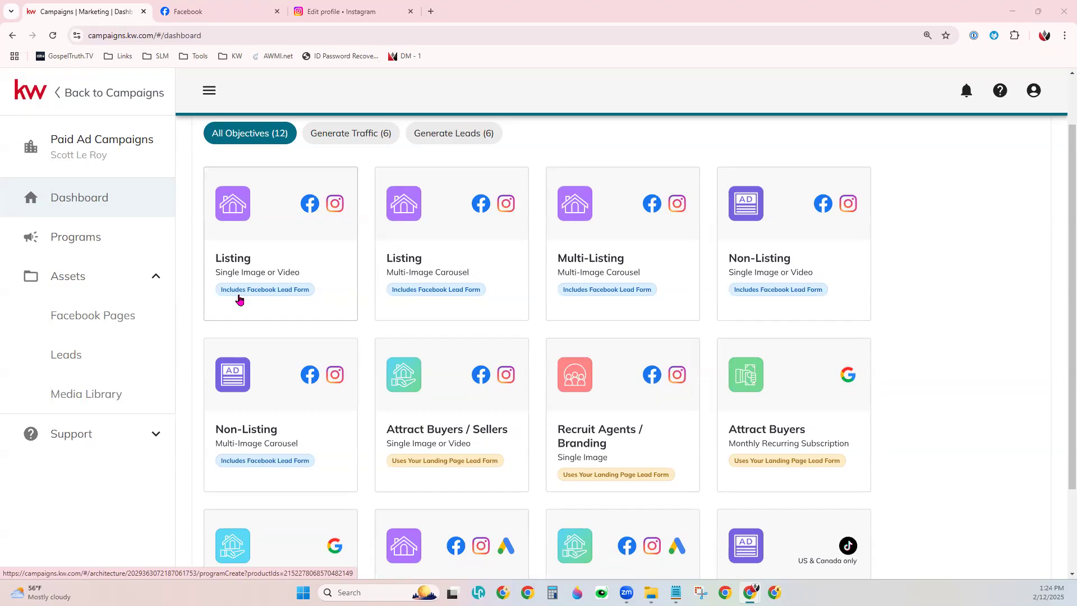
{"action": "scroll", "coordinate": [414, 355], "scroll_direction": "down", "scroll_amount": 2}
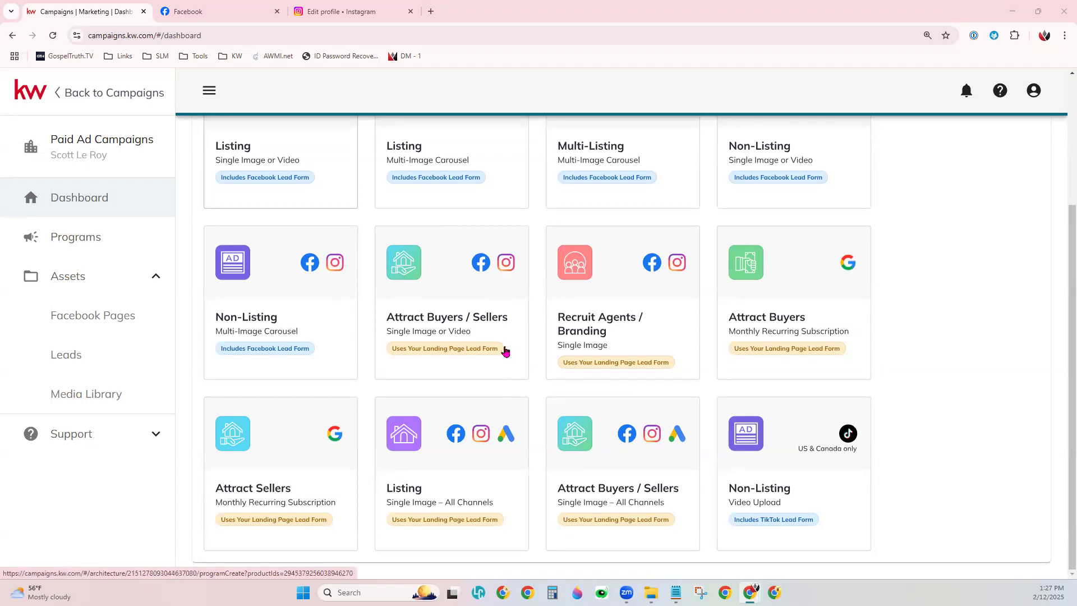
{"action": "scroll", "coordinate": [507, 350], "scroll_direction": "up", "scroll_amount": 3}
{"action": "scroll", "coordinate": [507, 352], "scroll_direction": "down", "scroll_amount": 2}
{"action": "scroll", "coordinate": [506, 352], "scroll_direction": "down", "scroll_amount": 1}
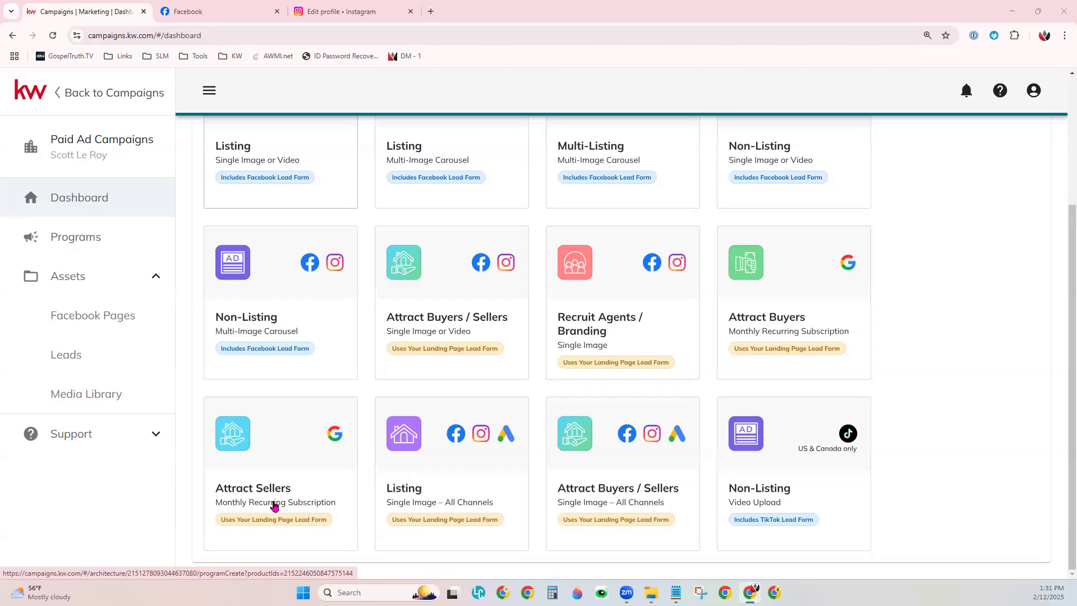
{"action": "scroll", "coordinate": [596, 405], "scroll_direction": "up", "scroll_amount": 3}
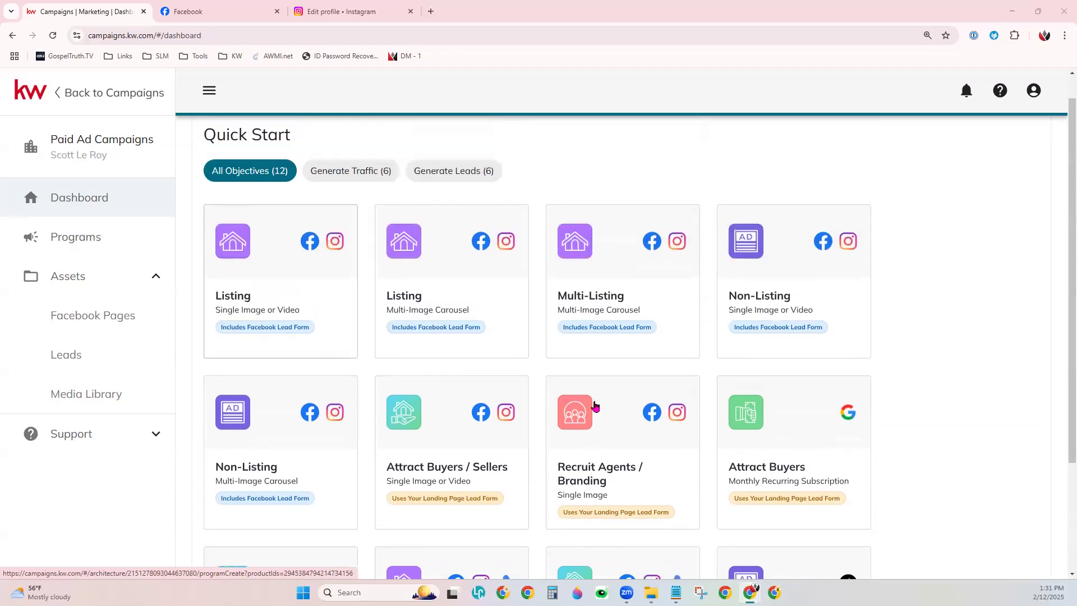
{"action": "scroll", "coordinate": [596, 405], "scroll_direction": "up", "scroll_amount": 1}
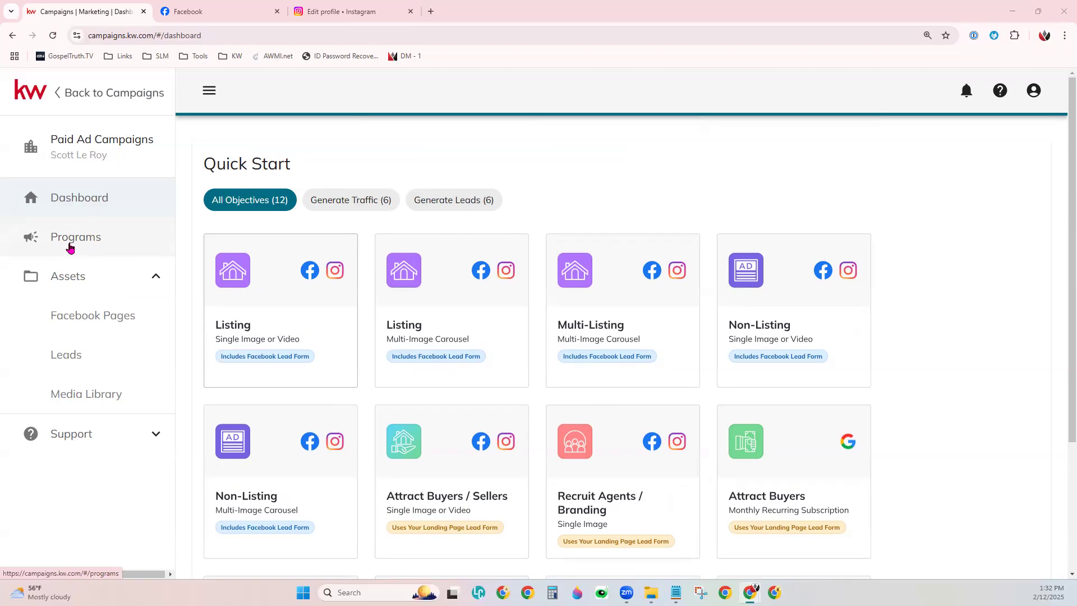
- Start a single image or video Listing ad for Facebook and Instagram and link it to the Your Agent For Life page
{"action": "left_click", "coordinate": [297, 348]}
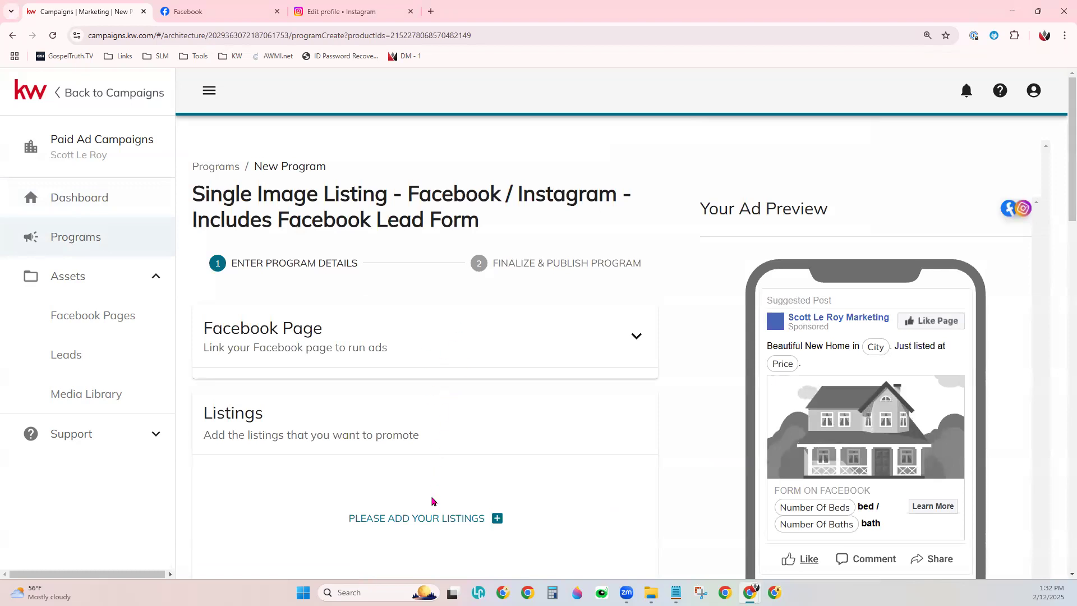
{"action": "scroll", "coordinate": [827, 483], "scroll_direction": "down", "scroll_amount": 1}
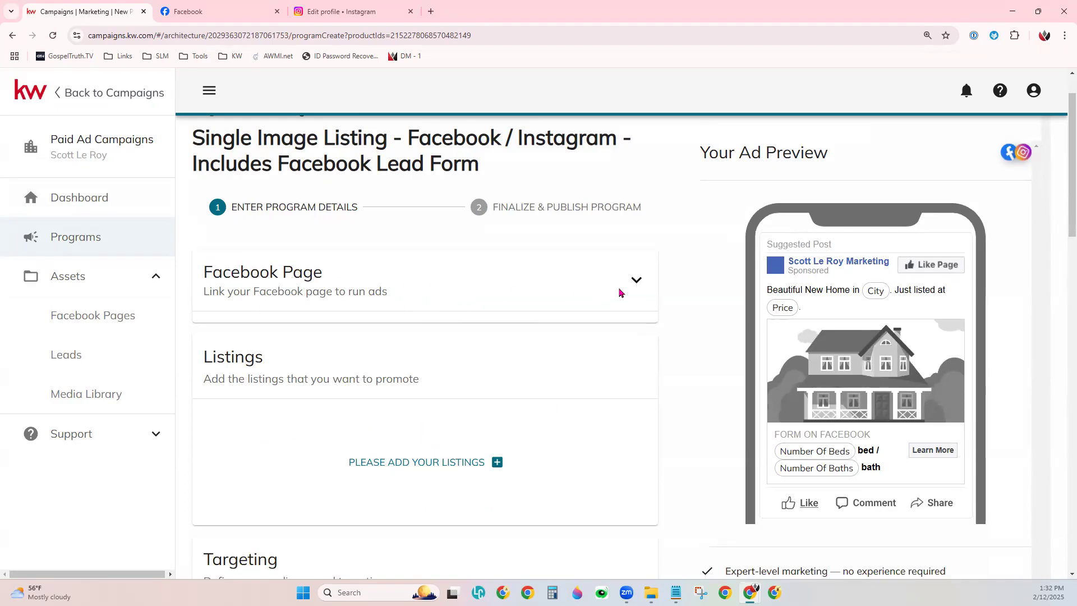
{"action": "left_click", "coordinate": [634, 280]}
{"action": "left_click", "coordinate": [418, 348]}
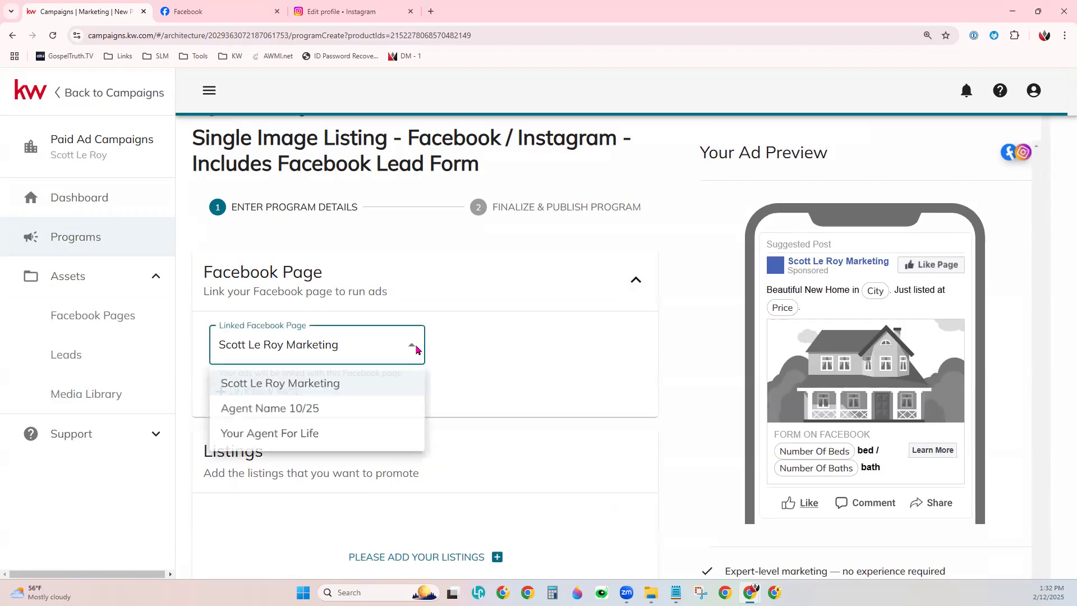
{"action": "left_click", "coordinate": [300, 436]}
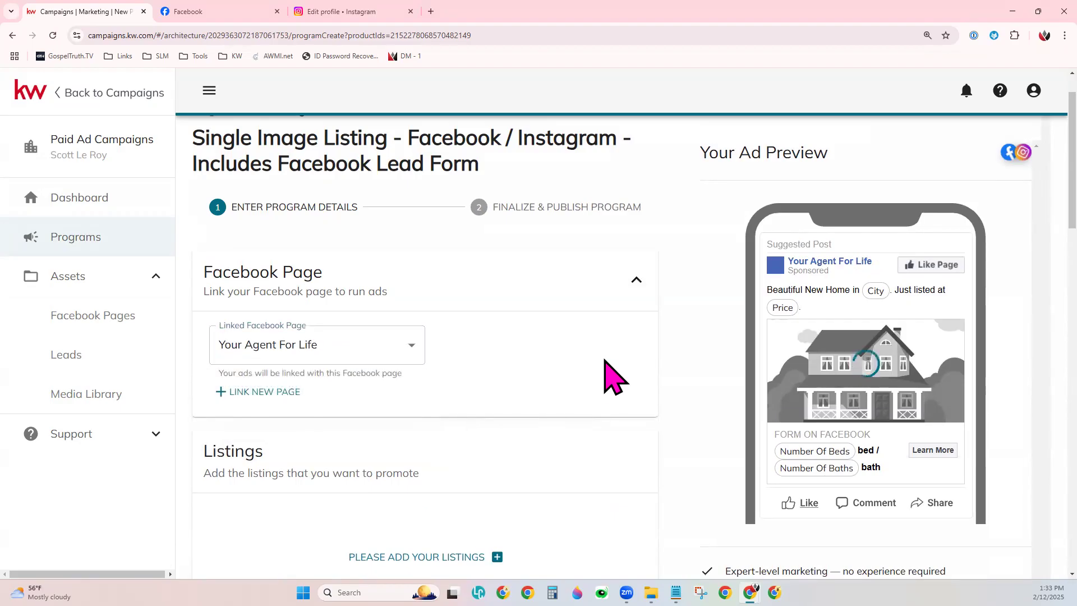
- Open the listing selection for the ad and review the columns available for filtering listings
{"action": "scroll", "coordinate": [613, 376], "scroll_direction": "down", "scroll_amount": 4}
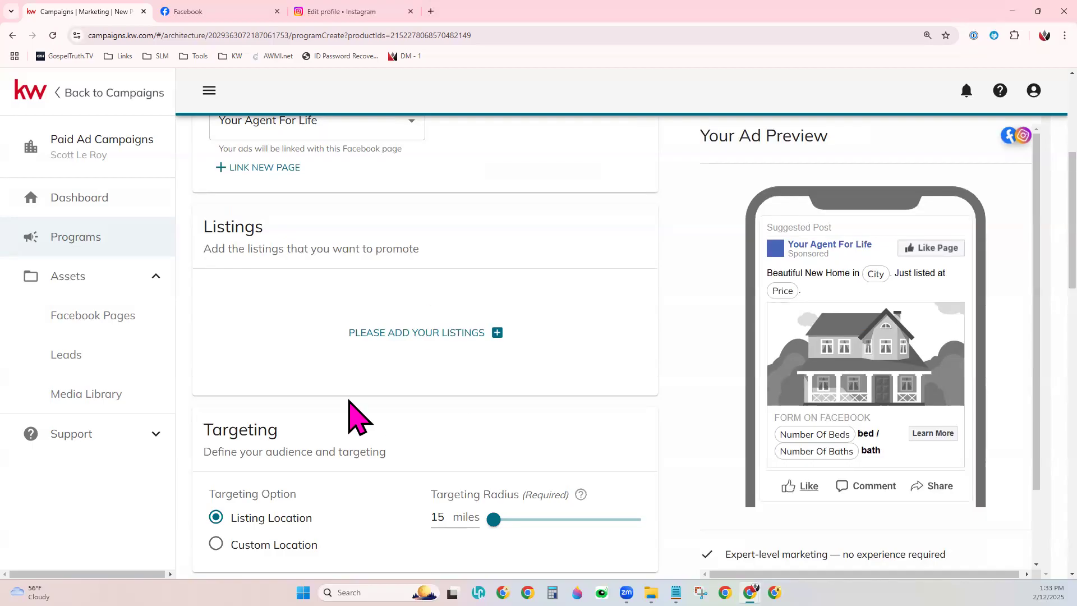
{"action": "left_click", "coordinate": [394, 343]}
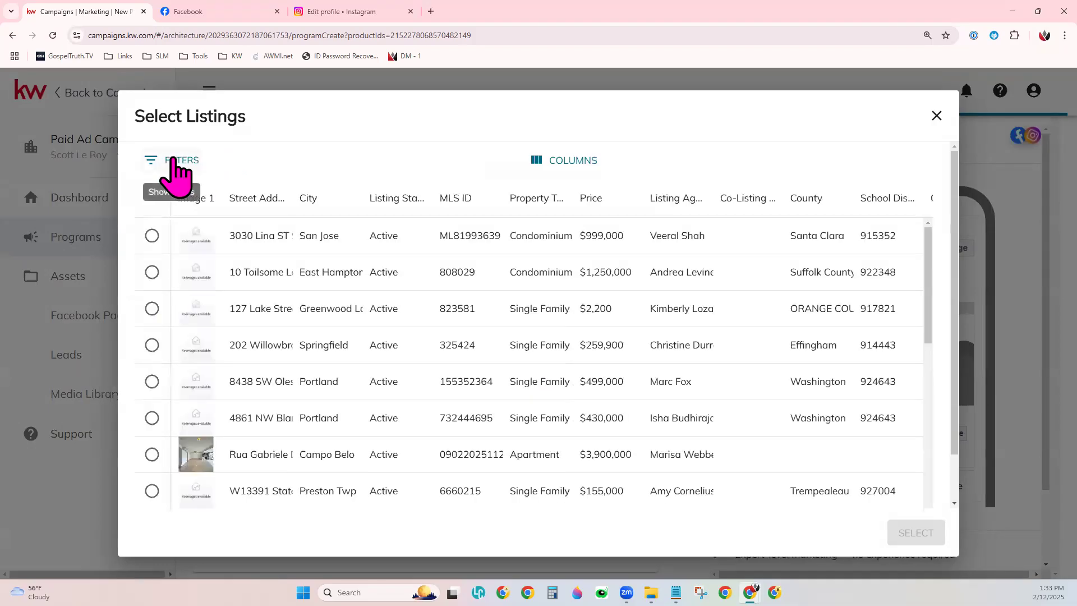
{"action": "left_click", "coordinate": [173, 162]}
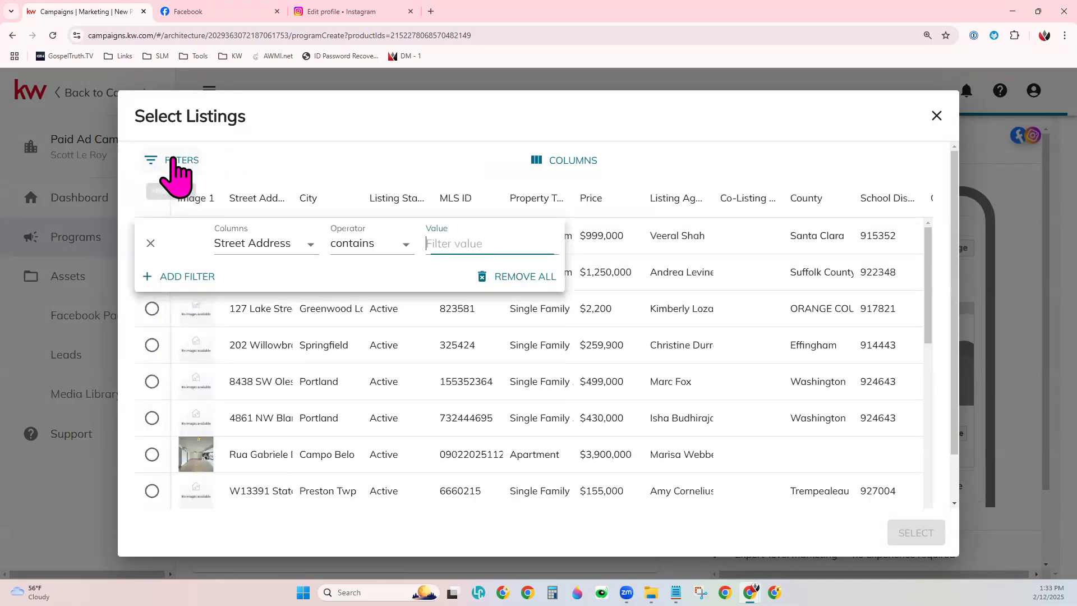
{"action": "left_click", "coordinate": [268, 246]}
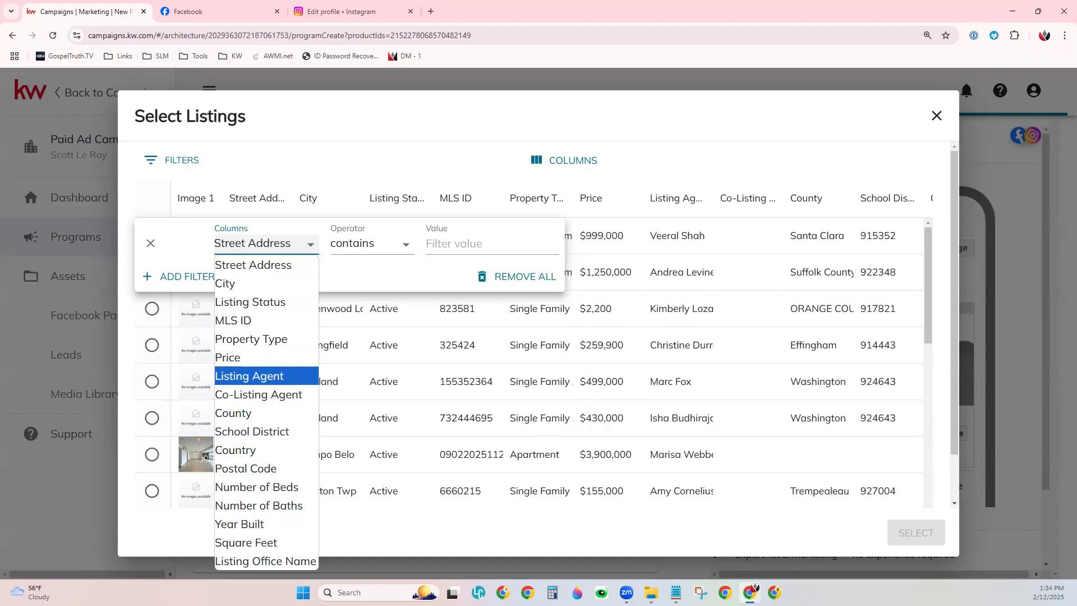
{"action": "left_click", "coordinate": [449, 130]}
{"action": "left_click", "coordinate": [449, 130]}
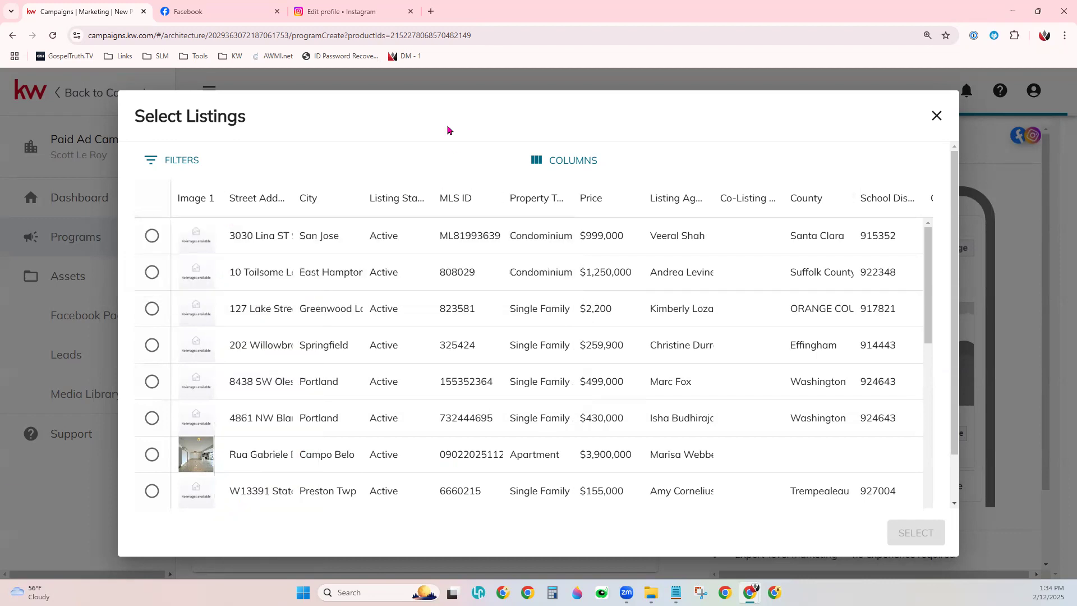
{"action": "left_click", "coordinate": [166, 163]}
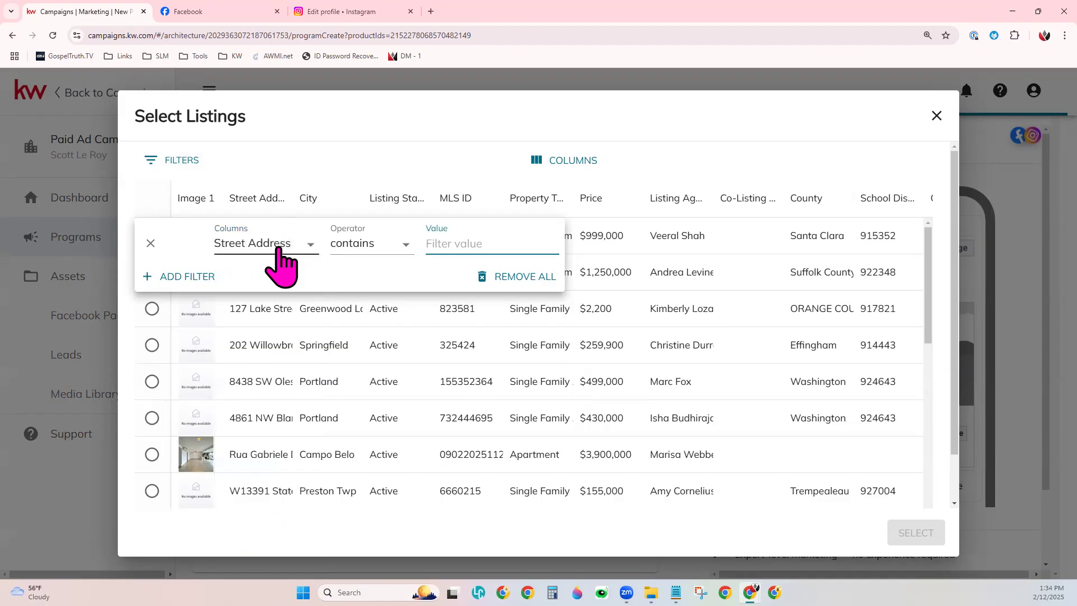
{"action": "left_click", "coordinate": [343, 147]}
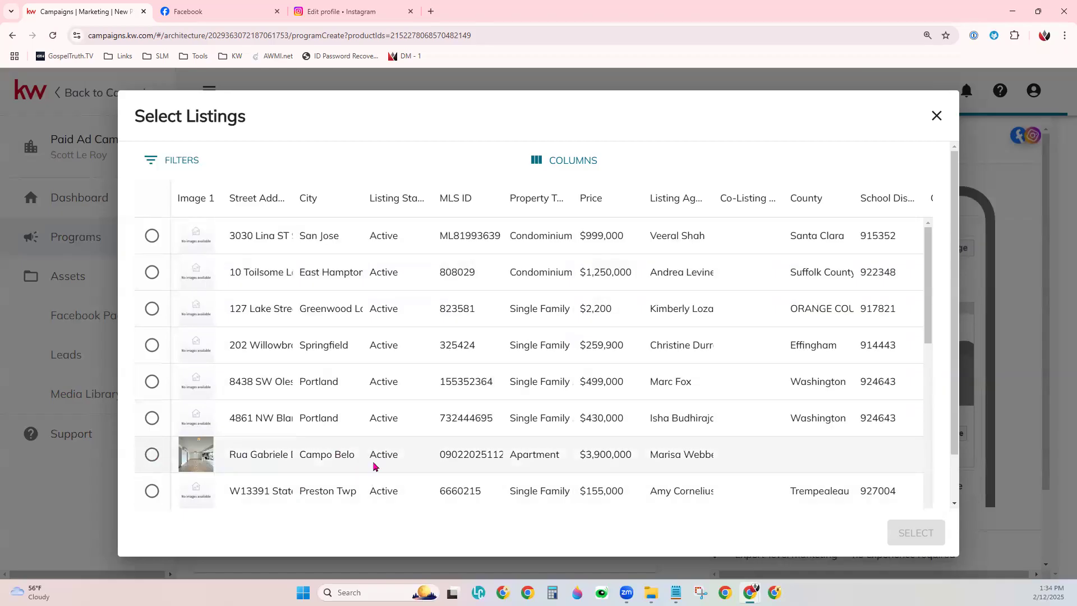
- Add the $3,900,000 Campo Belo apartment as the listing to promote in the ad
{"action": "left_click", "coordinate": [152, 455]}
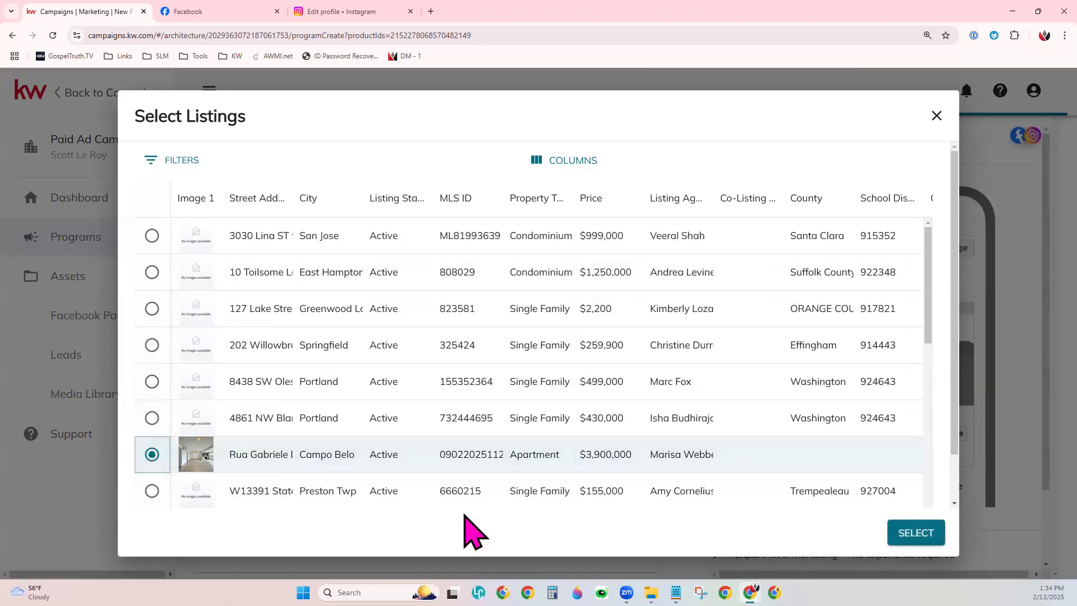
{"action": "left_click", "coordinate": [930, 537]}
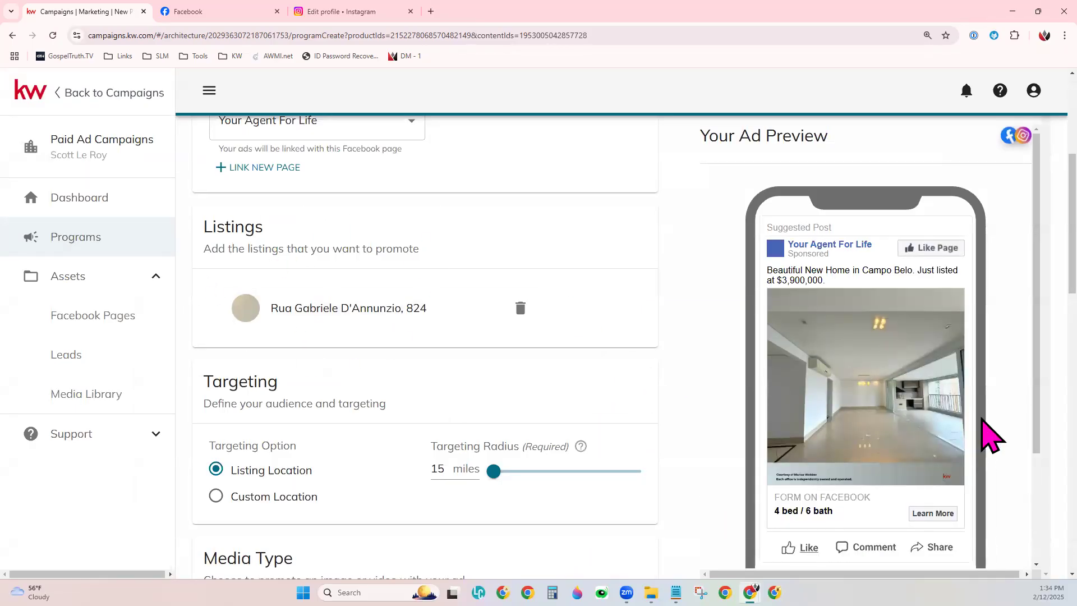
- Examine the ad preview for the added listing, including its price, body text, image and form details
{"action": "scroll", "coordinate": [991, 414], "scroll_direction": "down", "scroll_amount": 1}
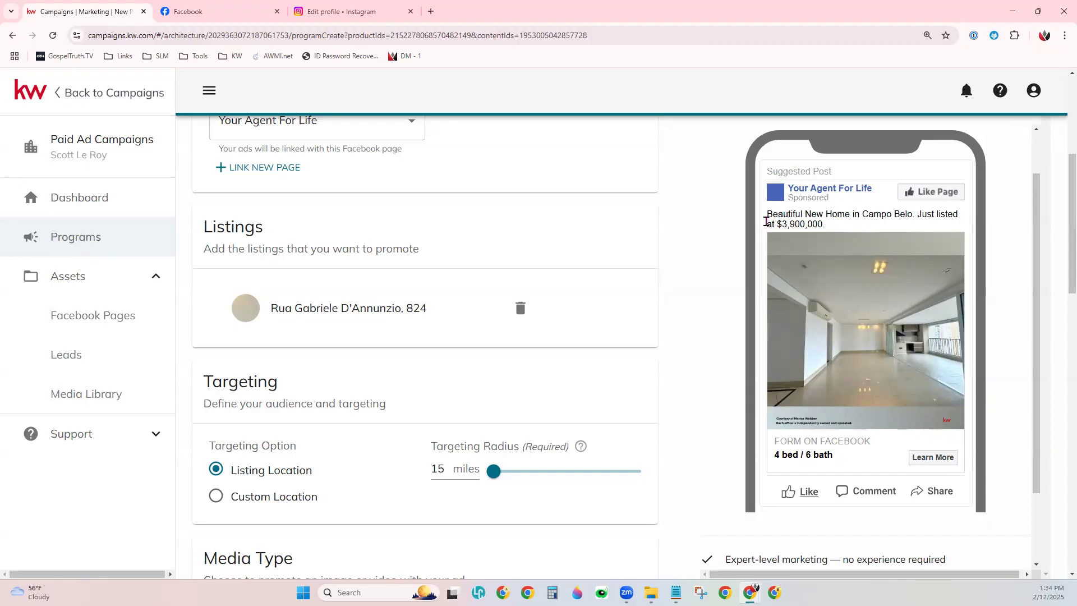
{"action": "left_click_drag", "start_coordinate": [830, 225], "coordinate": [776, 237]}
{"action": "left_click", "coordinate": [989, 309]}
{"action": "left_click_drag", "start_coordinate": [908, 214], "coordinate": [870, 213]}
{"action": "left_click", "coordinate": [992, 422]}
{"action": "scroll", "coordinate": [710, 400], "scroll_direction": "down", "scroll_amount": 2}
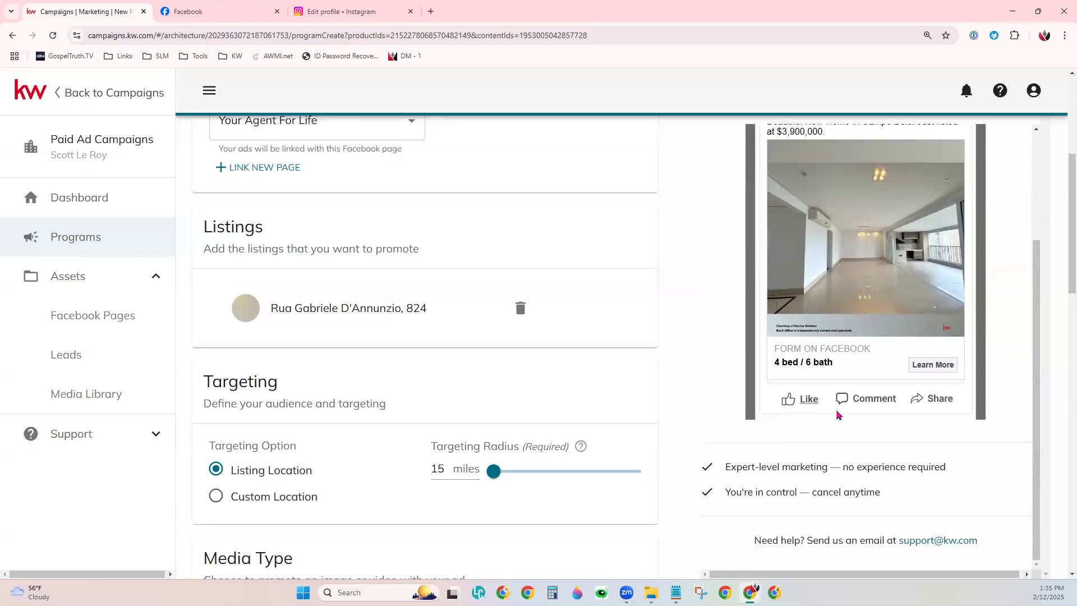
{"action": "scroll", "coordinate": [729, 449], "scroll_direction": "up", "scroll_amount": 3}
- Set the ad's targeting radius around the listing location to 17 miles
{"action": "scroll", "coordinate": [649, 415], "scroll_direction": "down", "scroll_amount": 2}
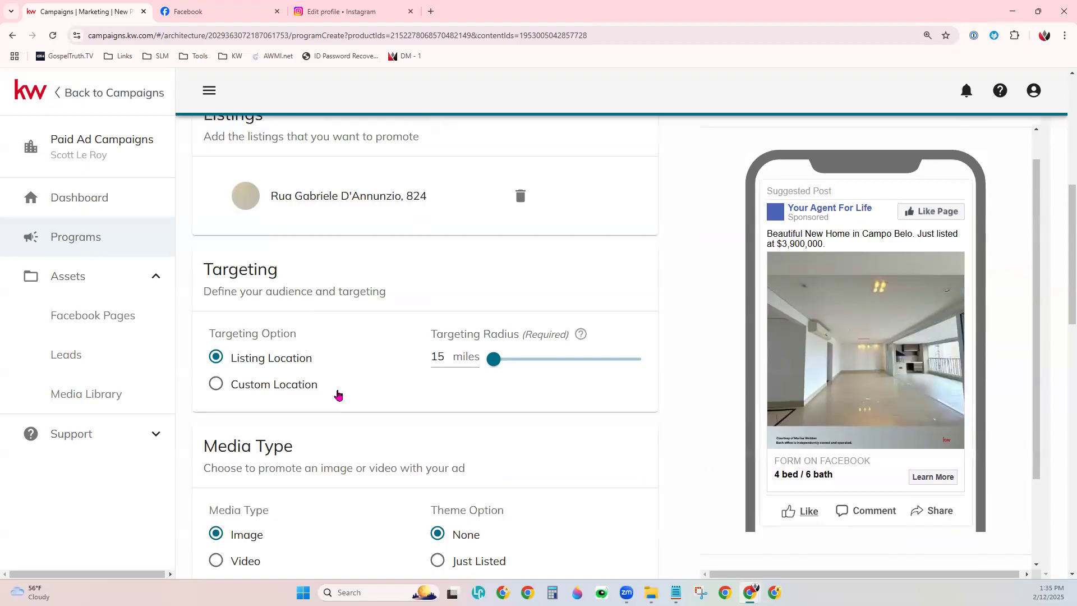
{"action": "scroll", "coordinate": [338, 393], "scroll_direction": "down", "scroll_amount": 1}
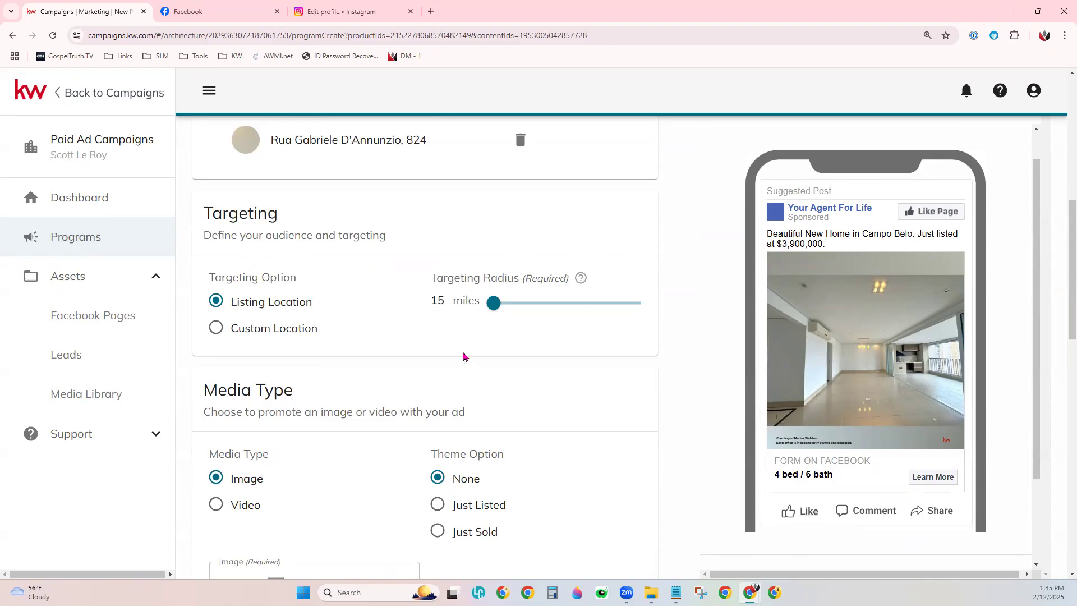
{"action": "mouse_move", "coordinate": [494, 303]}
{"action": "left_mouse_down"}
{"action": "mouse_move", "coordinate": [553, 304]}
{"action": "mouse_move", "coordinate": [505, 308]}
{"action": "left_mouse_up"}
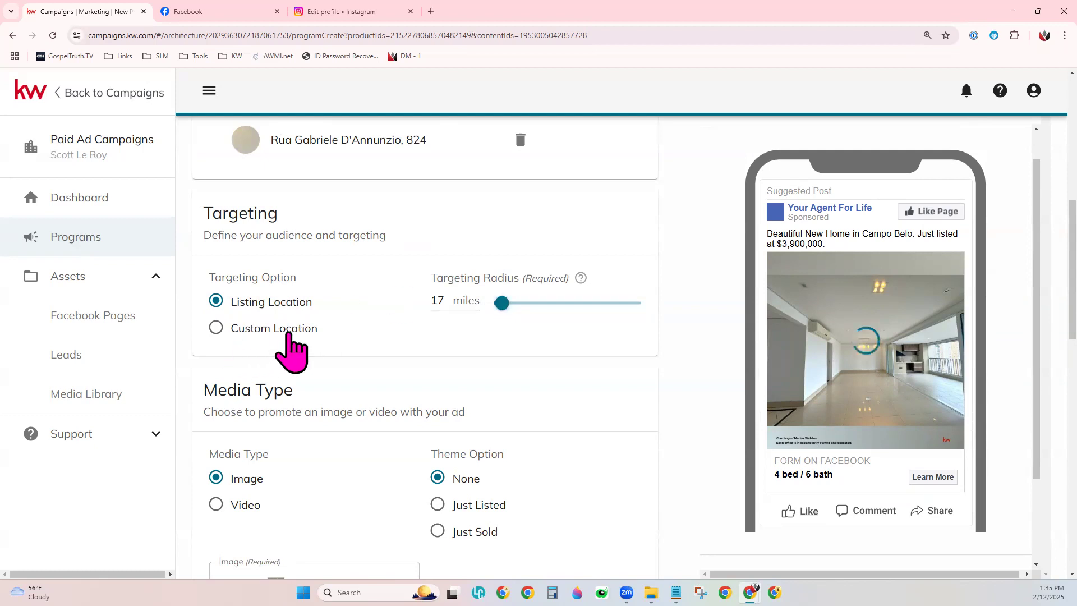
- Try the Custom Location targeting option with its postal code or city selection, and restore Listing Location targeting
{"action": "left_click", "coordinate": [274, 332]}
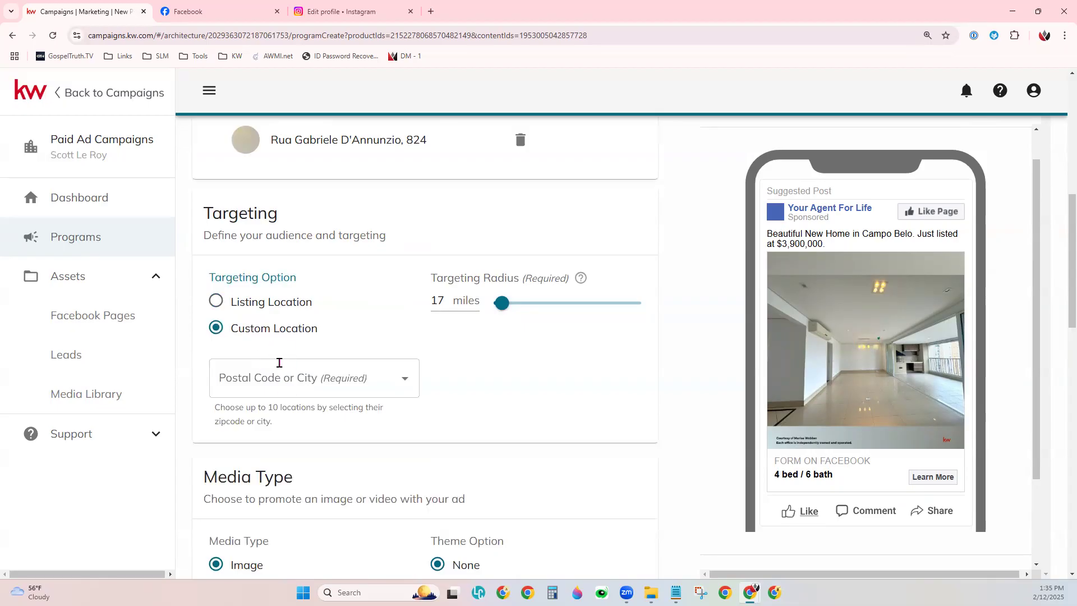
{"action": "left_click", "coordinate": [285, 379]}
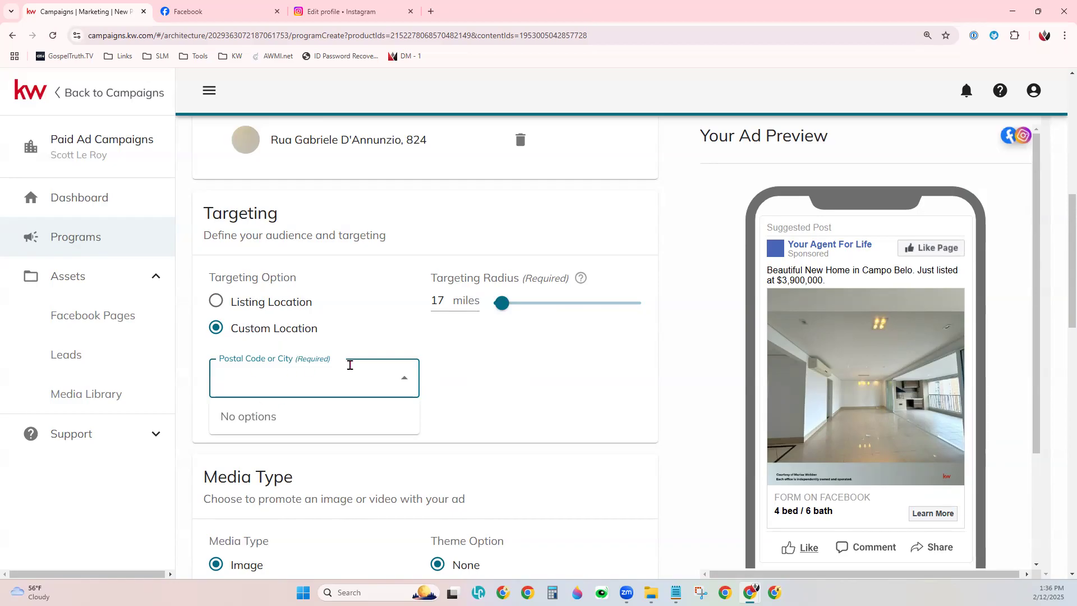
{"action": "left_click", "coordinate": [427, 369]}
{"action": "left_click", "coordinate": [233, 306]}
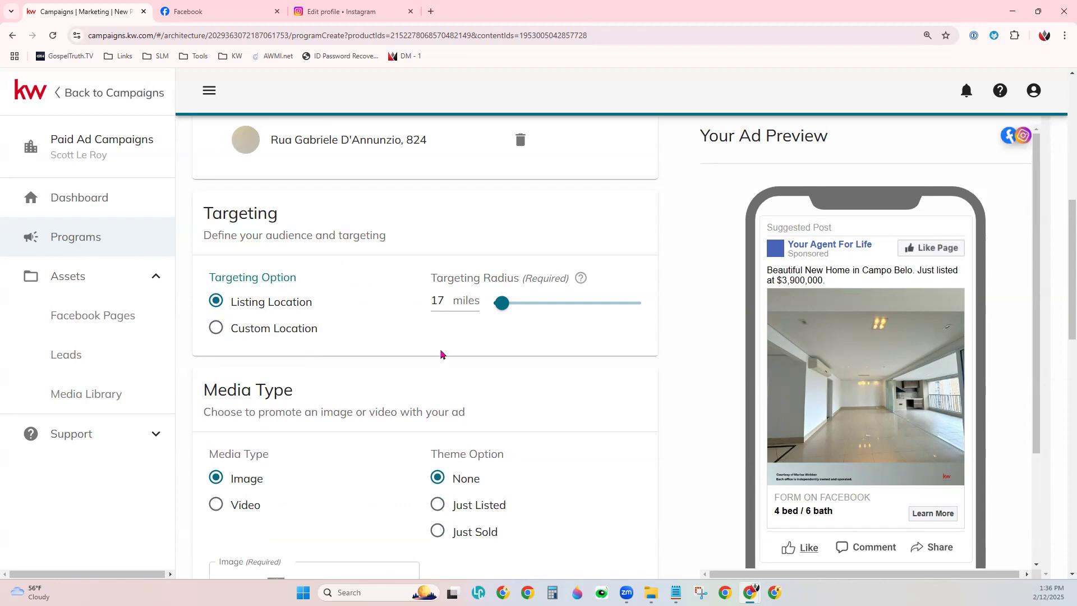
- Choose Image 28 from the listing's photos as the ad image
{"action": "scroll", "coordinate": [515, 399], "scroll_direction": "down", "scroll_amount": 1}
{"action": "scroll", "coordinate": [515, 399], "scroll_direction": "down", "scroll_amount": 2}
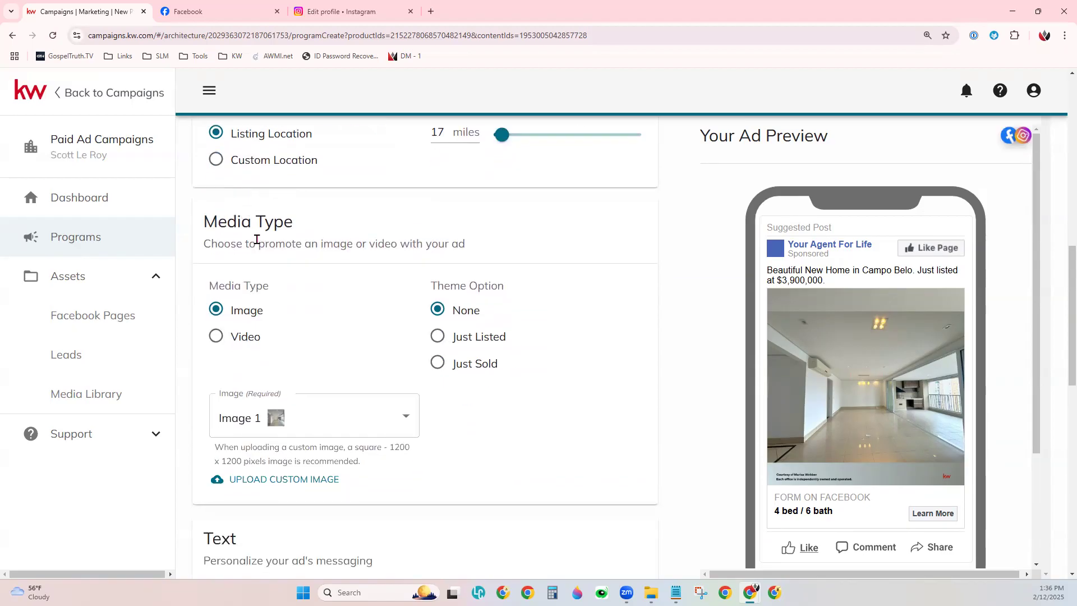
{"action": "scroll", "coordinate": [534, 460], "scroll_direction": "down", "scroll_amount": 1}
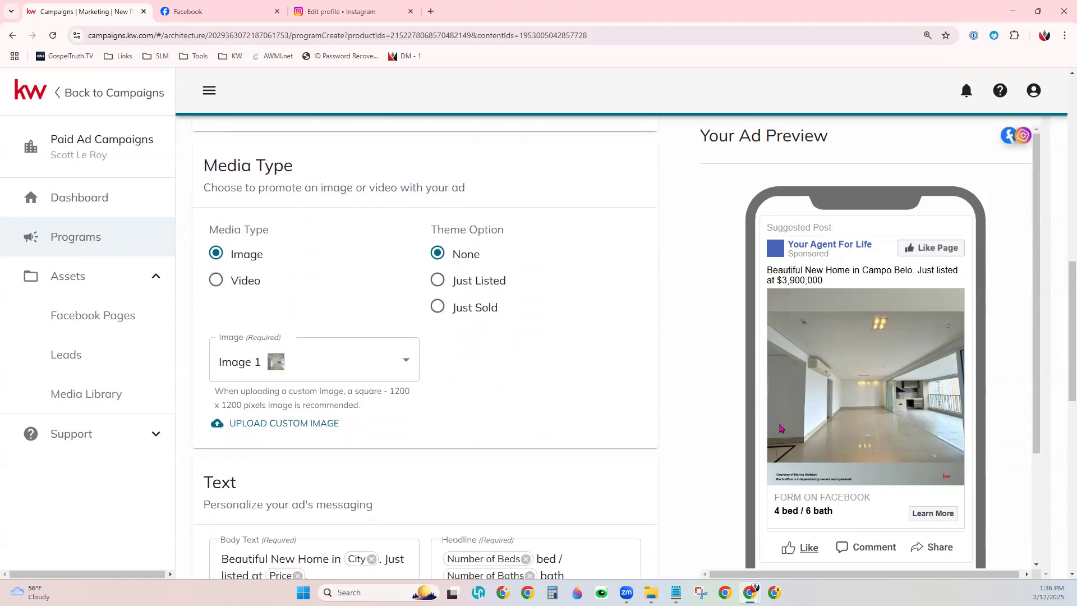
{"action": "scroll", "coordinate": [936, 355], "scroll_direction": "down", "scroll_amount": 1}
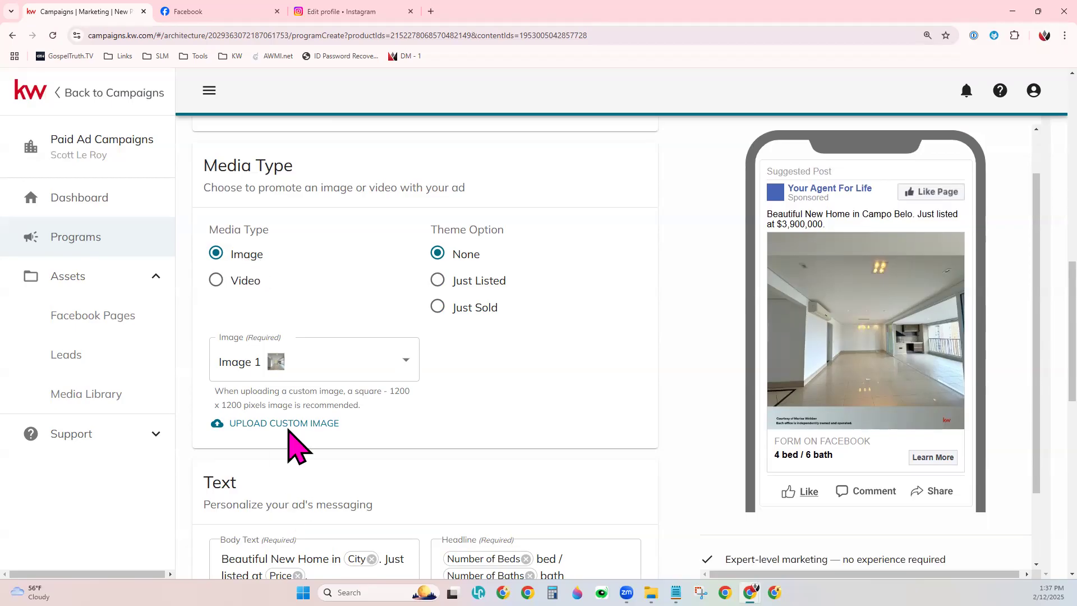
{"action": "left_click", "coordinate": [278, 364]}
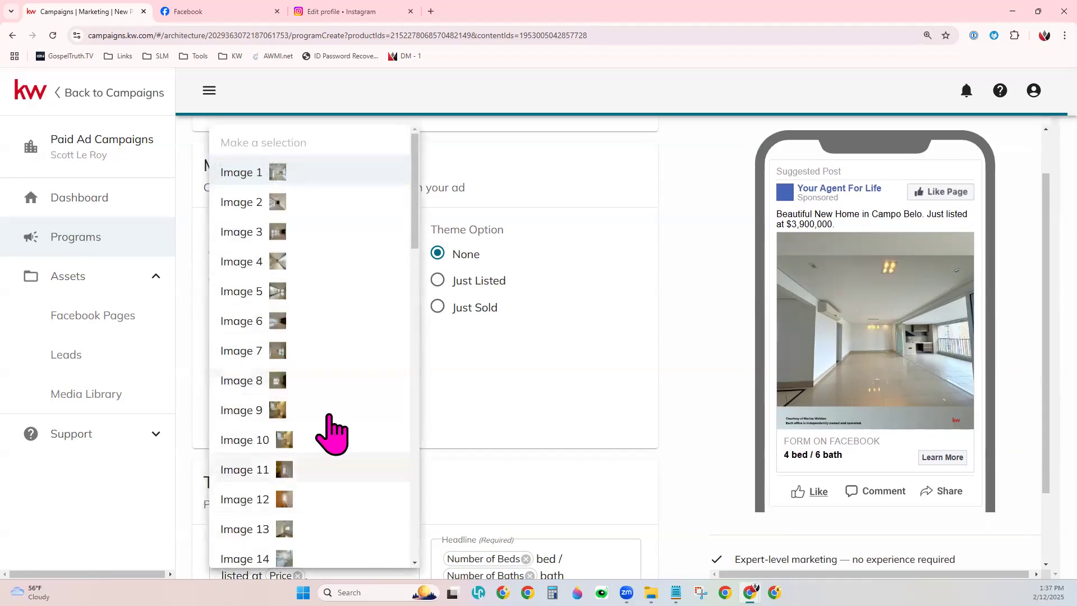
{"action": "scroll", "coordinate": [332, 435], "scroll_direction": "down", "scroll_amount": 10}
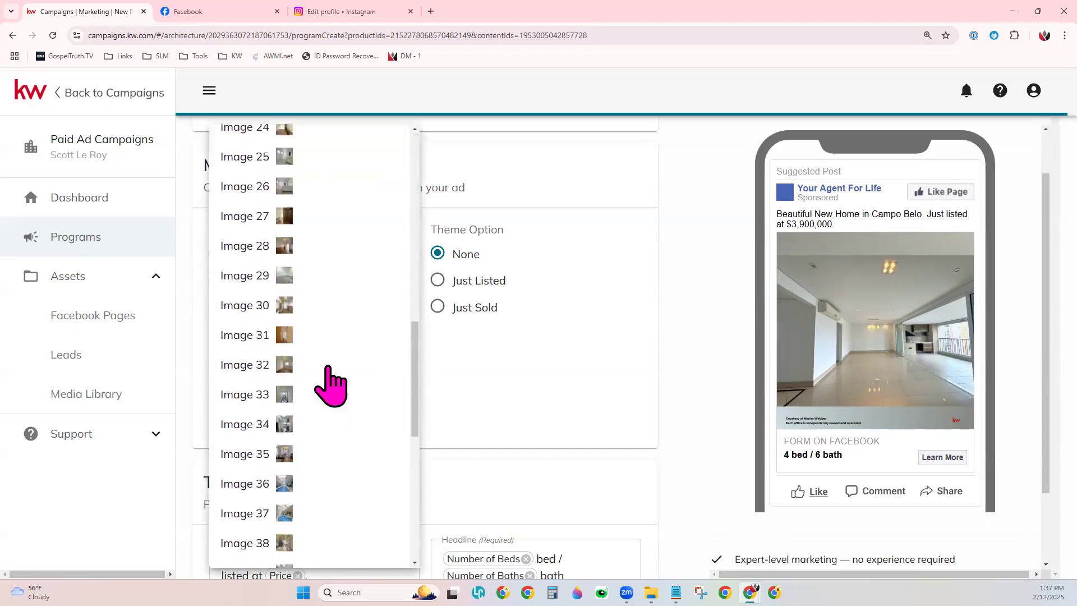
{"action": "left_click", "coordinate": [323, 247]}
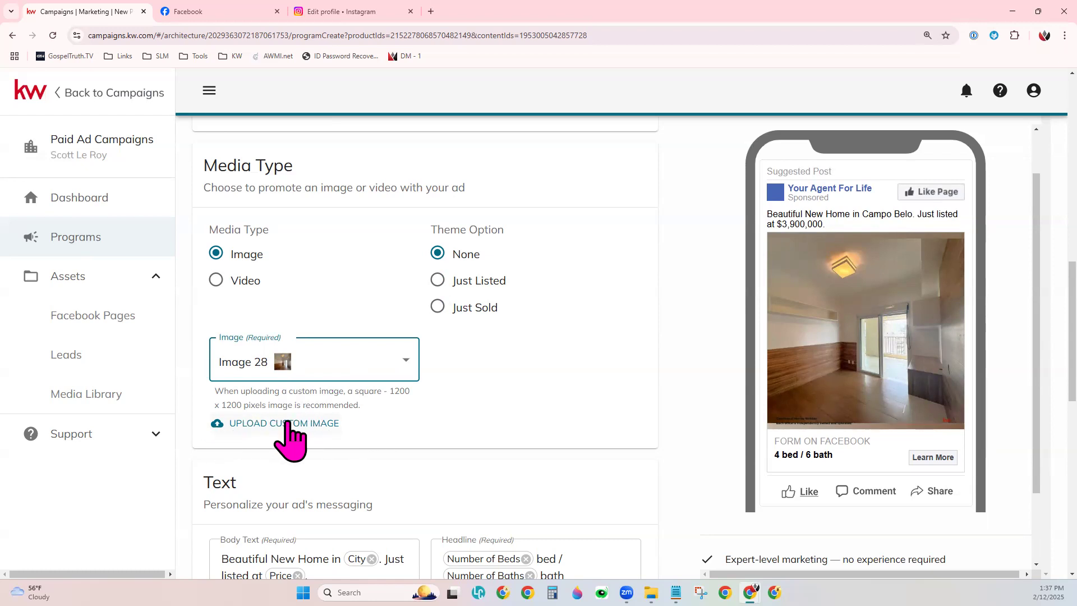
- Preview the Video media type and the Just Listed theme, settling on Image with the Just Sold theme
{"action": "left_click", "coordinate": [244, 284]}
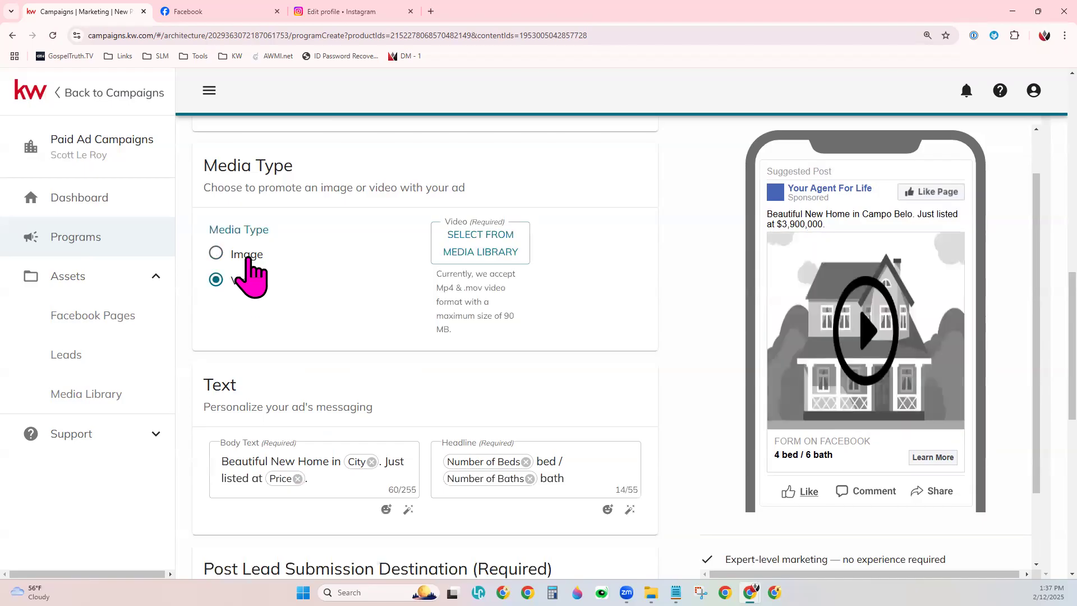
{"action": "left_click", "coordinate": [247, 259]}
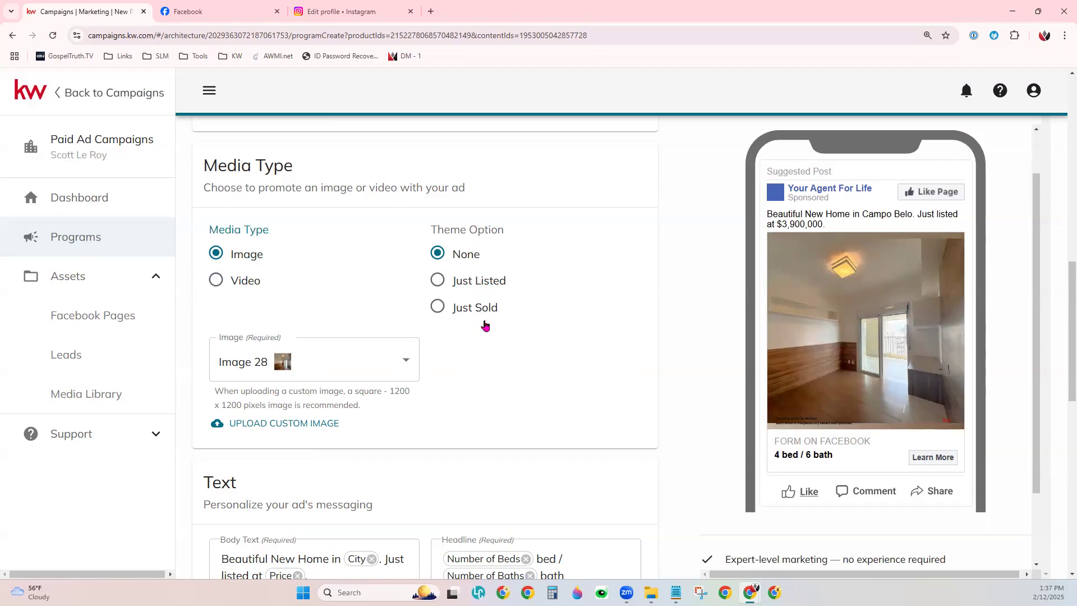
{"action": "left_click", "coordinate": [485, 282]}
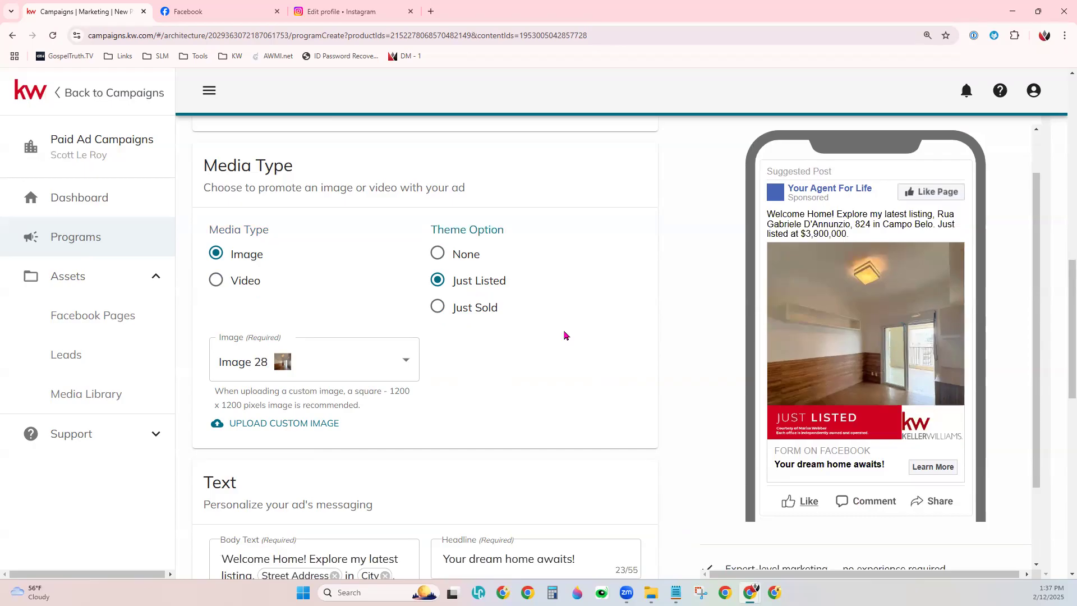
{"action": "left_click", "coordinate": [483, 310]}
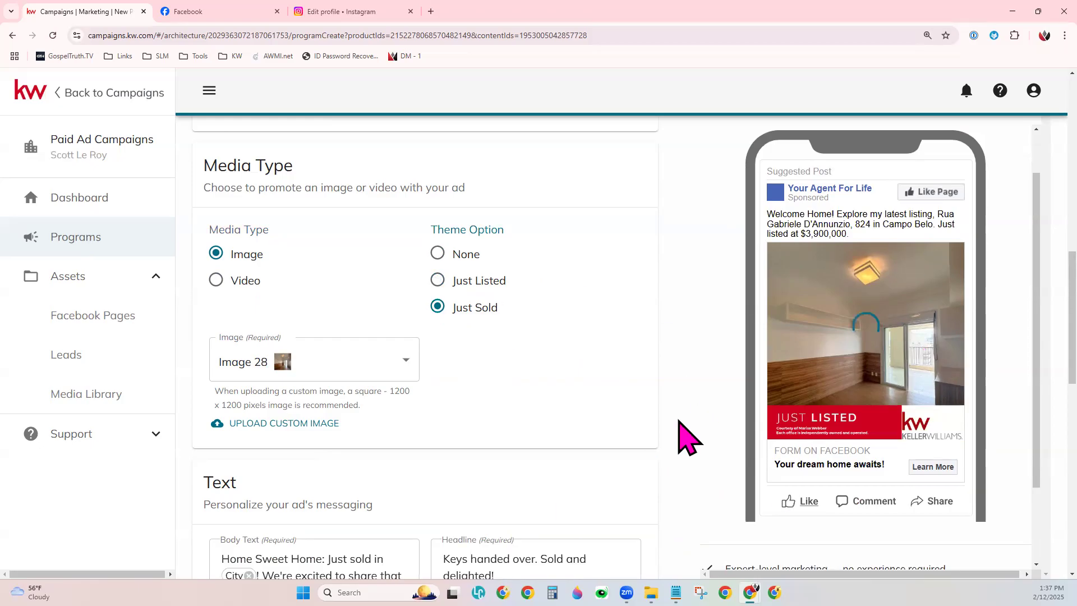
- Delete the body text from "Whether you're looking" to its end and insert the Price listing field in its place
{"action": "scroll", "coordinate": [662, 375], "scroll_direction": "down", "scroll_amount": 1}
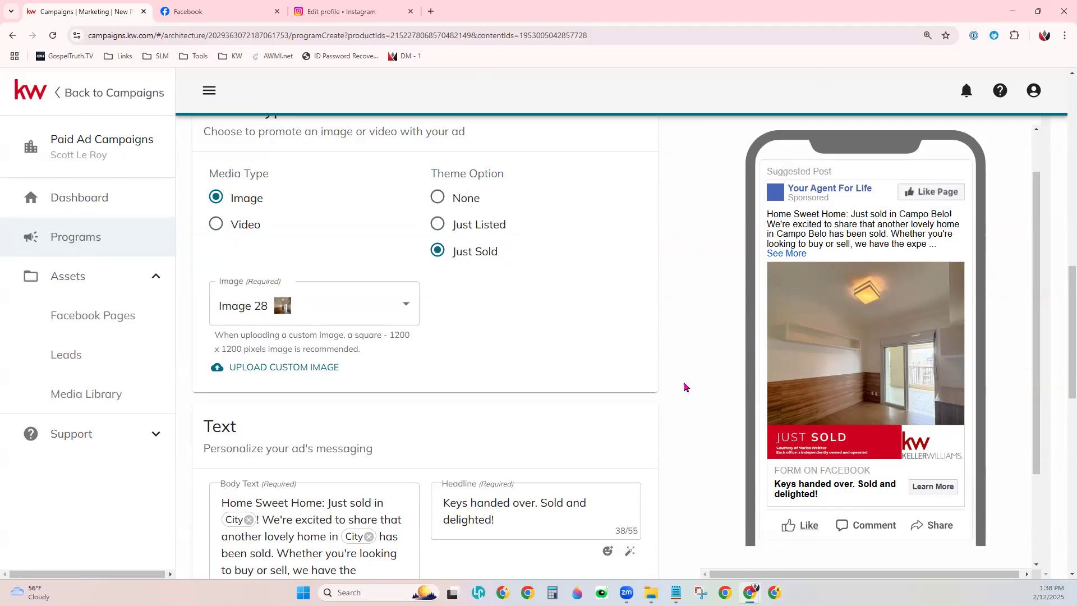
{"action": "scroll", "coordinate": [684, 387], "scroll_direction": "down", "scroll_amount": 4}
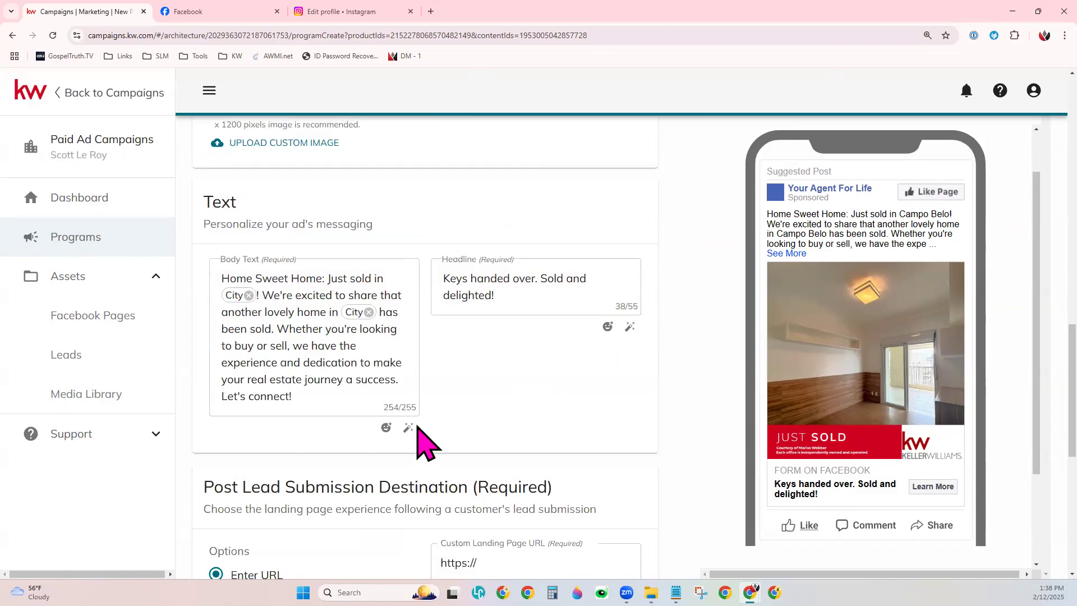
{"action": "left_click", "coordinate": [298, 303]}
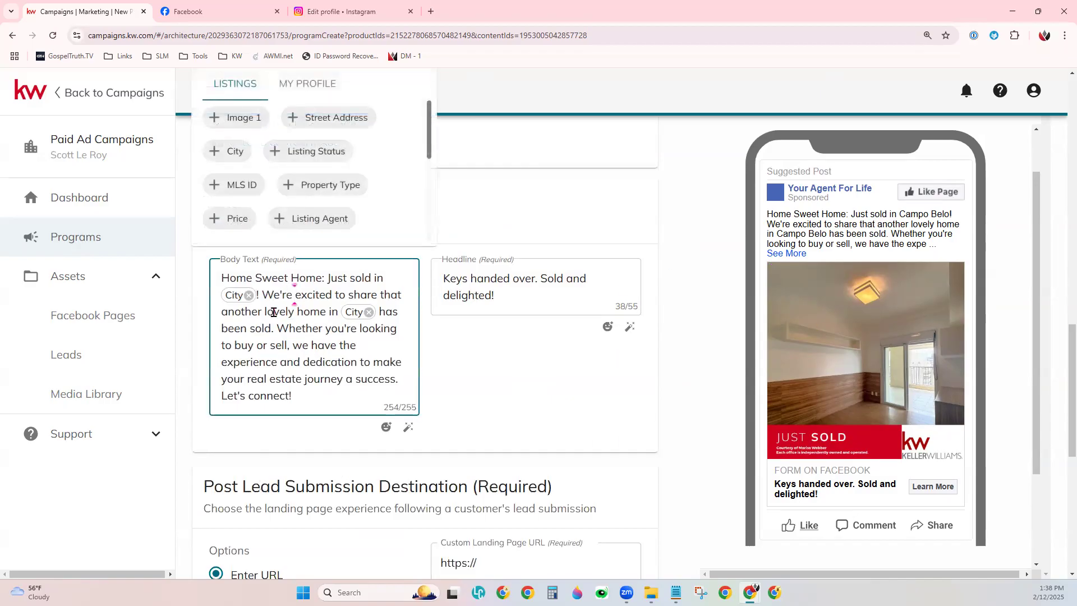
{"action": "left_click_drag", "start_coordinate": [296, 395], "coordinate": [283, 332]}
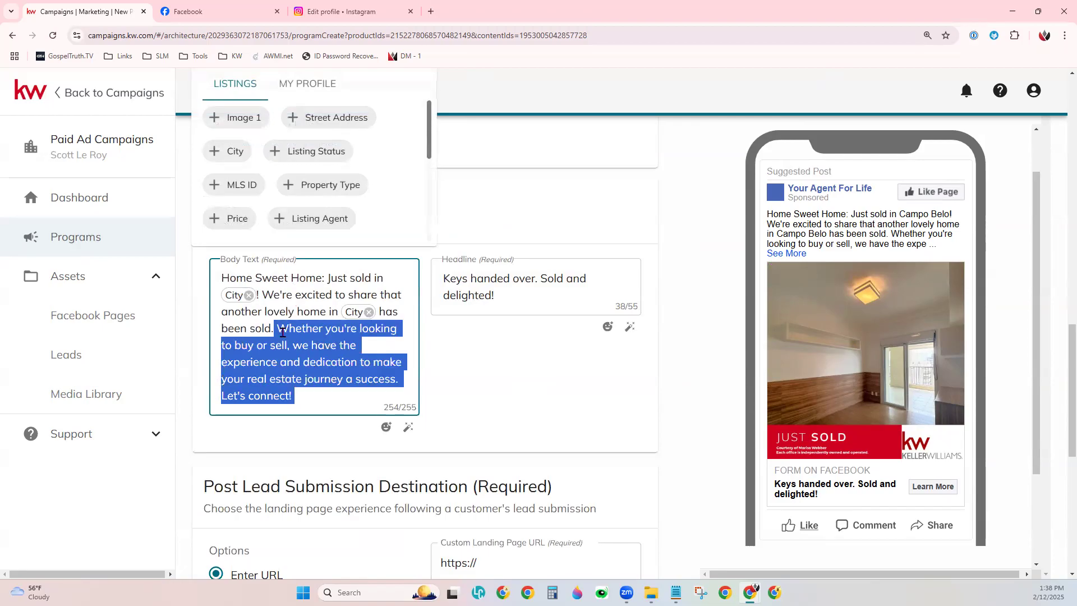
{"action": "key", "text": "BackSpace"}
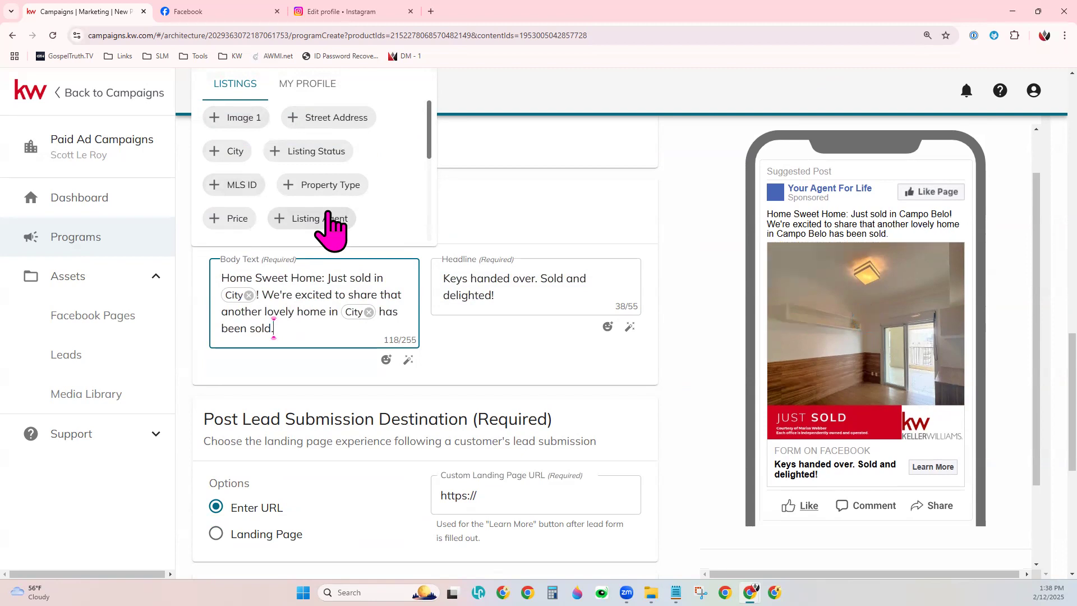
{"action": "left_click", "coordinate": [236, 222]}
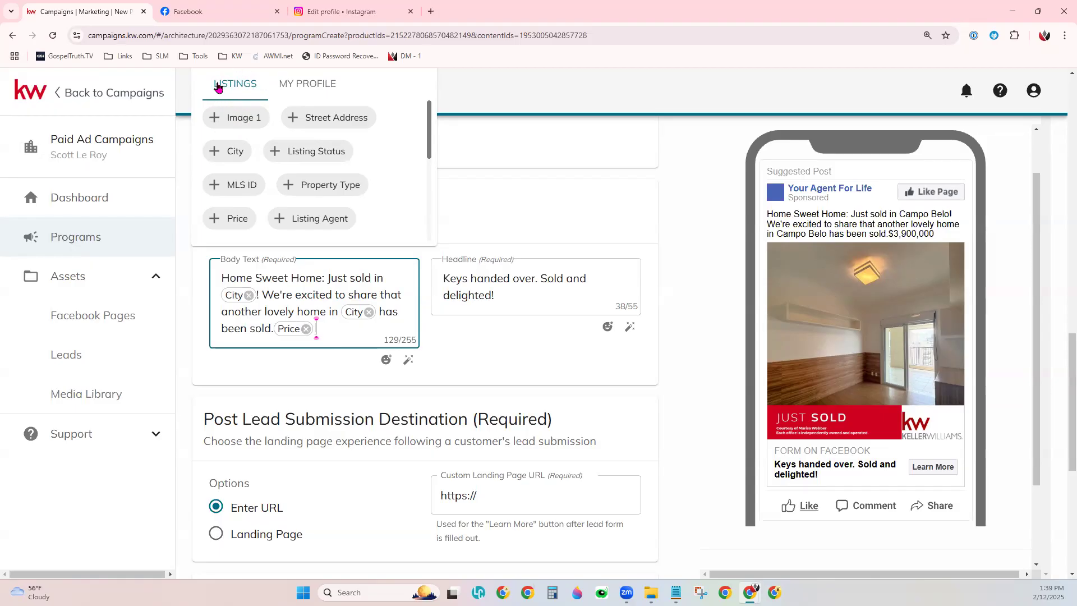
- Review the My Profile fields available for insertion into the ad's body text
{"action": "left_click", "coordinate": [311, 90]}
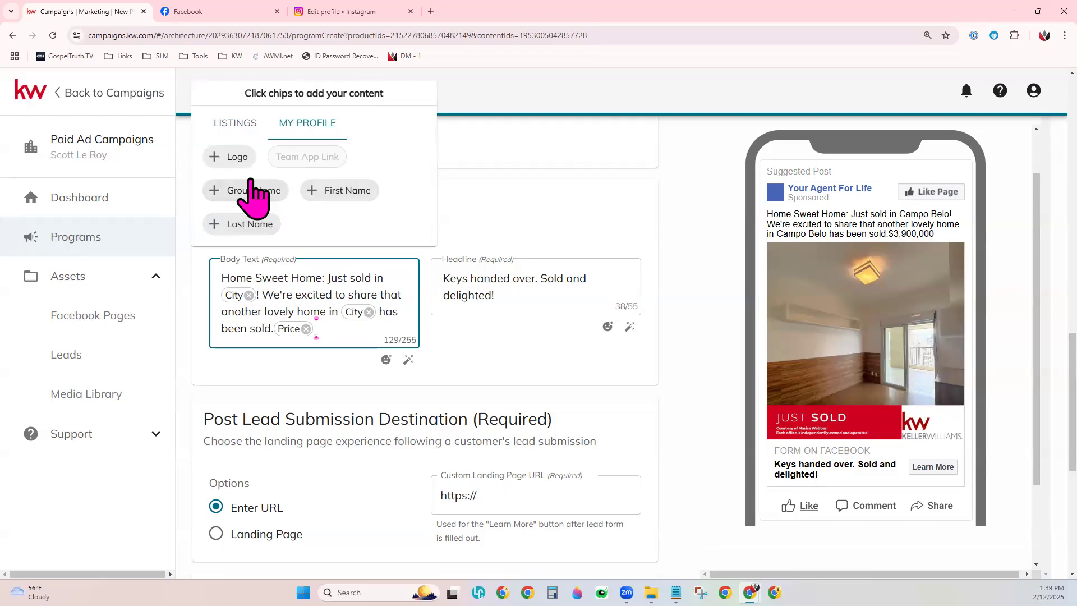
{"action": "scroll", "coordinate": [327, 202], "scroll_direction": "down", "scroll_amount": 3}
{"action": "scroll", "coordinate": [329, 216], "scroll_direction": "up", "scroll_amount": 3}
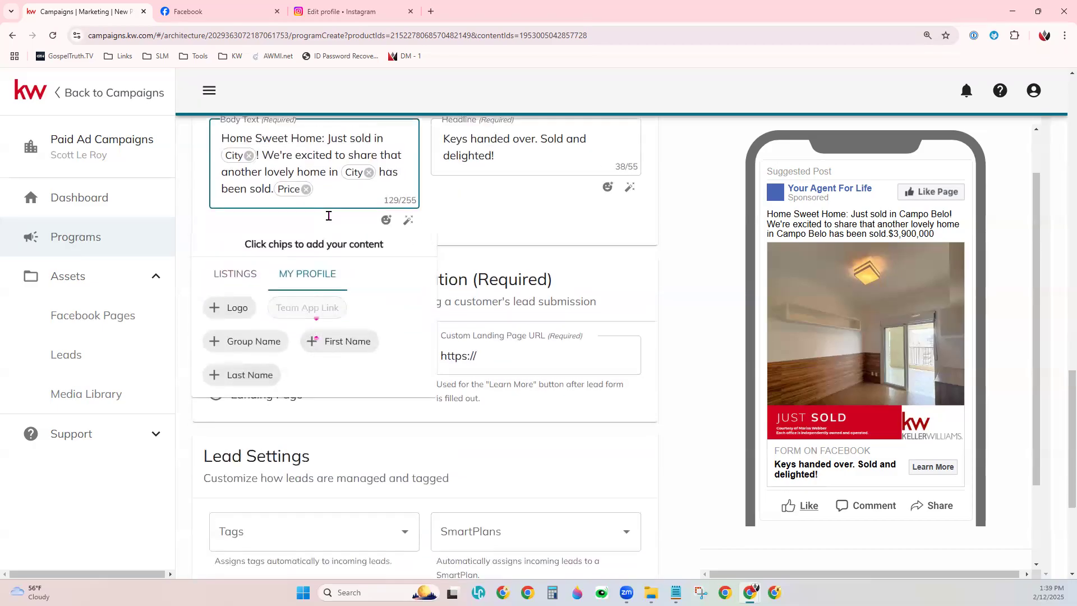
{"action": "left_click", "coordinate": [512, 348]}
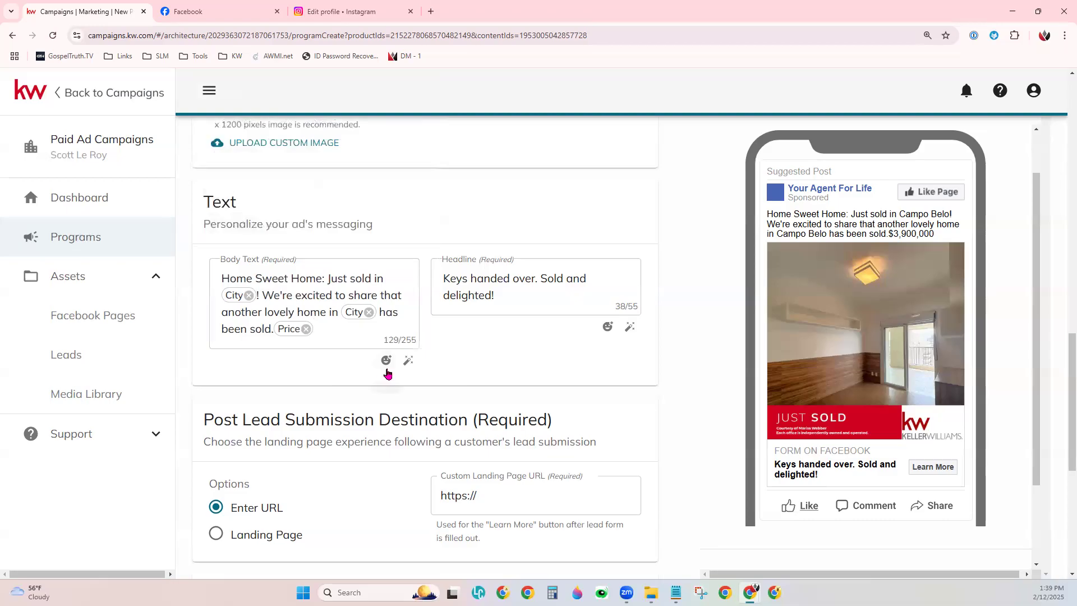
- Append a heart-eyes smiley emoji after the Price field in the body text
{"action": "left_click", "coordinate": [387, 360]}
{"action": "left_click", "coordinate": [472, 359]}
{"action": "left_click", "coordinate": [272, 374]}
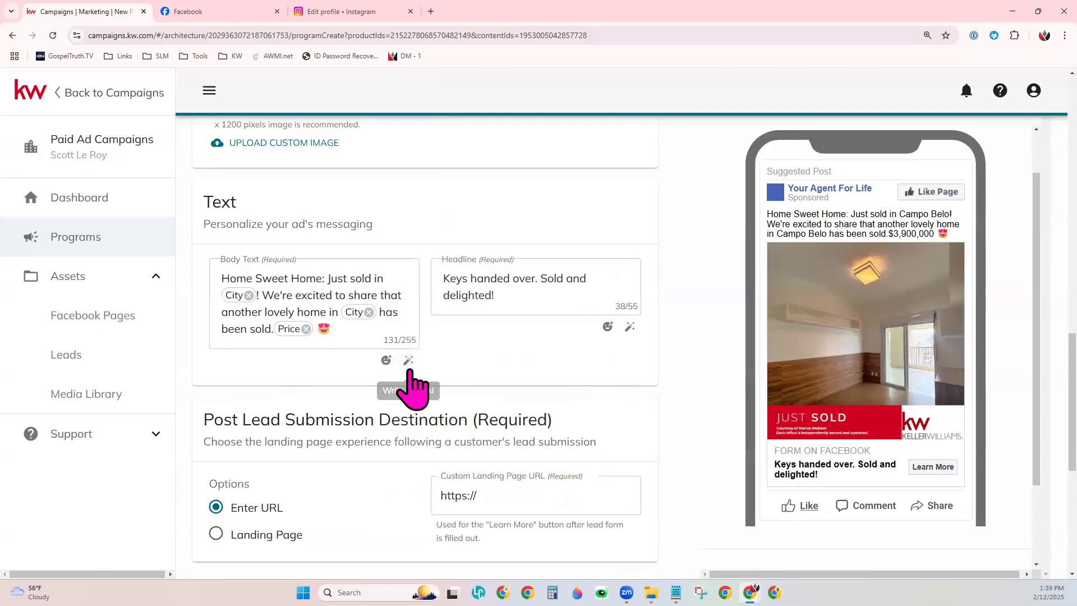
- Open Write with AI for the body text and try restyling the copy as Vibrant and as Artistic
{"action": "left_click", "coordinate": [409, 361]}
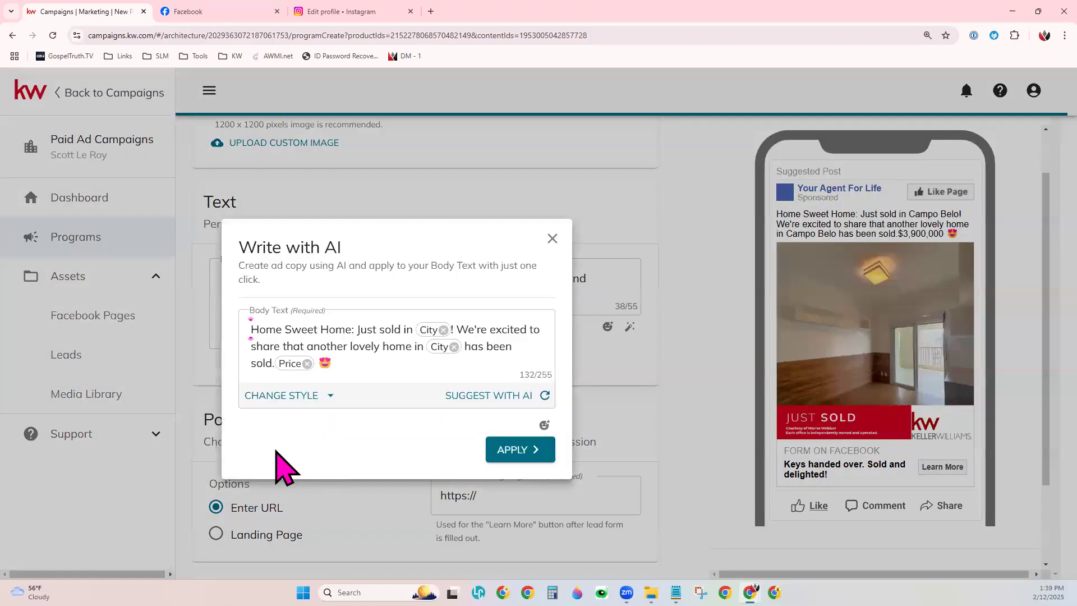
{"action": "left_click", "coordinate": [287, 396]}
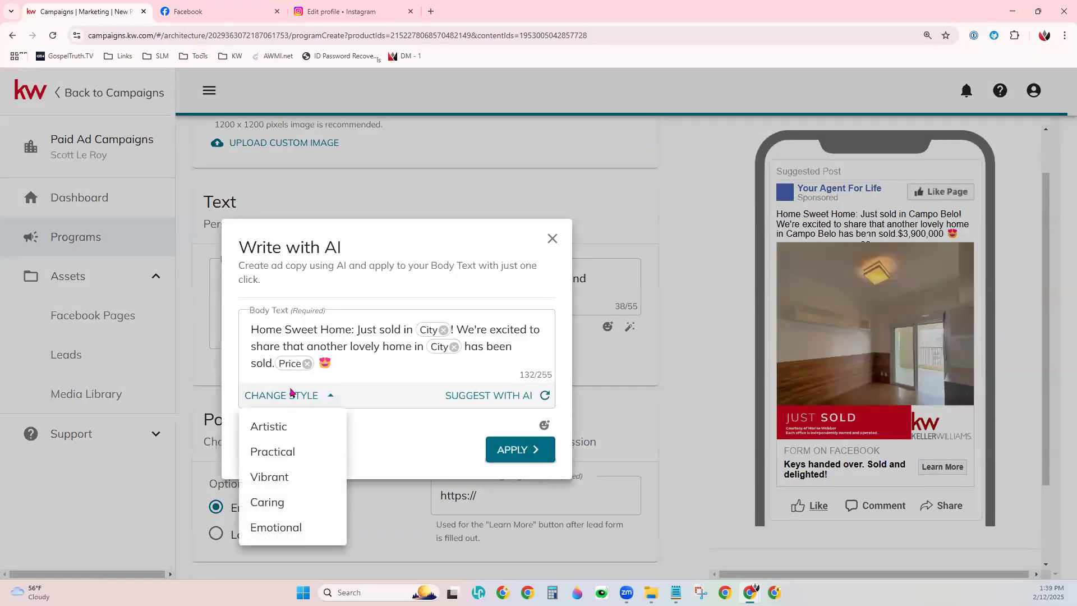
{"action": "left_click", "coordinate": [305, 476]}
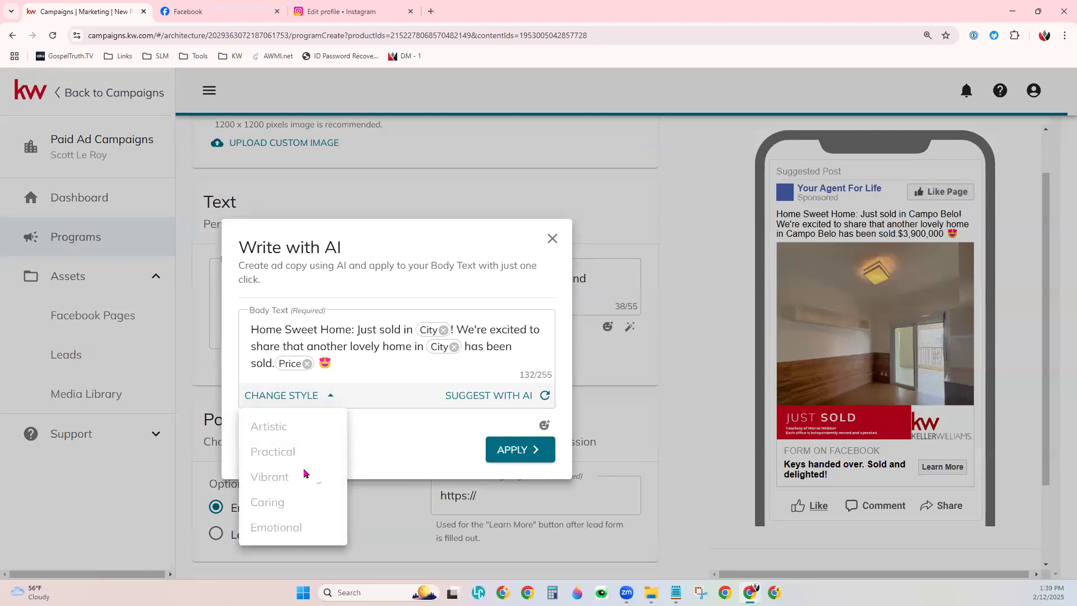
{"action": "left_click", "coordinate": [414, 457]}
{"action": "left_click", "coordinate": [306, 398]}
{"action": "left_click", "coordinate": [294, 428]}
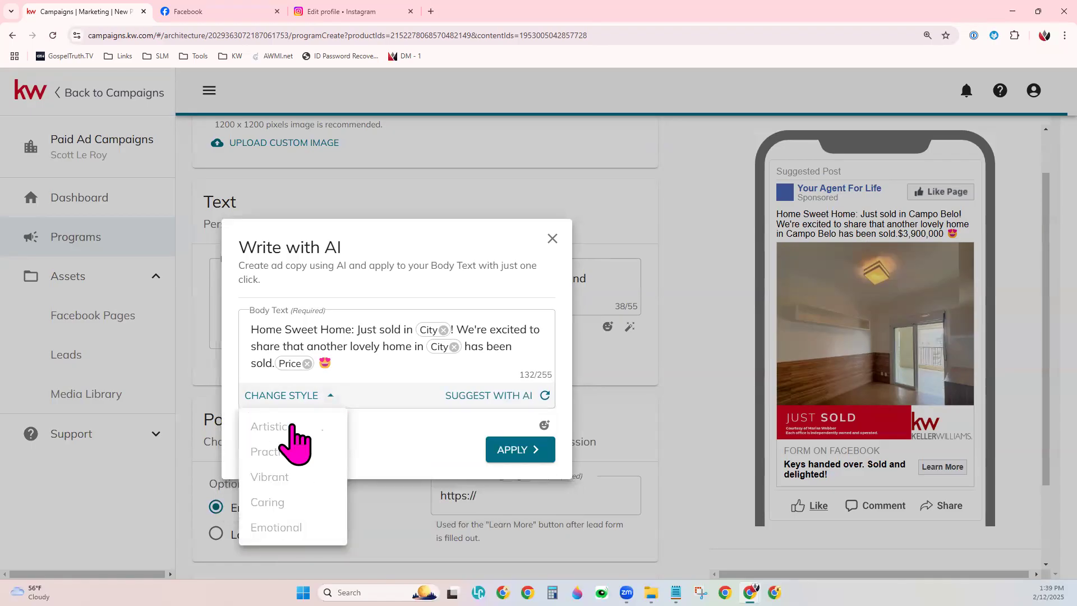
- Generate an AI-suggested body text for the listing and apply it to the ad
{"action": "left_click", "coordinate": [542, 407]}
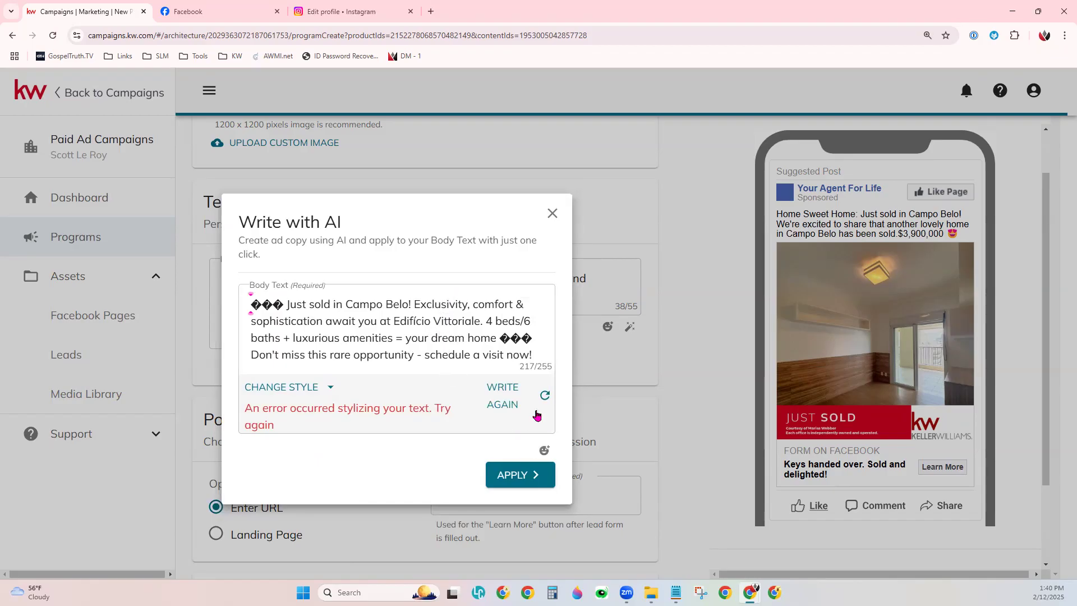
{"action": "left_click", "coordinate": [407, 325]}
{"action": "mouse_move", "coordinate": [386, 322]}
{"action": "left_mouse_down"}
{"action": "mouse_move", "coordinate": [447, 322]}
{"action": "mouse_move", "coordinate": [343, 339]}
{"action": "mouse_move", "coordinate": [380, 321]}
{"action": "left_mouse_up"}
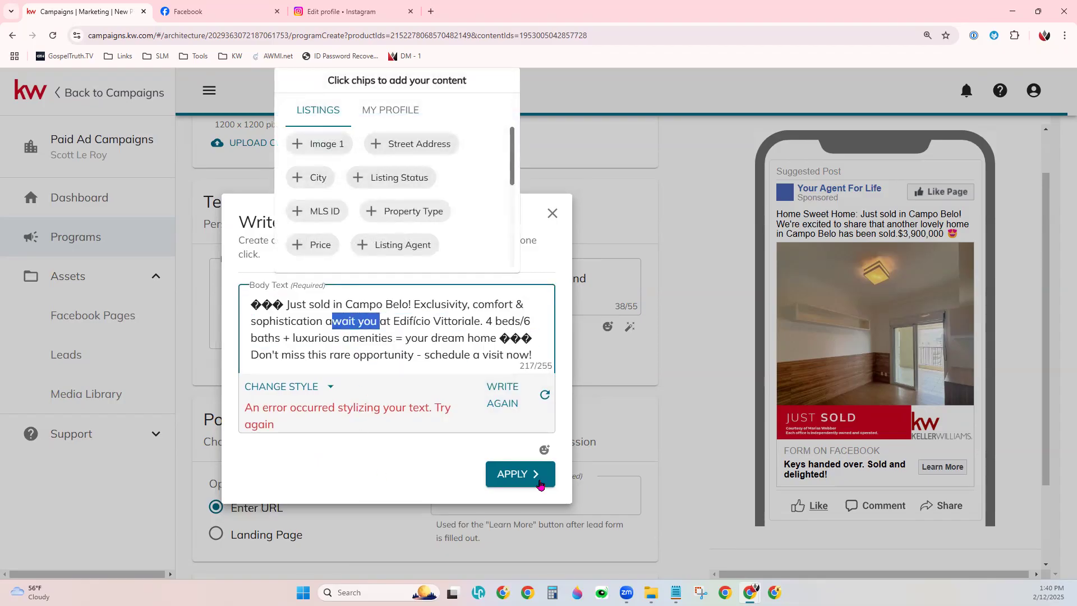
{"action": "left_click", "coordinate": [505, 482]}
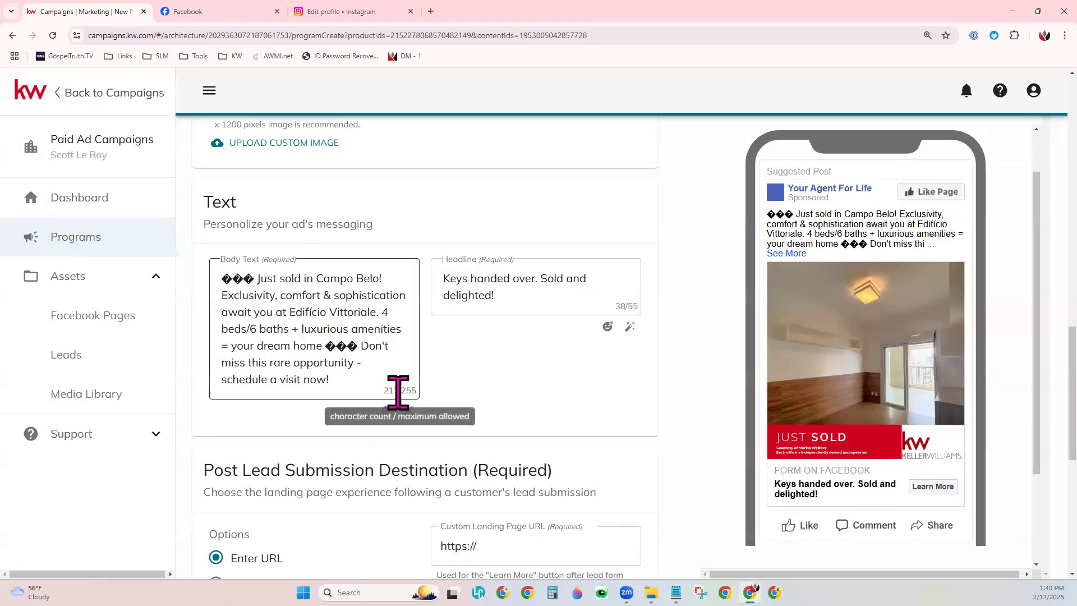
- Enter the agent's marketing website address as the custom landing page URL for the post-lead submission destination
{"action": "left_click", "coordinate": [378, 392]}
{"action": "left_click", "coordinate": [573, 428]}
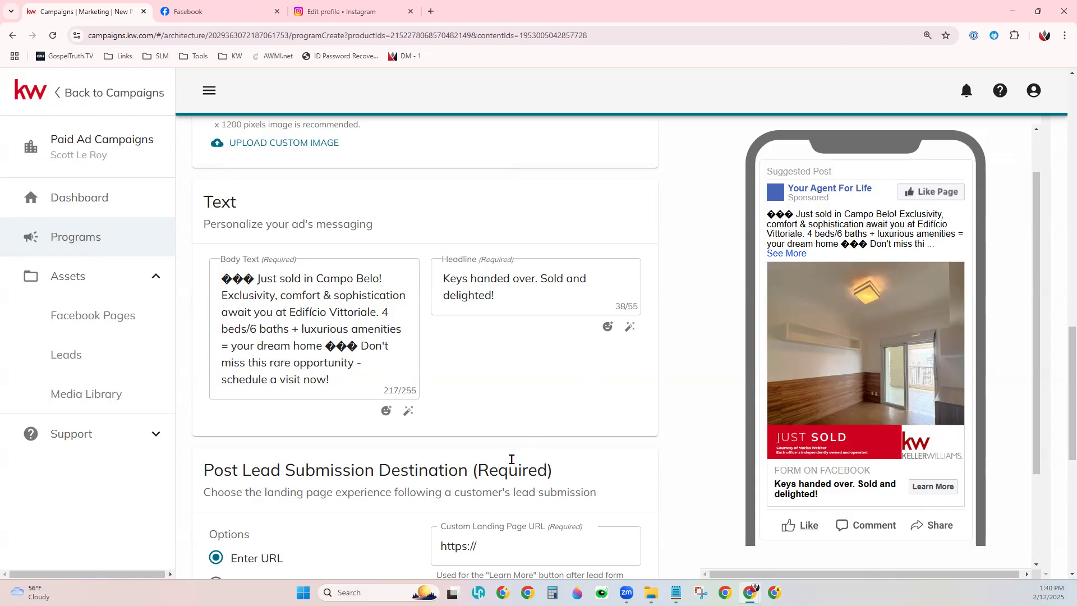
{"action": "scroll", "coordinate": [536, 446], "scroll_direction": "down", "scroll_amount": 3}
{"action": "scroll", "coordinate": [534, 444], "scroll_direction": "down", "scroll_amount": 3}
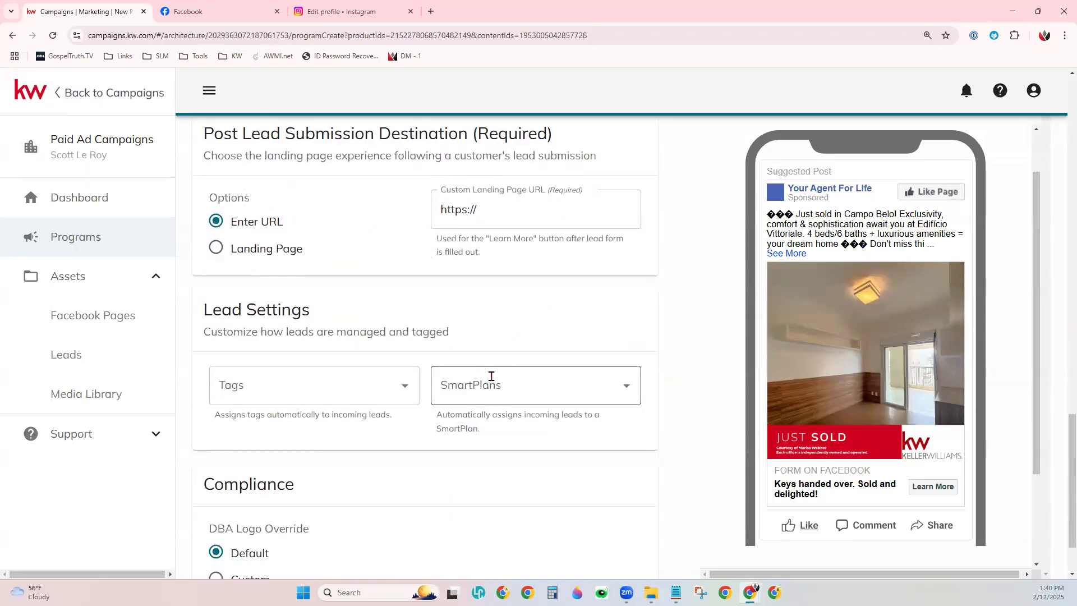
{"action": "scroll", "coordinate": [477, 367], "scroll_direction": "up", "scroll_amount": 1}
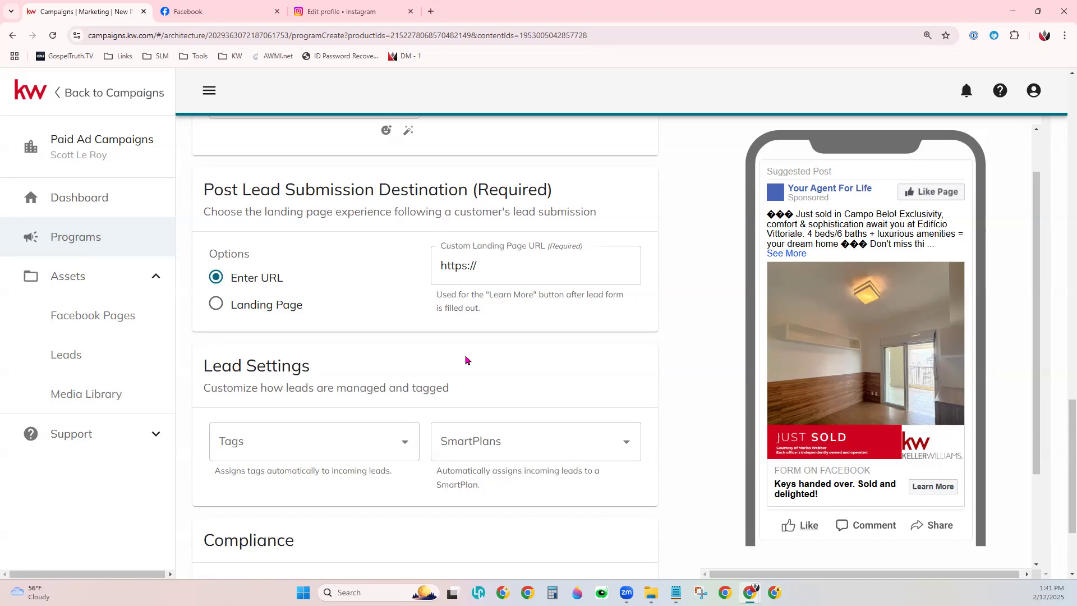
{"action": "left_click", "coordinate": [513, 269]}
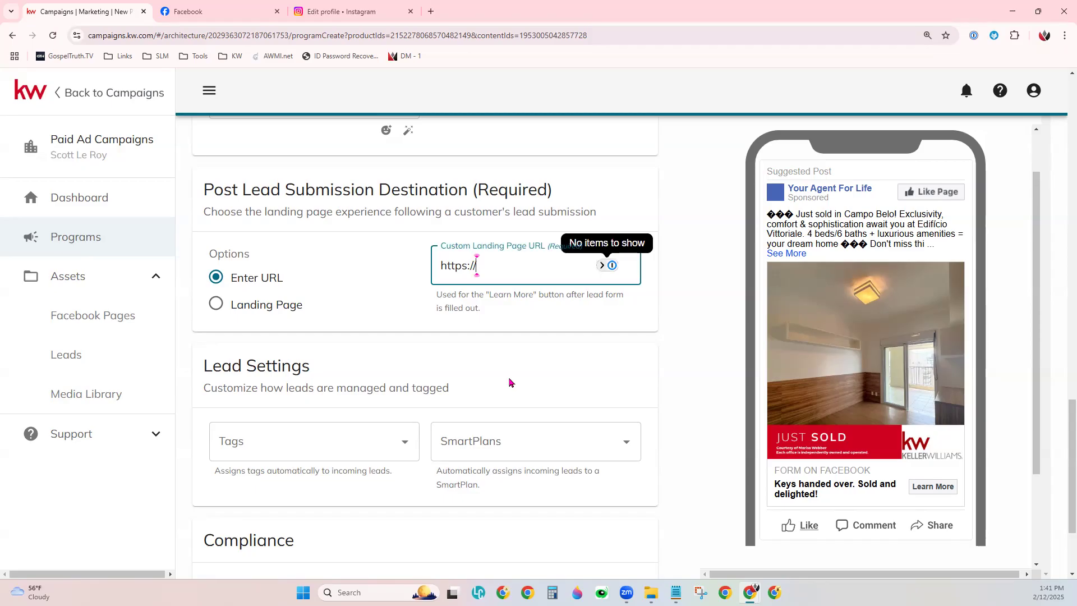
{"action": "type", "text": "scottleroyma"}
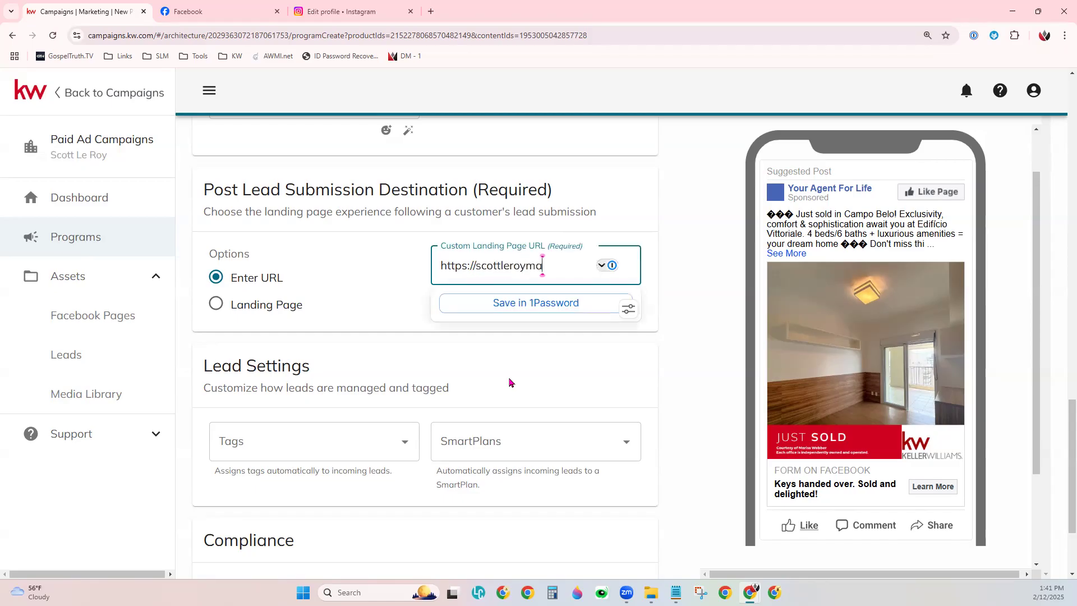
{"action": "type", "text": "rketing.com"}
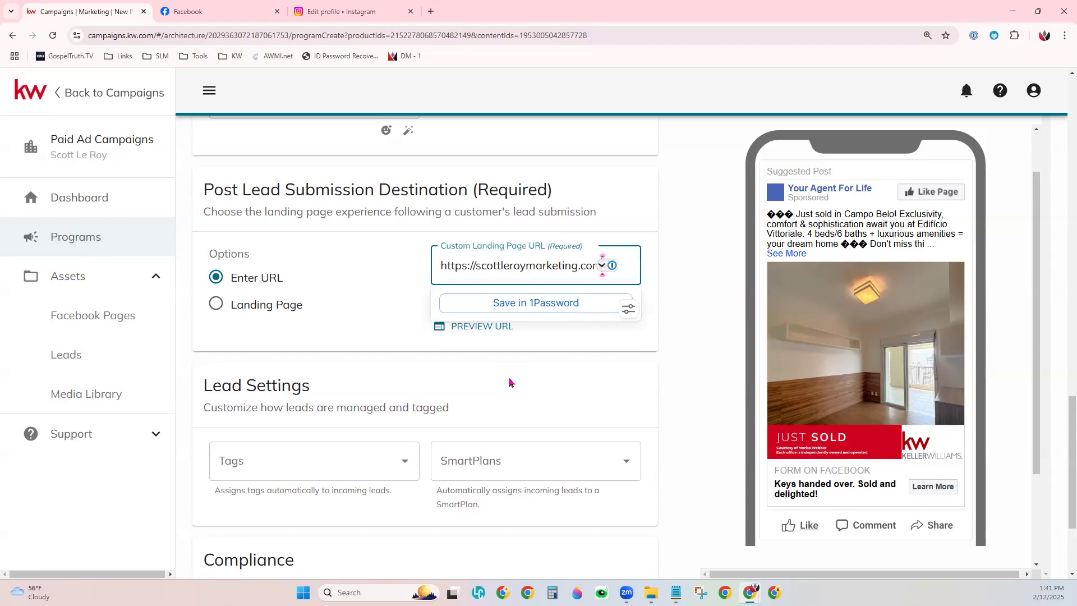
{"action": "left_click", "coordinate": [413, 329]}
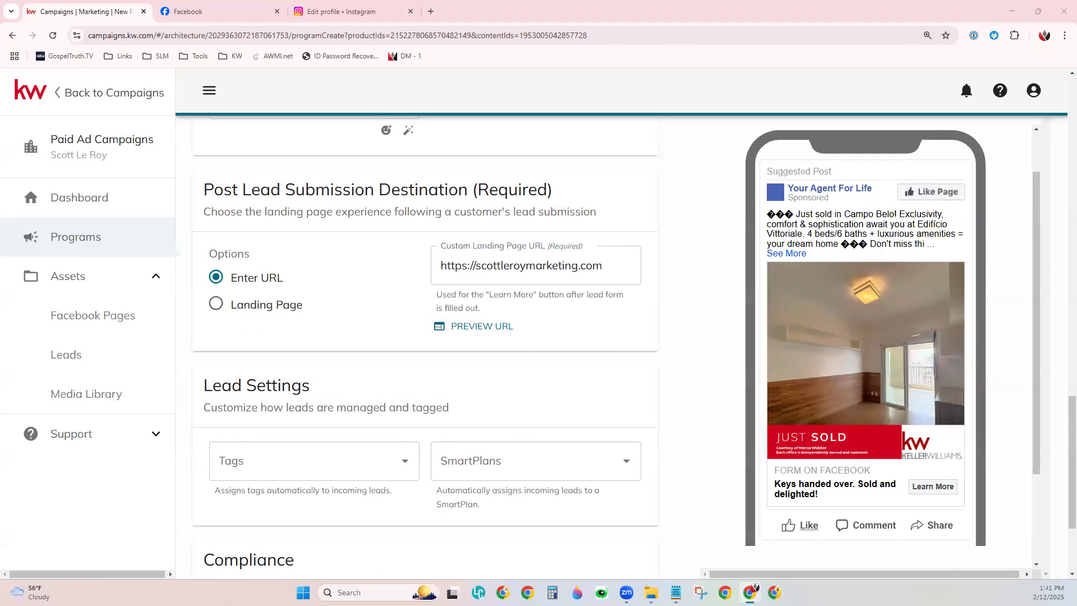
- Examine the landing pages offered by the Landing Page destination option and switch back to Enter URL
{"action": "left_click", "coordinate": [264, 306]}
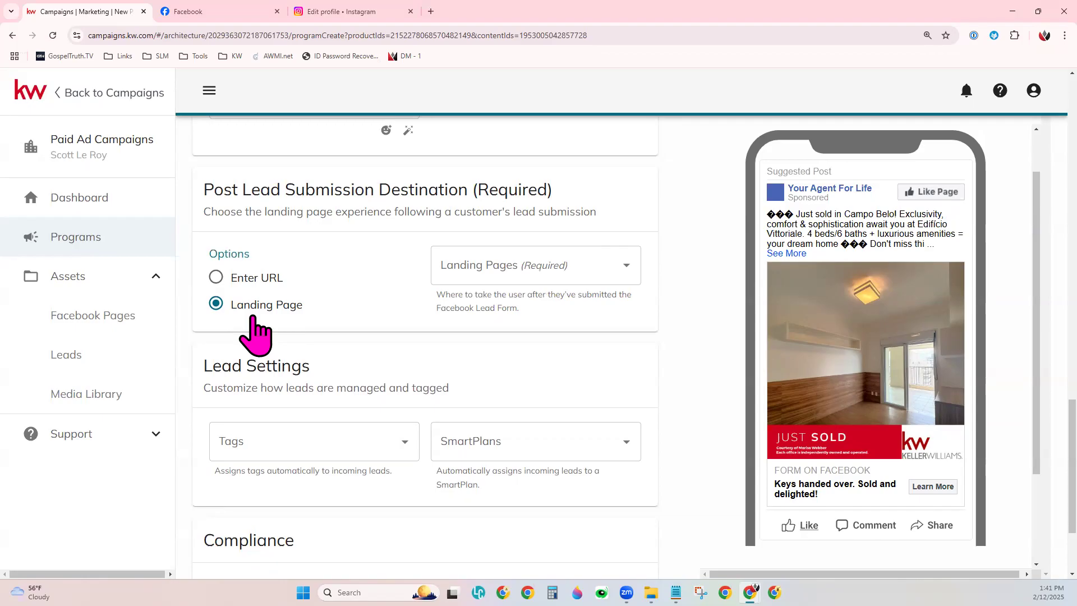
{"action": "left_click", "coordinate": [519, 276]}
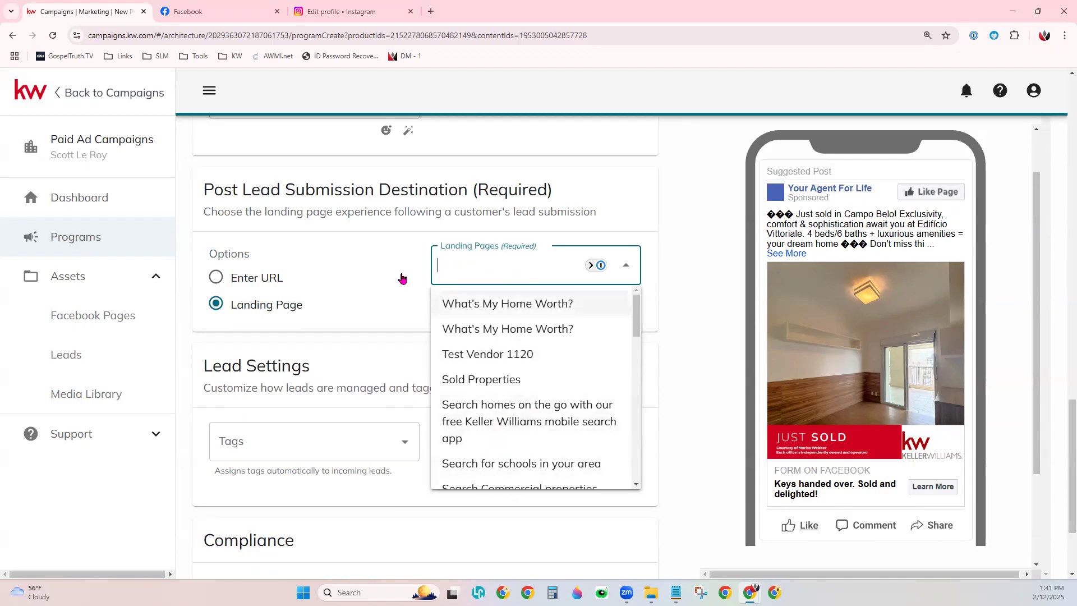
{"action": "left_click", "coordinate": [249, 280]}
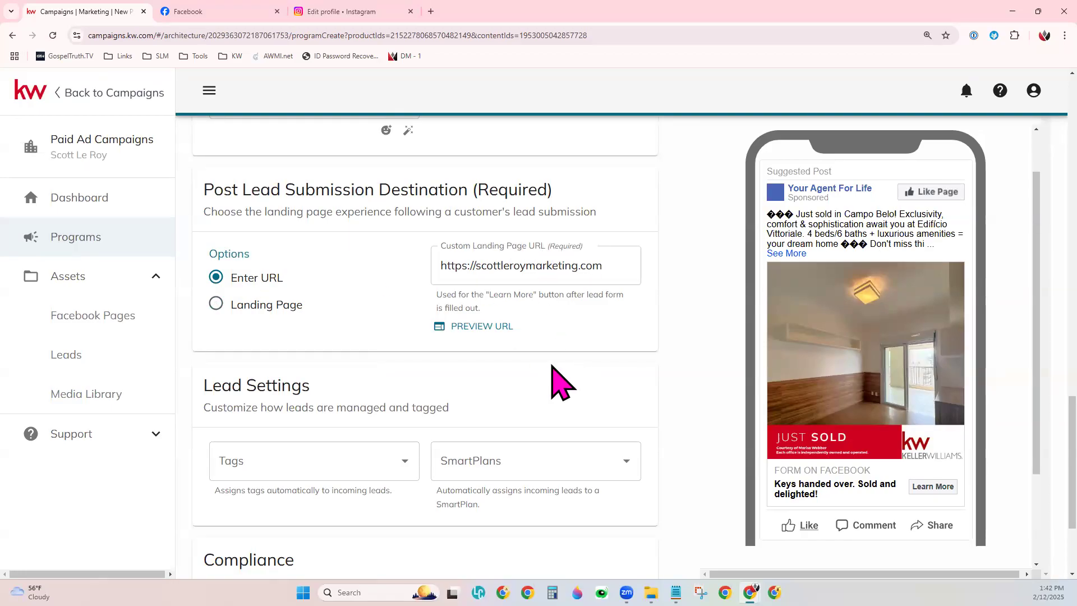
- Assign the Warm tag to incoming leads and review the available SmartPlans without choosing one
{"action": "scroll", "coordinate": [558, 375], "scroll_direction": "down", "scroll_amount": 3}
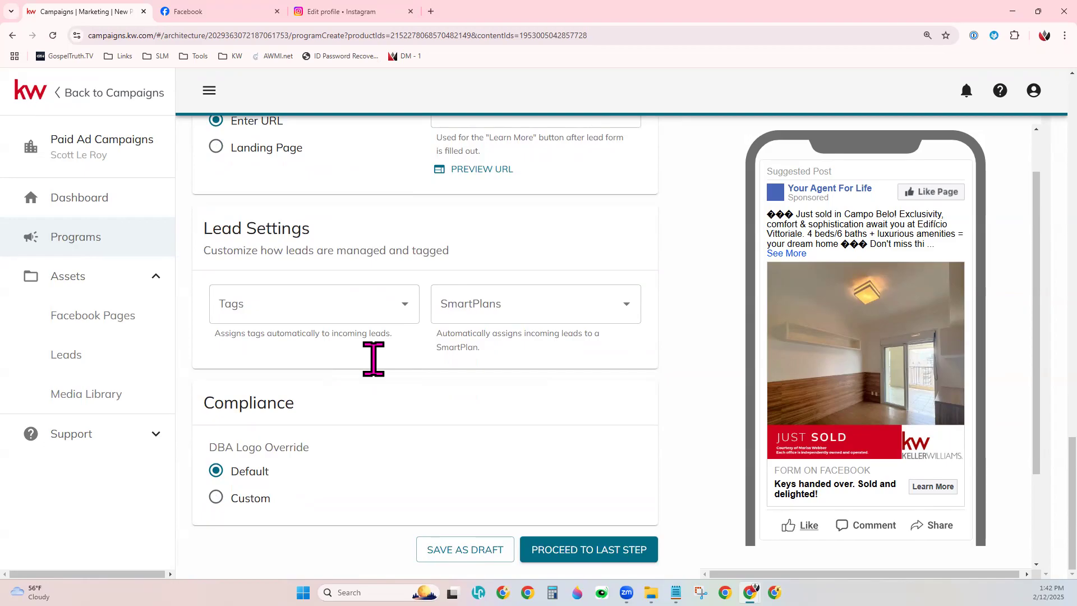
{"action": "left_click", "coordinate": [363, 319]}
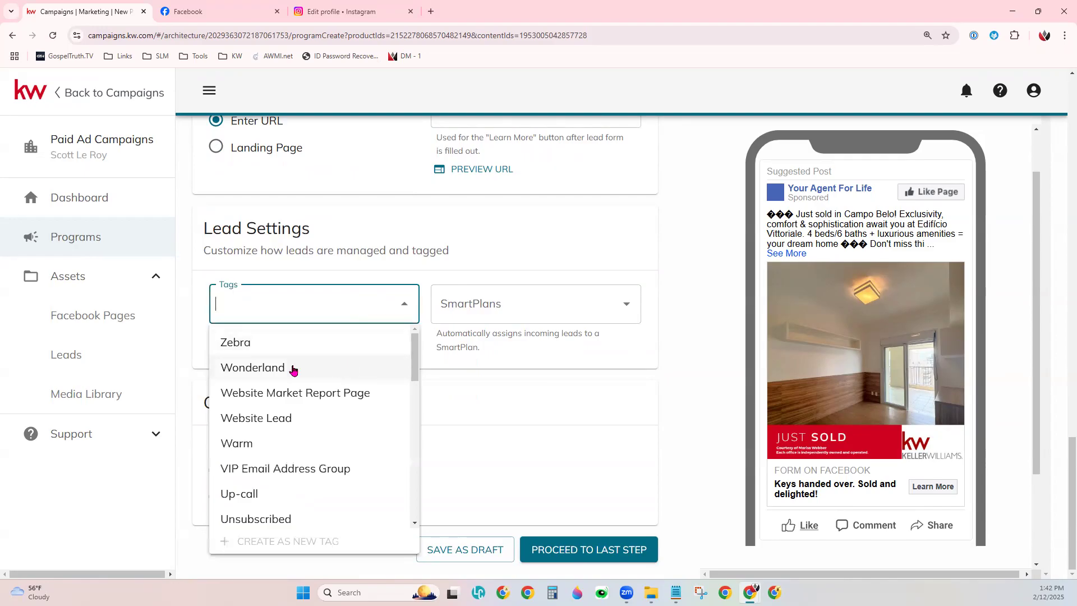
{"action": "left_click", "coordinate": [272, 443]}
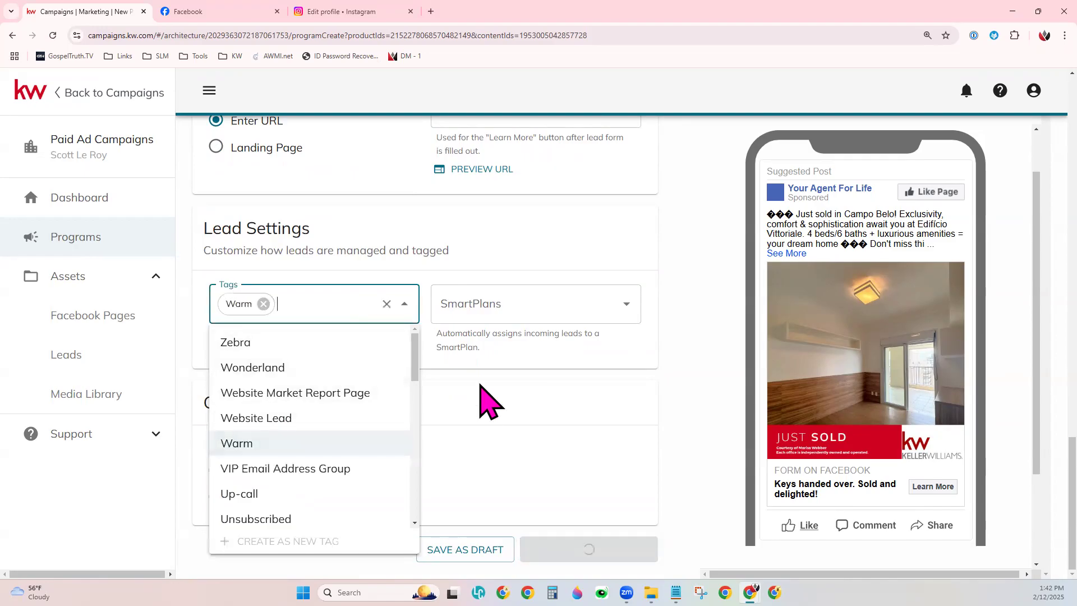
{"action": "left_click", "coordinate": [481, 403]}
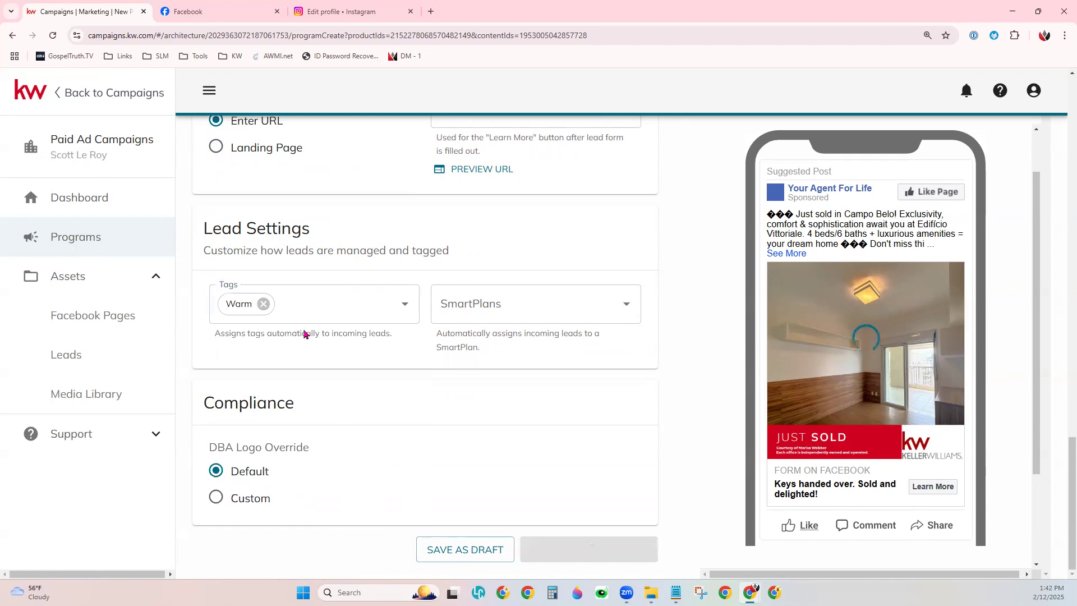
{"action": "left_click", "coordinate": [488, 312]}
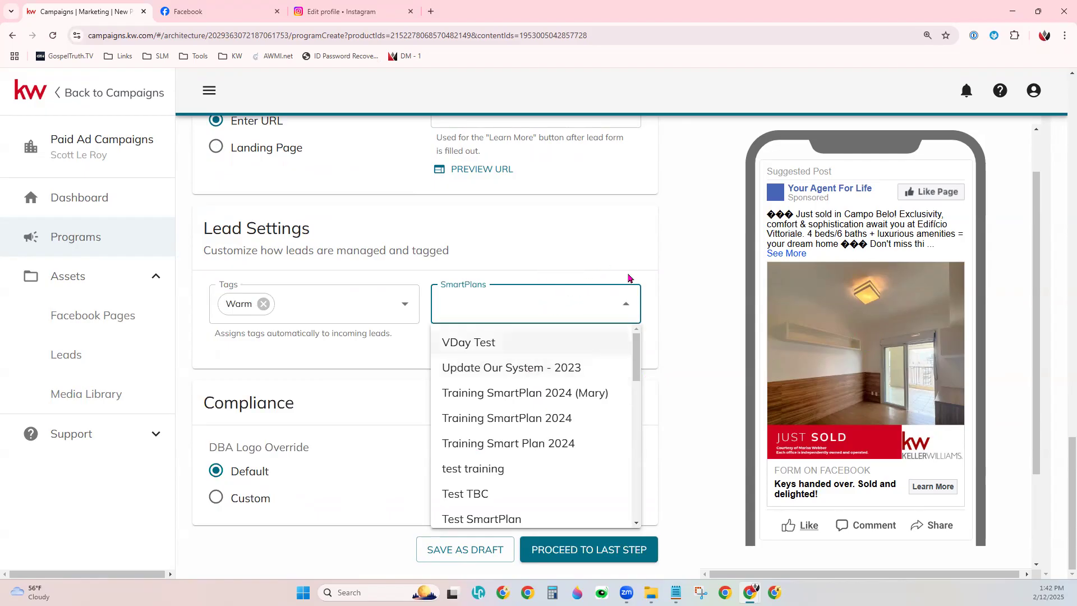
{"action": "left_click", "coordinate": [644, 261]}
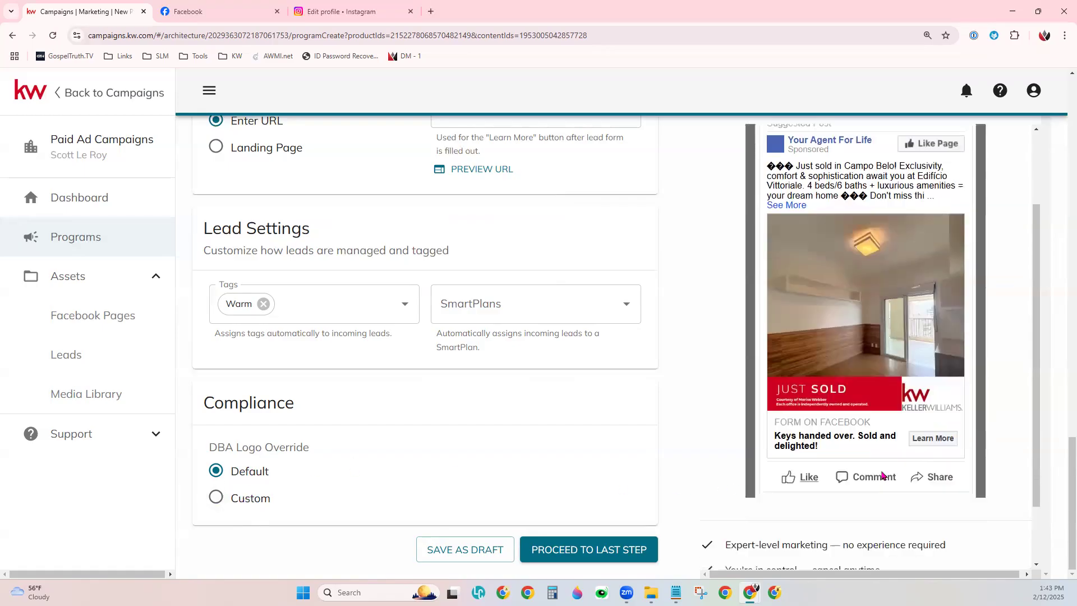
- Replace the Just Sold creative with the just-listed version headlined "4 bed / 6 bath" and proceed to the last step
{"action": "scroll", "coordinate": [884, 477], "scroll_direction": "down", "scroll_amount": 1}
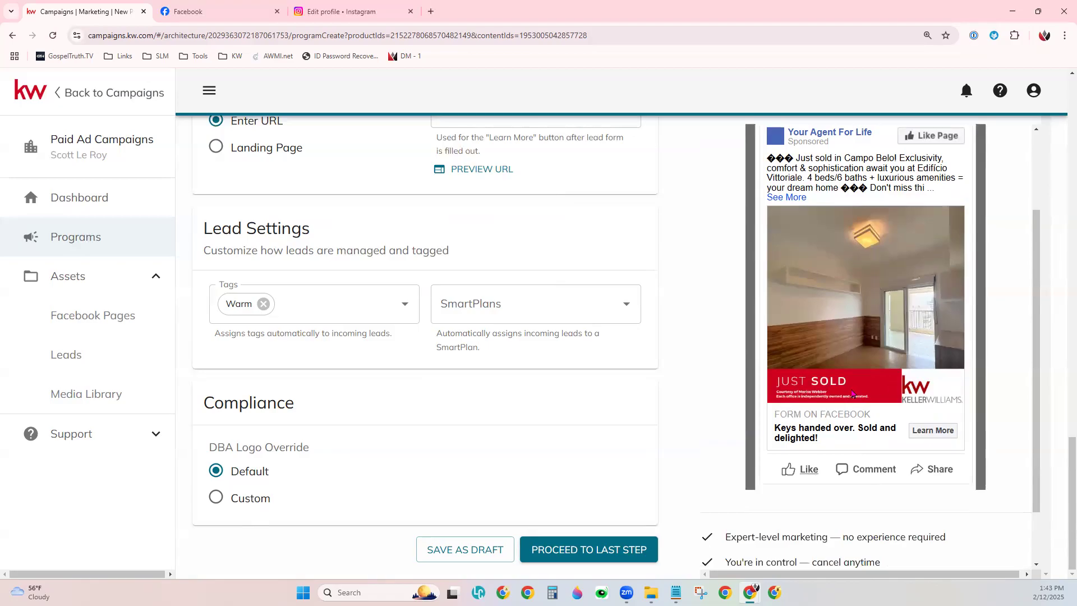
{"action": "scroll", "coordinate": [598, 285], "scroll_direction": "up", "scroll_amount": 2}
{"action": "scroll", "coordinate": [596, 297], "scroll_direction": "up", "scroll_amount": 8}
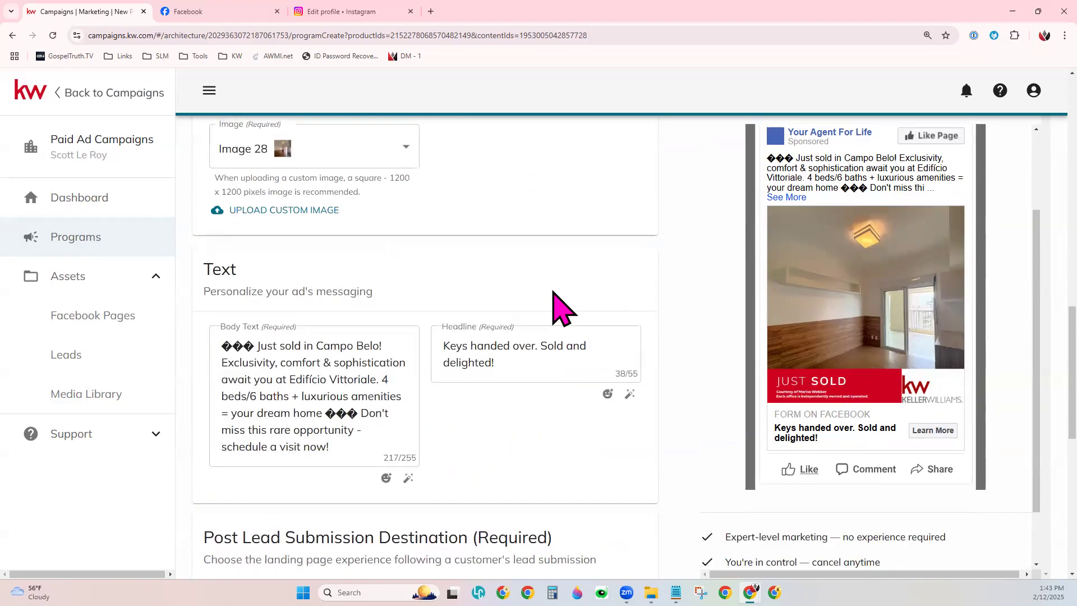
{"action": "left_click", "coordinate": [438, 321]}
{"action": "scroll", "coordinate": [664, 418], "scroll_direction": "down", "scroll_amount": 5}
{"action": "scroll", "coordinate": [633, 403], "scroll_direction": "down", "scroll_amount": 7}
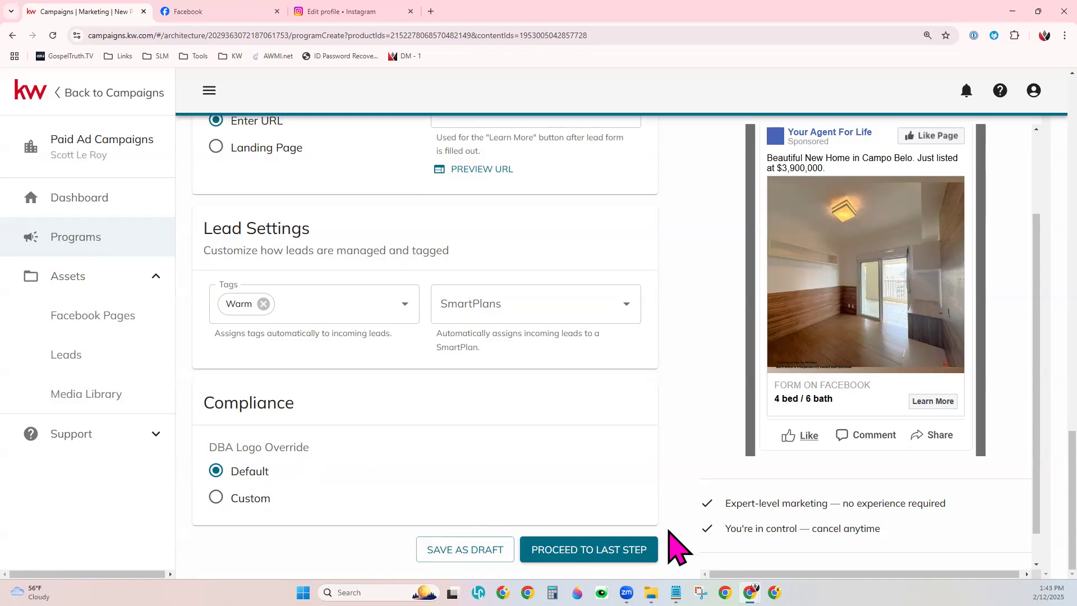
{"action": "left_click", "coordinate": [606, 550]}
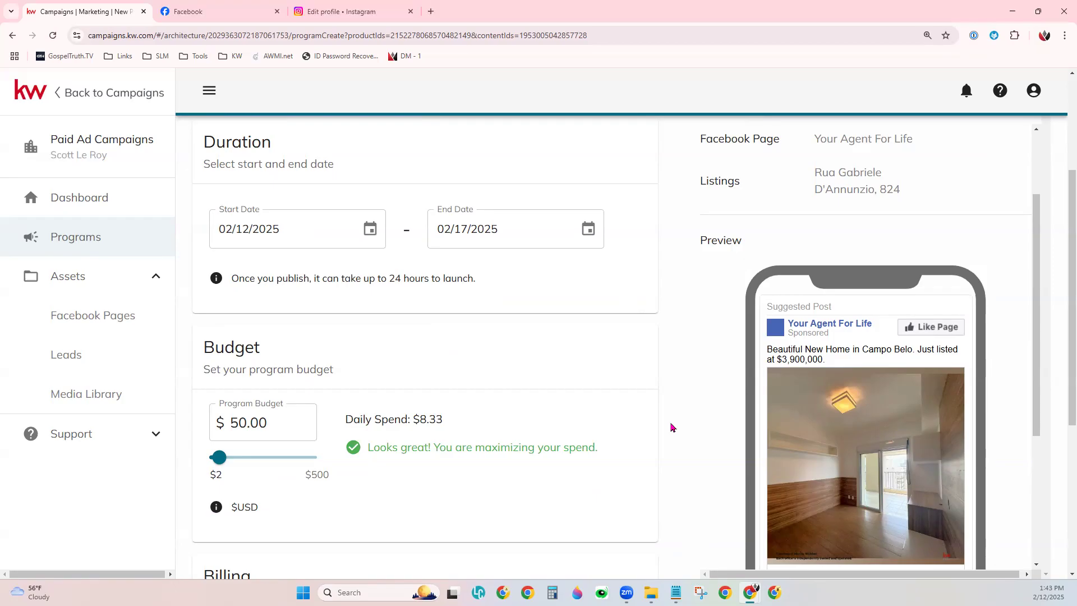
- Review the program's duration, try a $60 program budget and settle on $30
{"action": "scroll", "coordinate": [673, 428], "scroll_direction": "up", "scroll_amount": 1}
{"action": "scroll", "coordinate": [674, 428], "scroll_direction": "up", "scroll_amount": 2}
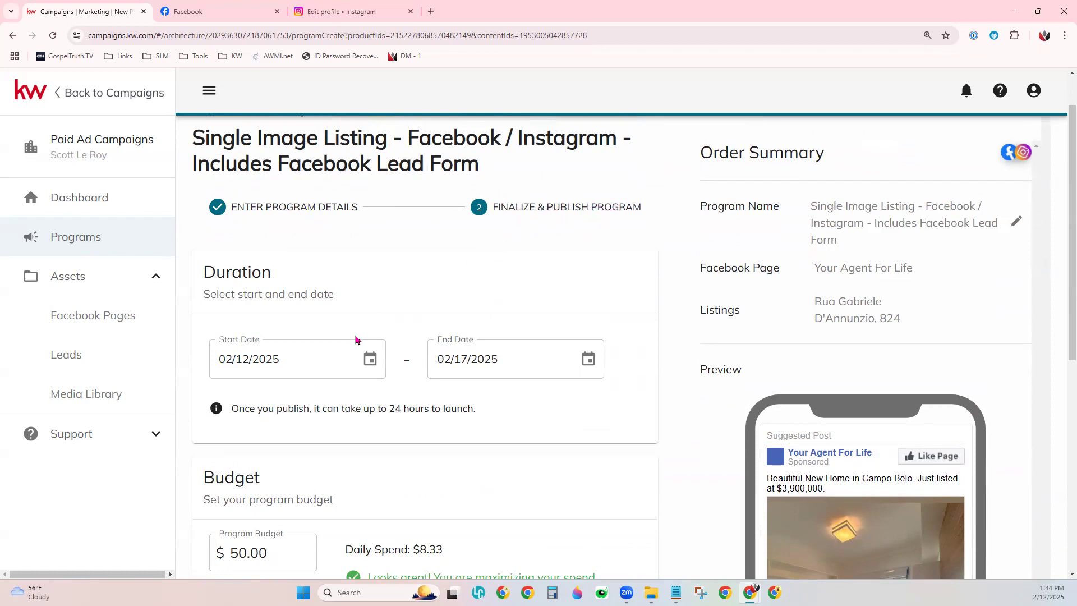
{"action": "scroll", "coordinate": [347, 314], "scroll_direction": "down", "scroll_amount": 2}
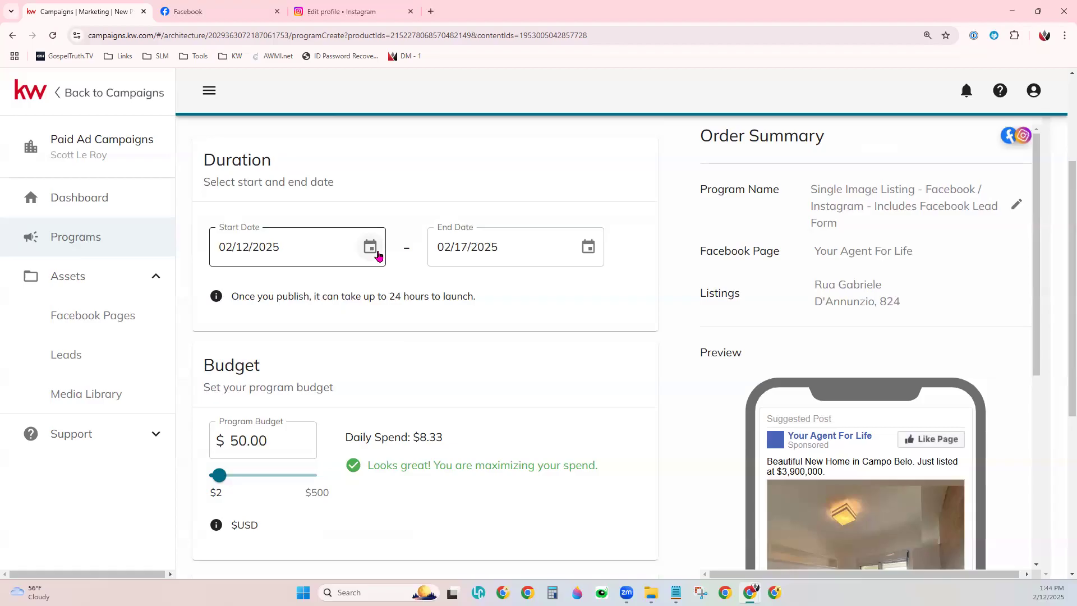
{"action": "scroll", "coordinate": [379, 256], "scroll_direction": "down", "scroll_amount": 2}
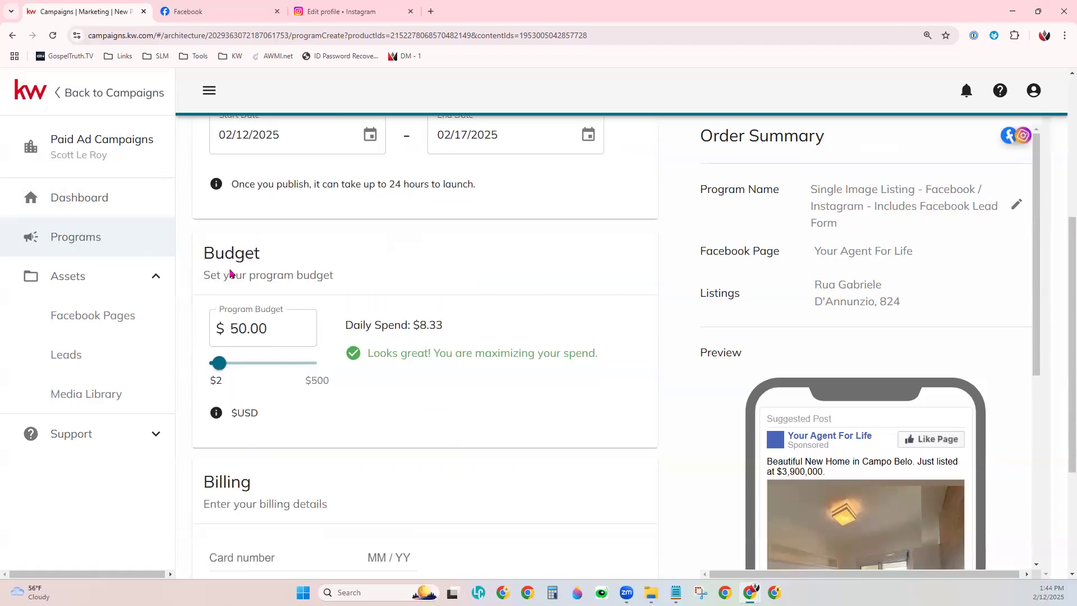
{"action": "mouse_move", "coordinate": [218, 368]}
{"action": "left_mouse_down"}
{"action": "mouse_move", "coordinate": [243, 368]}
{"action": "mouse_move", "coordinate": [223, 366]}
{"action": "left_mouse_up"}
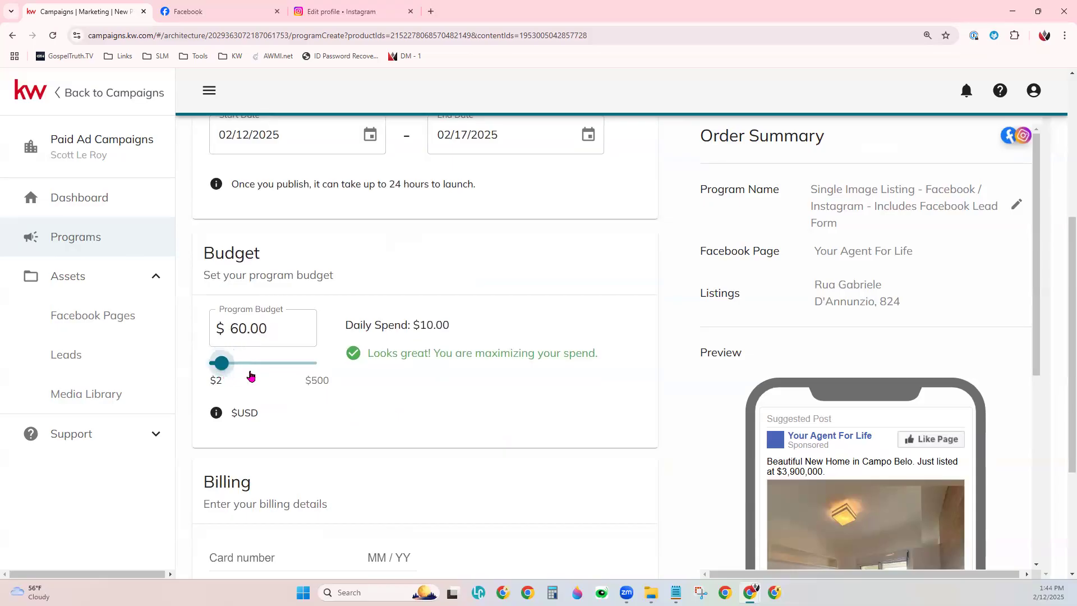
{"action": "scroll", "coordinate": [432, 407], "scroll_direction": "up", "scroll_amount": 1}
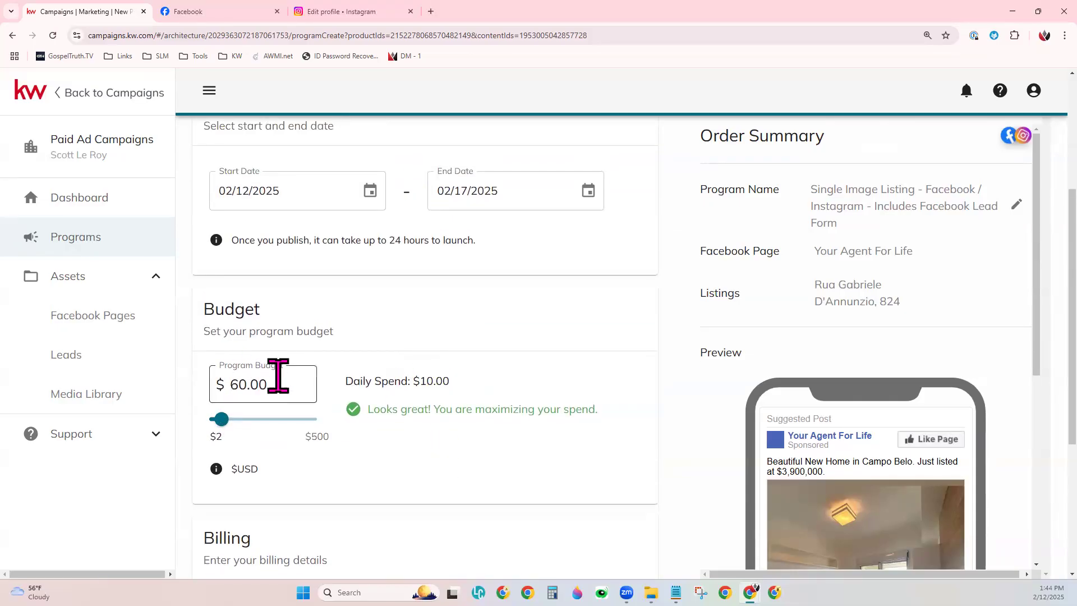
{"action": "left_click_drag", "start_coordinate": [223, 419], "coordinate": [215, 428]}
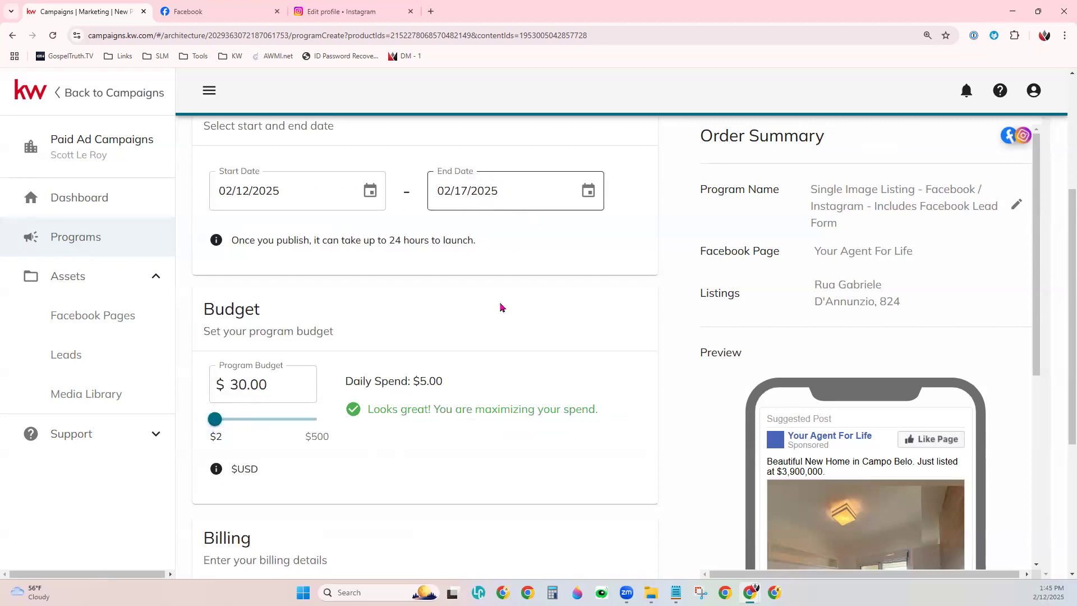
{"action": "left_click", "coordinate": [259, 385]}
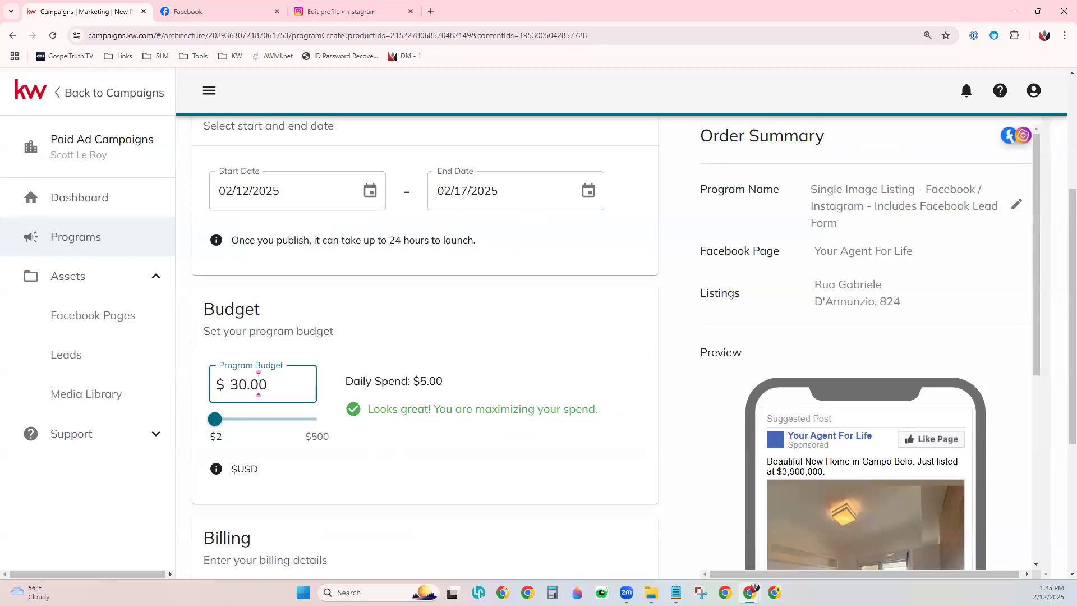
{"action": "left_click", "coordinate": [405, 472]}
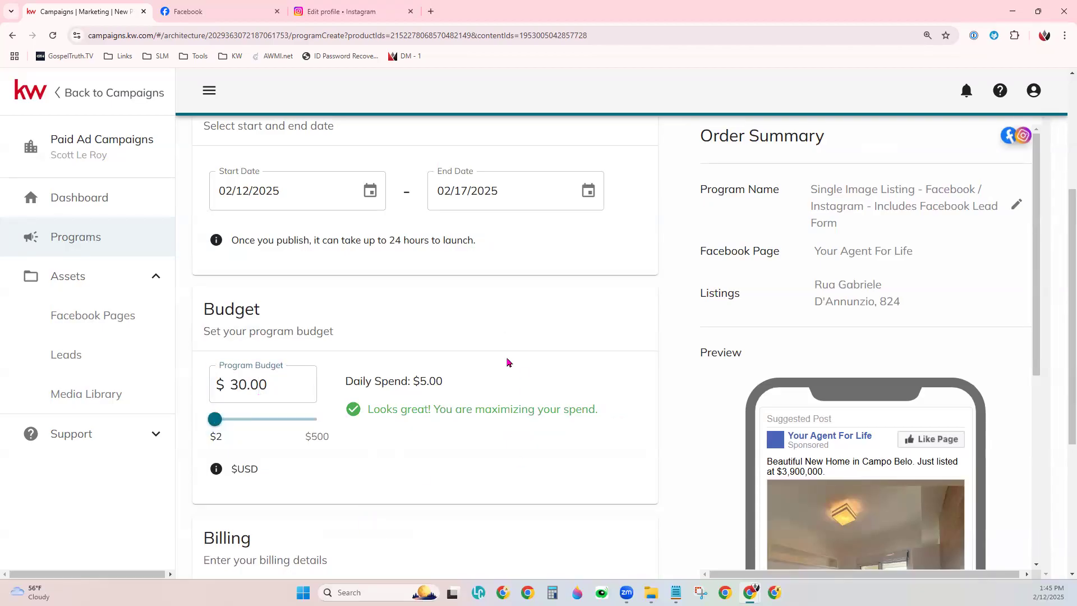
- Save the ad program as a draft and return to the Paid Ads page in Campaigns
{"action": "scroll", "coordinate": [501, 369], "scroll_direction": "down", "scroll_amount": 4}
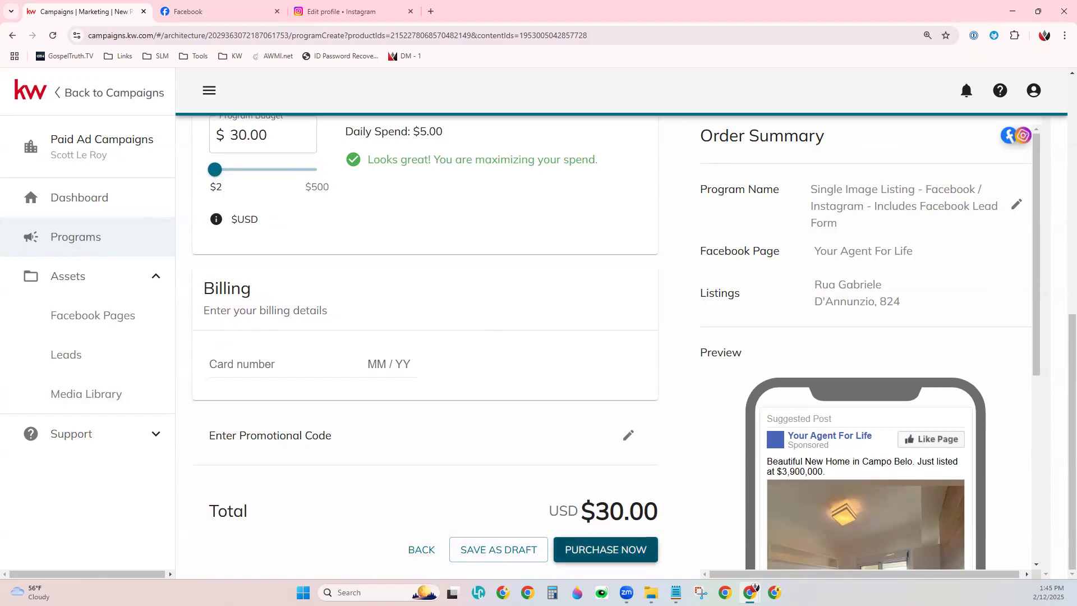
{"action": "left_click", "coordinate": [485, 562]}
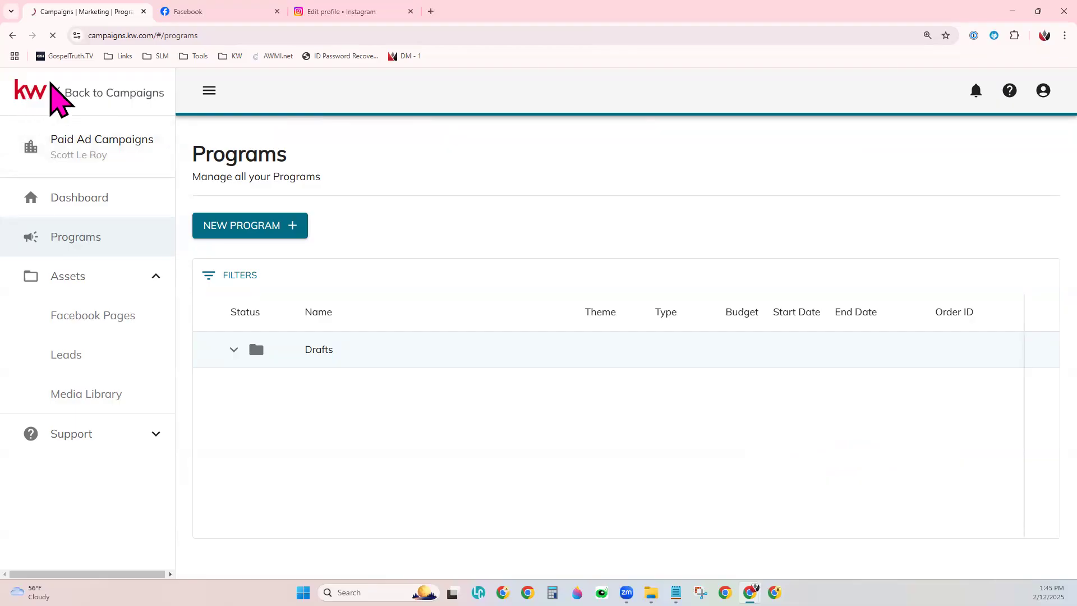
{"action": "left_click", "coordinate": [58, 94]}
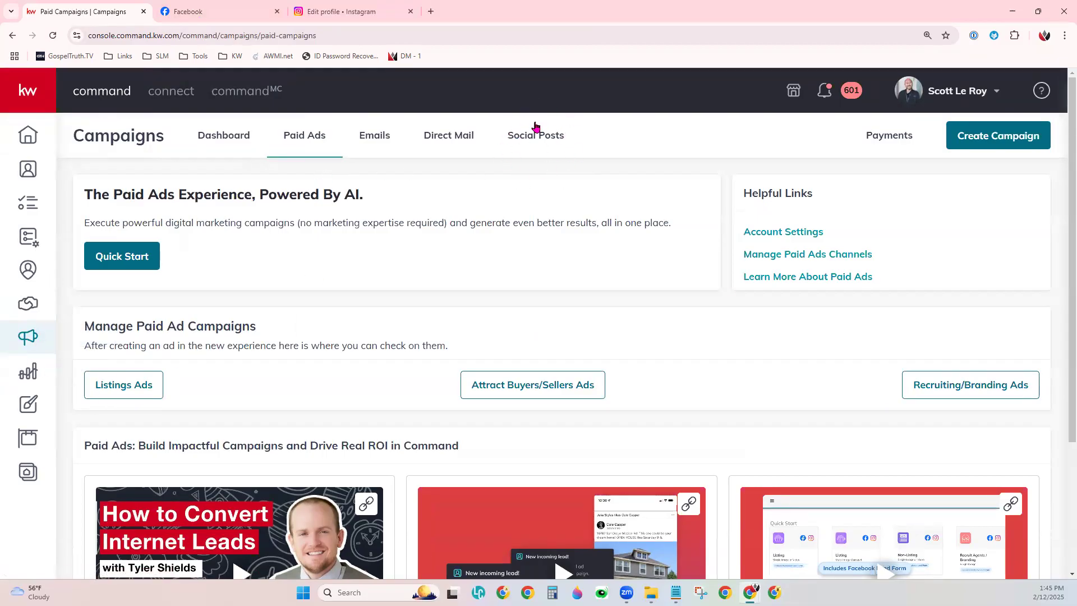
- Open the Social Posts section and switch its calendar from week to month view
{"action": "left_click", "coordinate": [558, 142]}
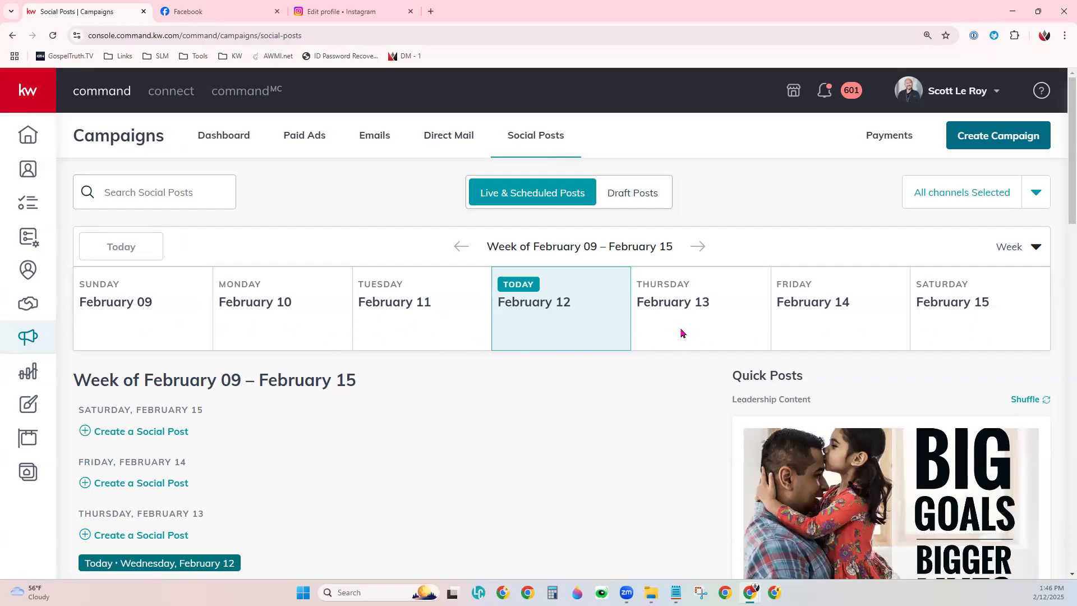
{"action": "left_click", "coordinate": [1013, 252]}
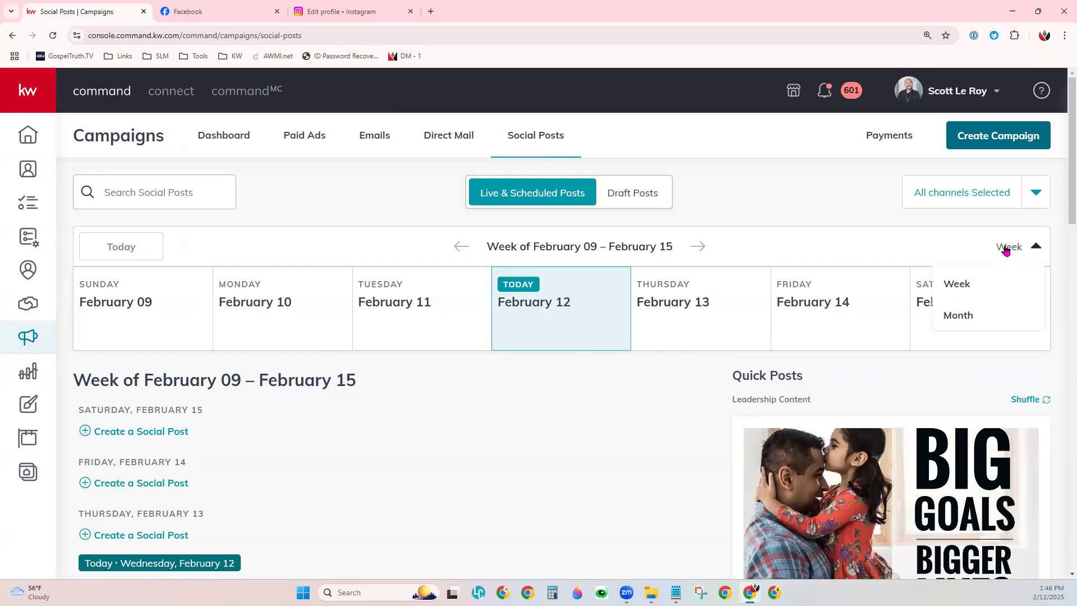
{"action": "left_click", "coordinate": [975, 325]}
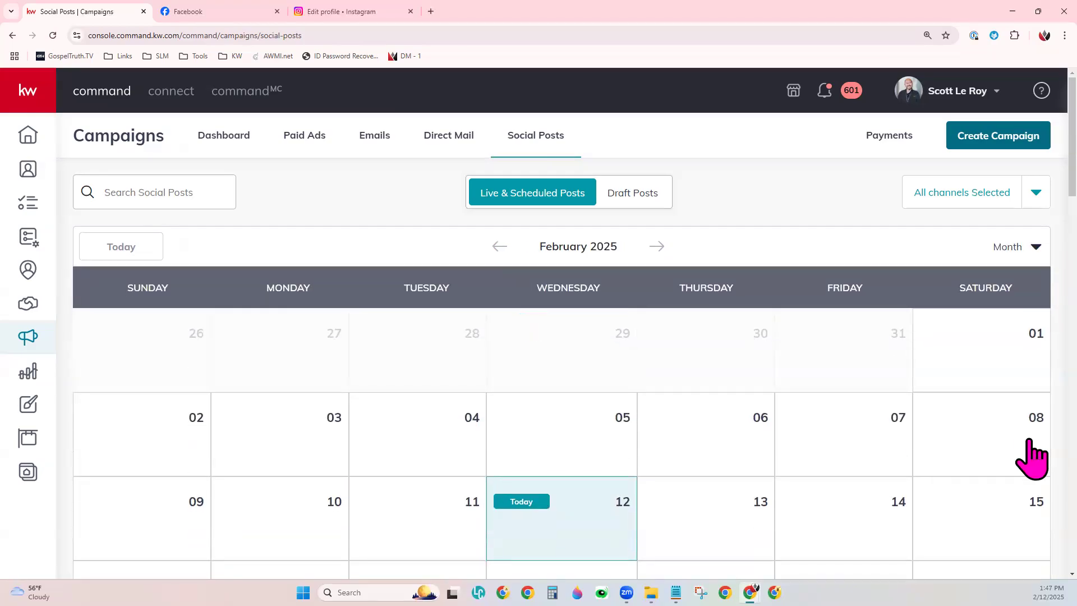
{"action": "scroll", "coordinate": [1051, 436], "scroll_direction": "down", "scroll_amount": 2}
{"action": "scroll", "coordinate": [1051, 438], "scroll_direction": "down", "scroll_amount": 2}
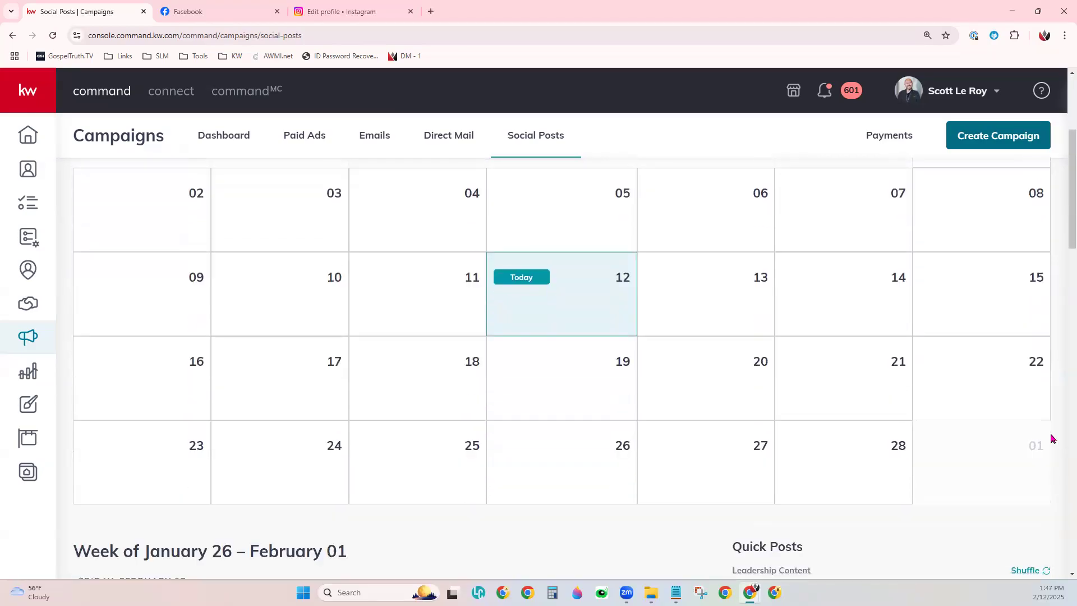
- Switch the Social Posts calendar back to week view
{"action": "scroll", "coordinate": [1051, 438], "scroll_direction": "up", "scroll_amount": 4}
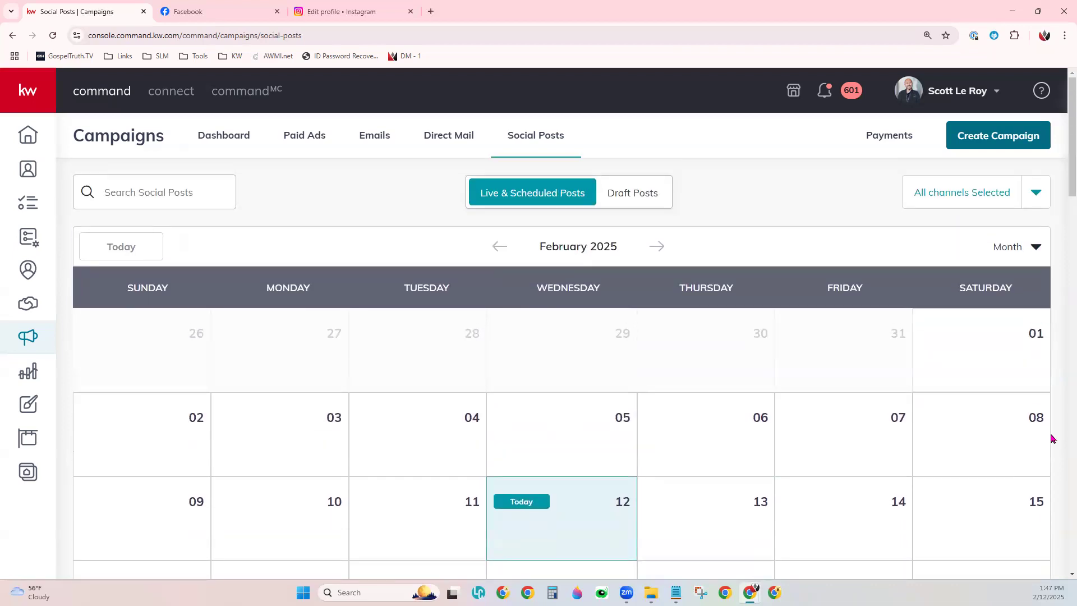
{"action": "left_click", "coordinate": [1014, 195]}
{"action": "left_click", "coordinate": [1047, 193]}
{"action": "left_click", "coordinate": [1042, 194]}
{"action": "left_click", "coordinate": [1042, 194]}
{"action": "left_click", "coordinate": [1036, 250]}
{"action": "left_click", "coordinate": [1008, 280]}
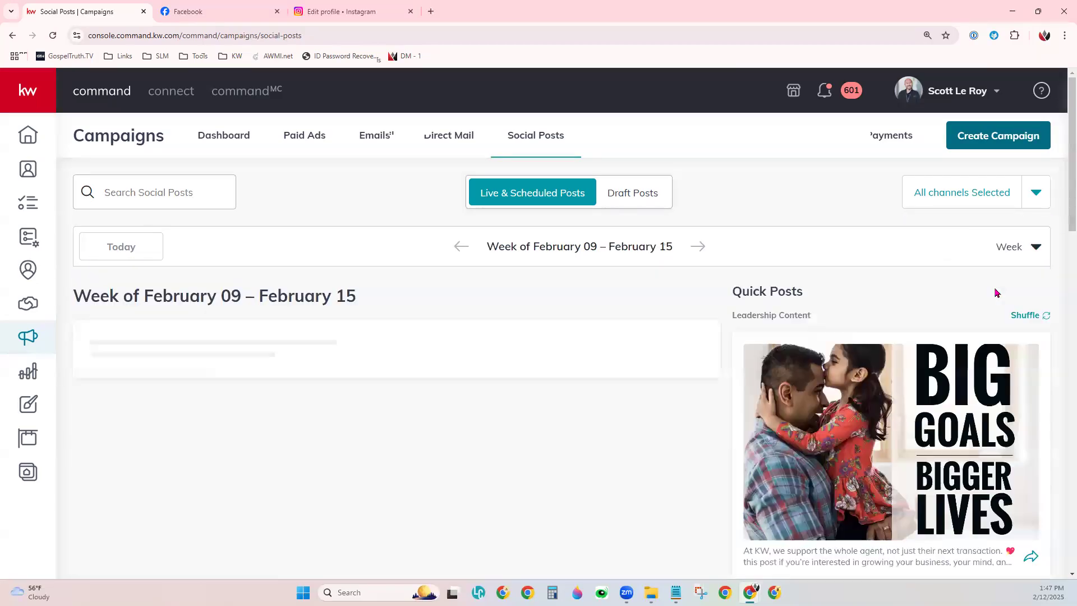
- Review the channel filter options and the daily post list for the week of February 09 – February 15
{"action": "left_click", "coordinate": [1028, 203]}
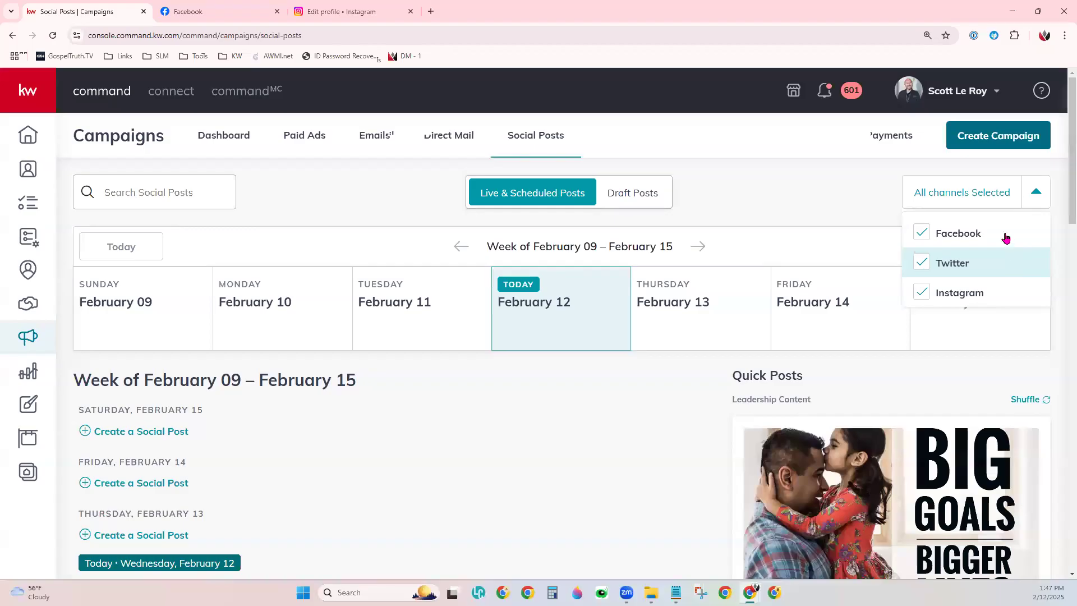
{"action": "scroll", "coordinate": [996, 267], "scroll_direction": "down", "scroll_amount": 1}
{"action": "scroll", "coordinate": [948, 264], "scroll_direction": "up", "scroll_amount": 1}
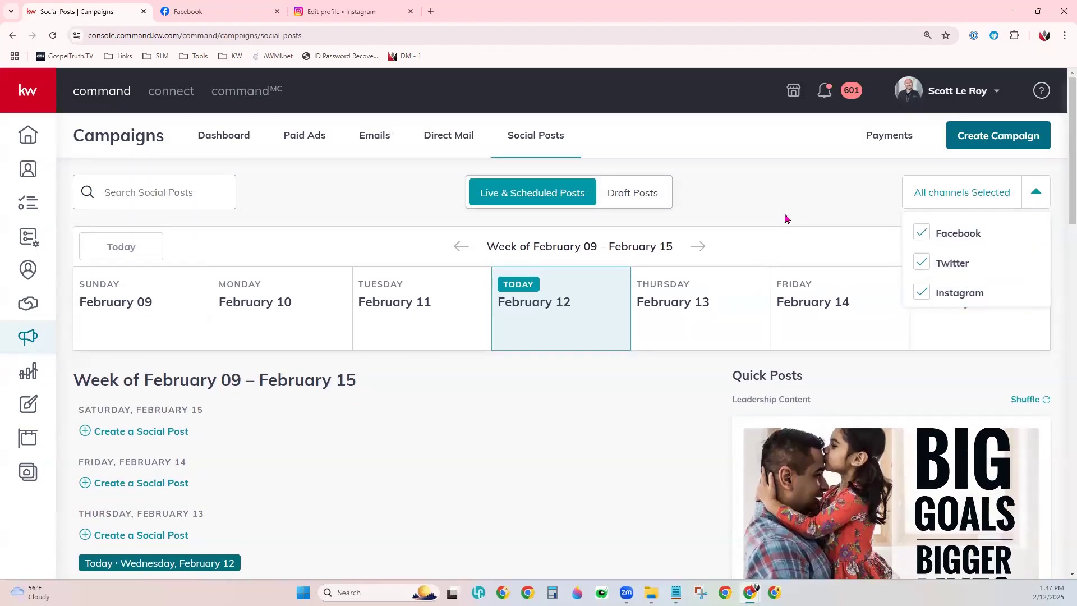
{"action": "left_click", "coordinate": [776, 190]}
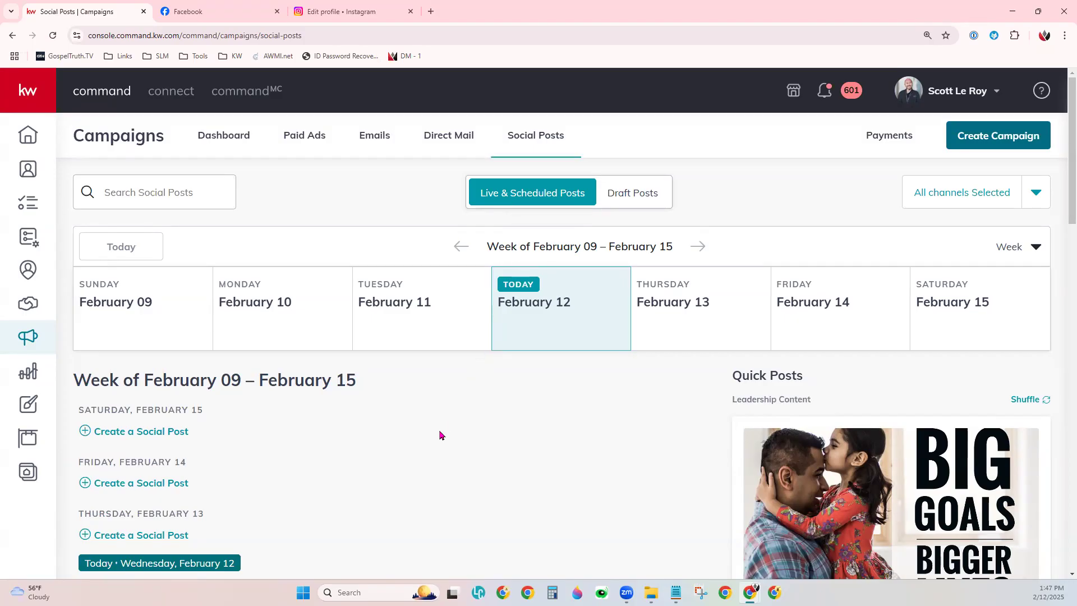
{"action": "scroll", "coordinate": [440, 436], "scroll_direction": "down", "scroll_amount": 3}
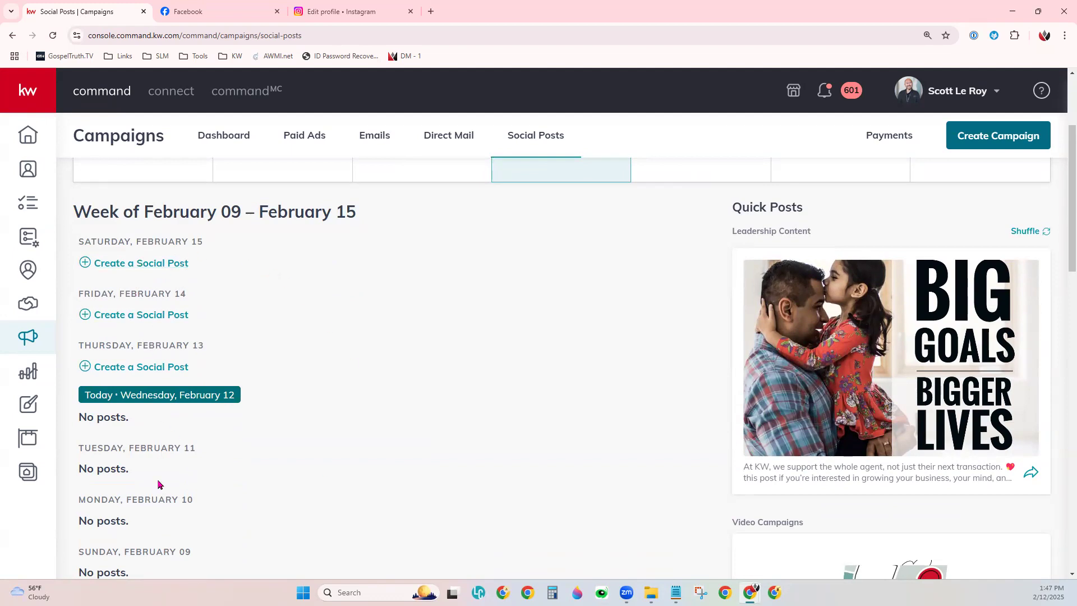
{"action": "scroll", "coordinate": [272, 437], "scroll_direction": "down", "scroll_amount": 3}
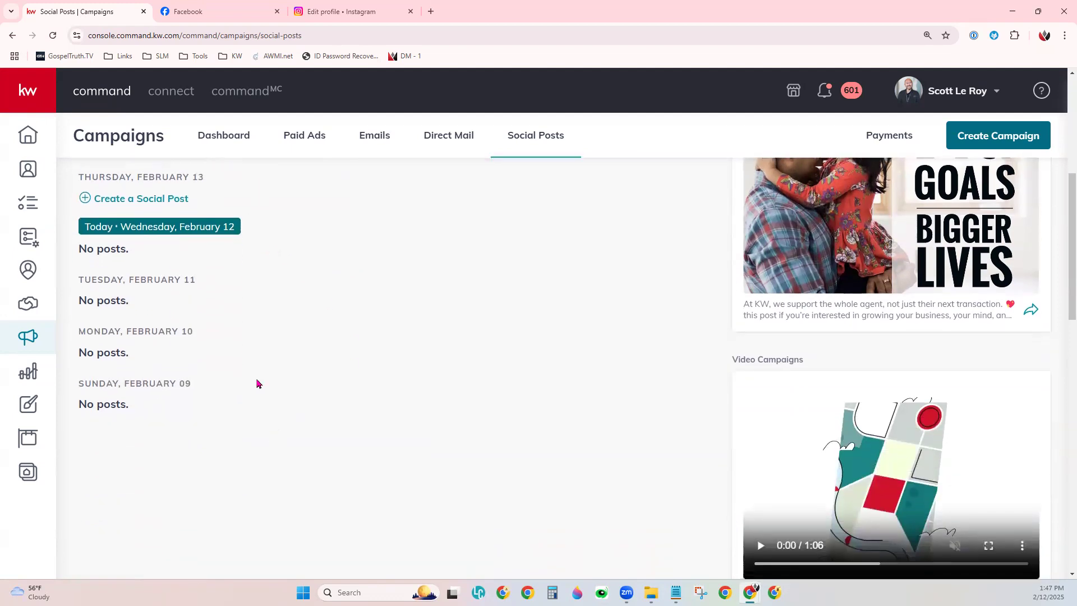
{"action": "scroll", "coordinate": [241, 427], "scroll_direction": "up", "scroll_amount": 3}
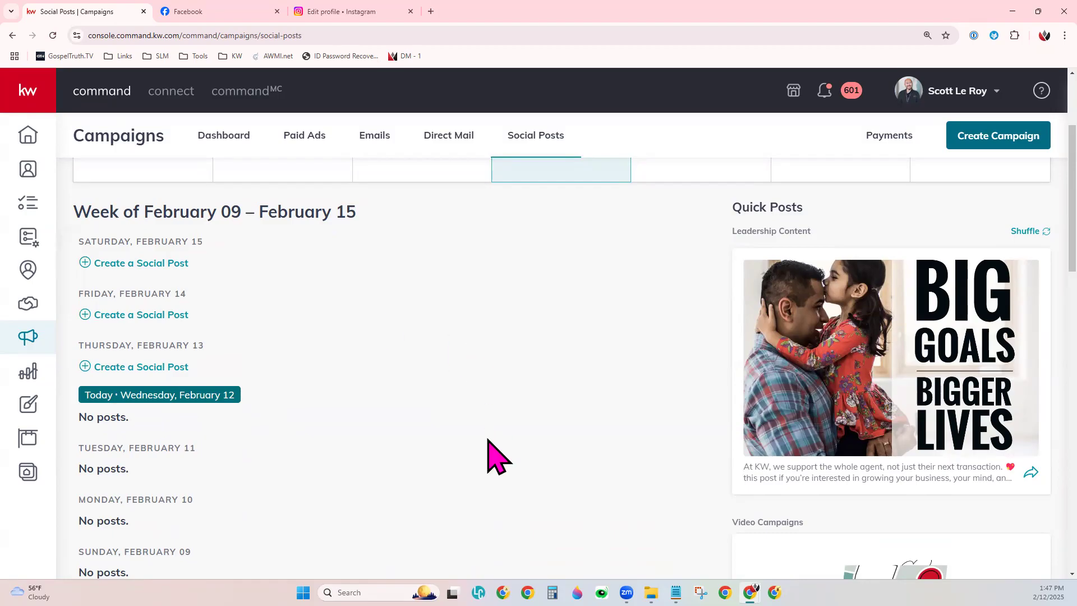
{"action": "scroll", "coordinate": [487, 441], "scroll_direction": "up", "scroll_amount": 3}
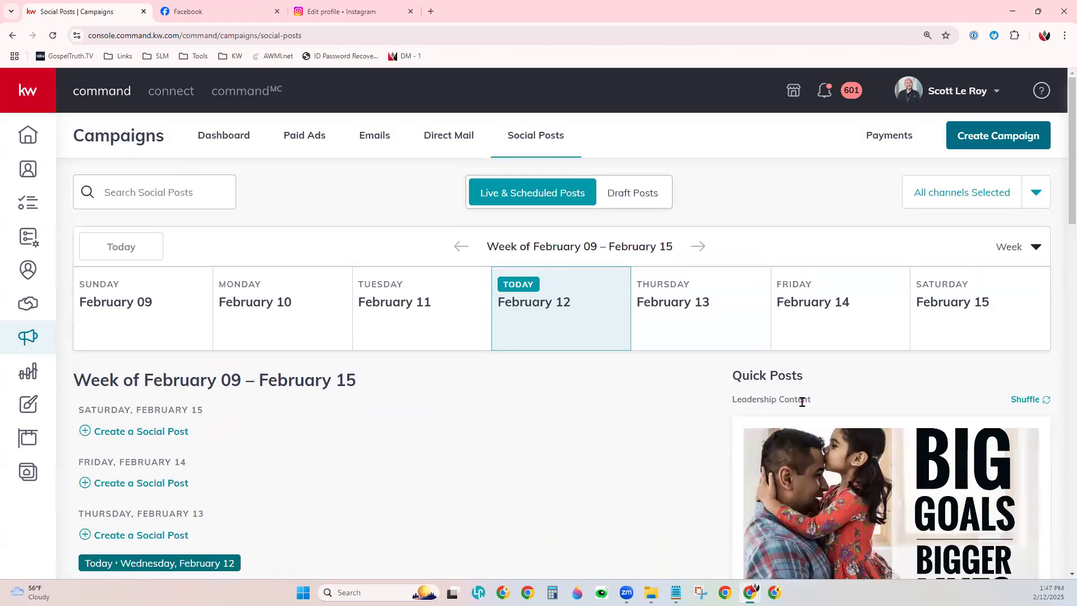
- Examine the Quick Posts suggestions under Leadership Content, Video Campaigns and Social Posts
{"action": "left_click_drag", "start_coordinate": [805, 389], "coordinate": [779, 391]}
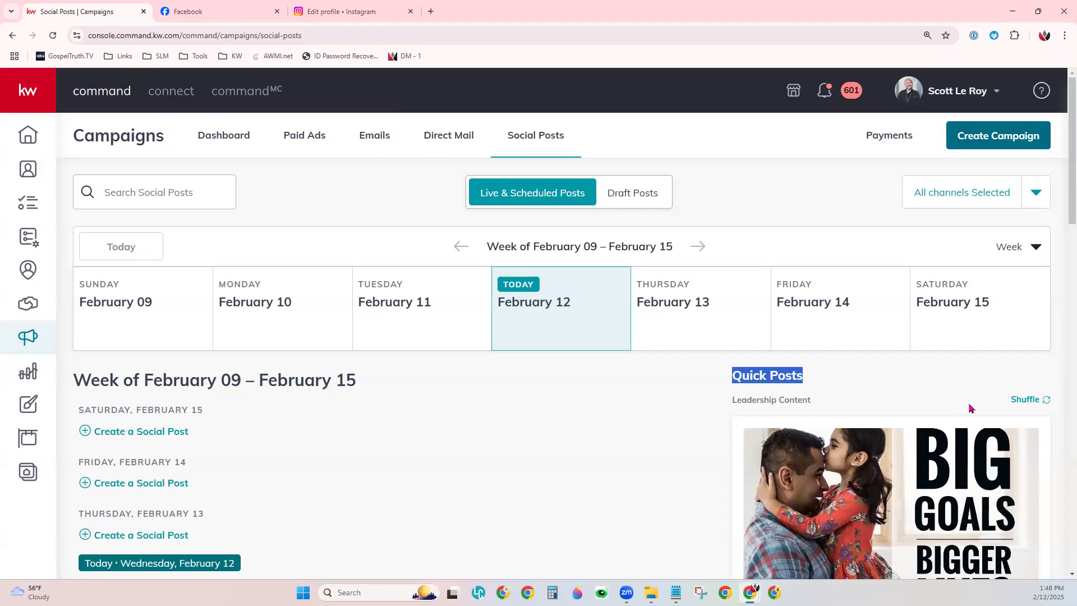
{"action": "scroll", "coordinate": [847, 381], "scroll_direction": "down", "scroll_amount": 1}
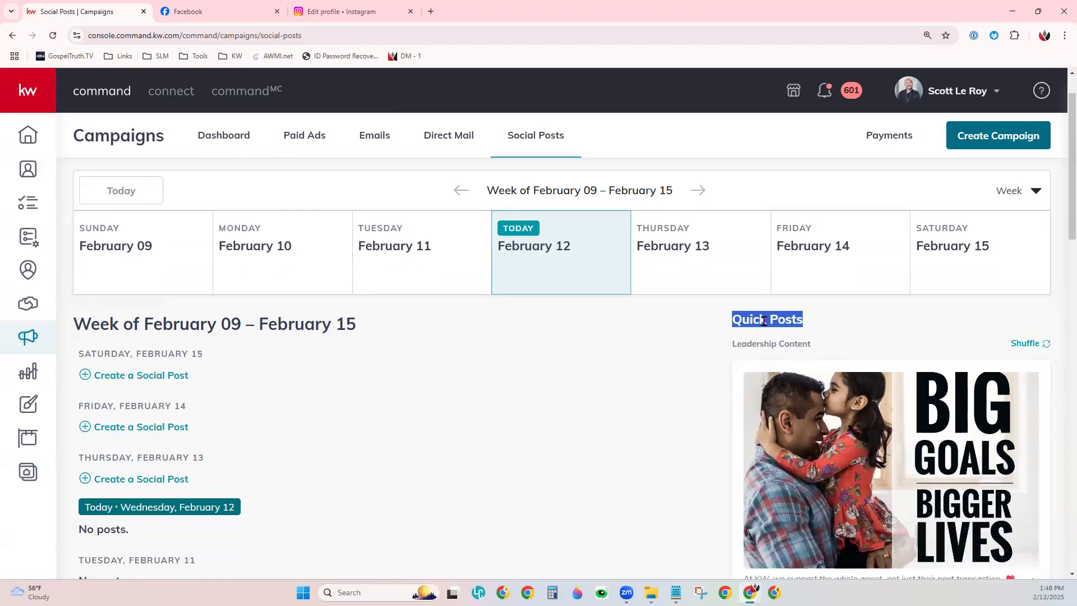
{"action": "scroll", "coordinate": [947, 453], "scroll_direction": "down", "scroll_amount": 2}
{"action": "left_click_drag", "start_coordinate": [730, 233], "coordinate": [824, 233]}
{"action": "scroll", "coordinate": [863, 482], "scroll_direction": "down", "scroll_amount": 3}
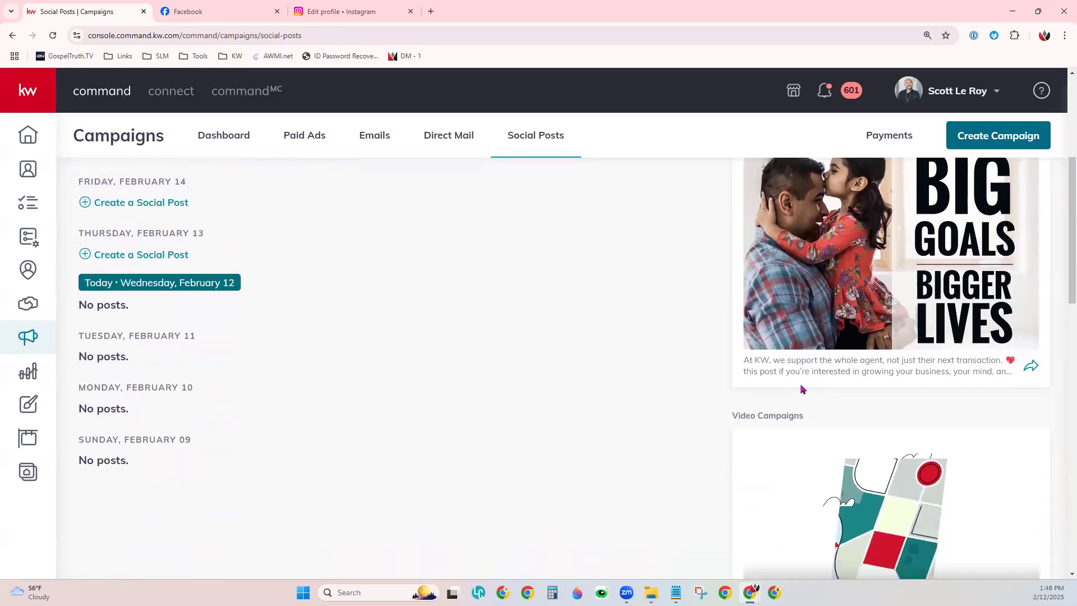
{"action": "scroll", "coordinate": [802, 388], "scroll_direction": "down", "scroll_amount": 3}
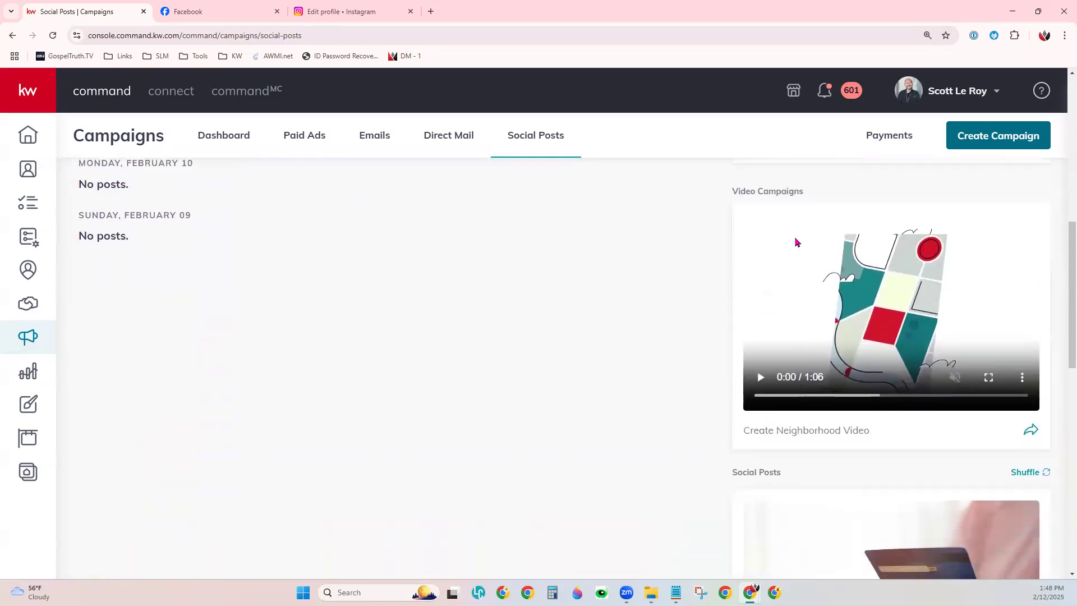
{"action": "left_click_drag", "start_coordinate": [724, 193], "coordinate": [829, 206]}
{"action": "left_click", "coordinate": [815, 215]}
{"action": "scroll", "coordinate": [990, 460], "scroll_direction": "down", "scroll_amount": 4}
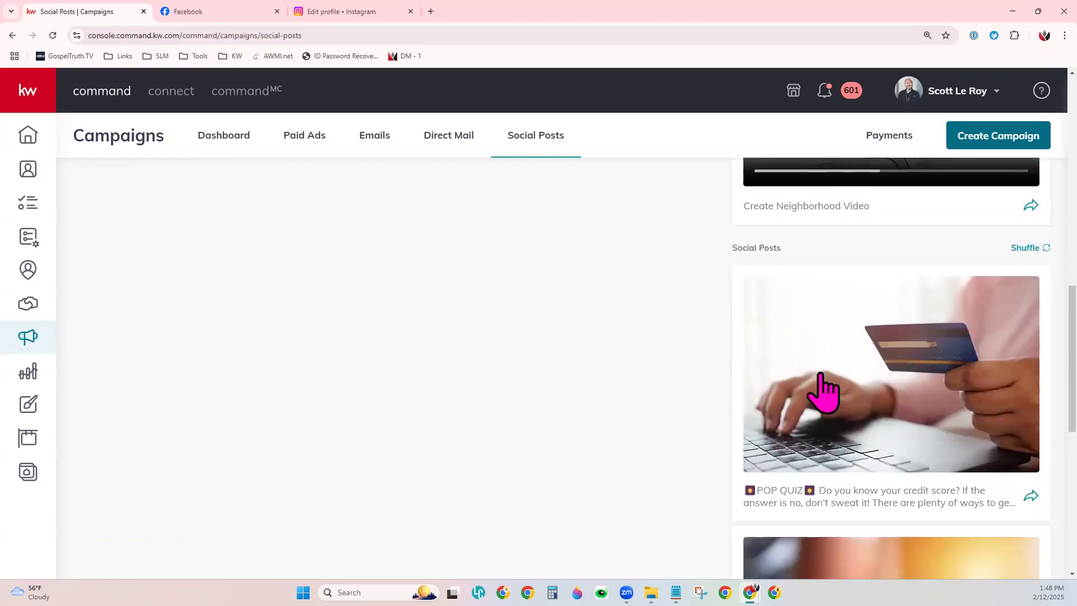
{"action": "scroll", "coordinate": [898, 381], "scroll_direction": "down", "scroll_amount": 2}
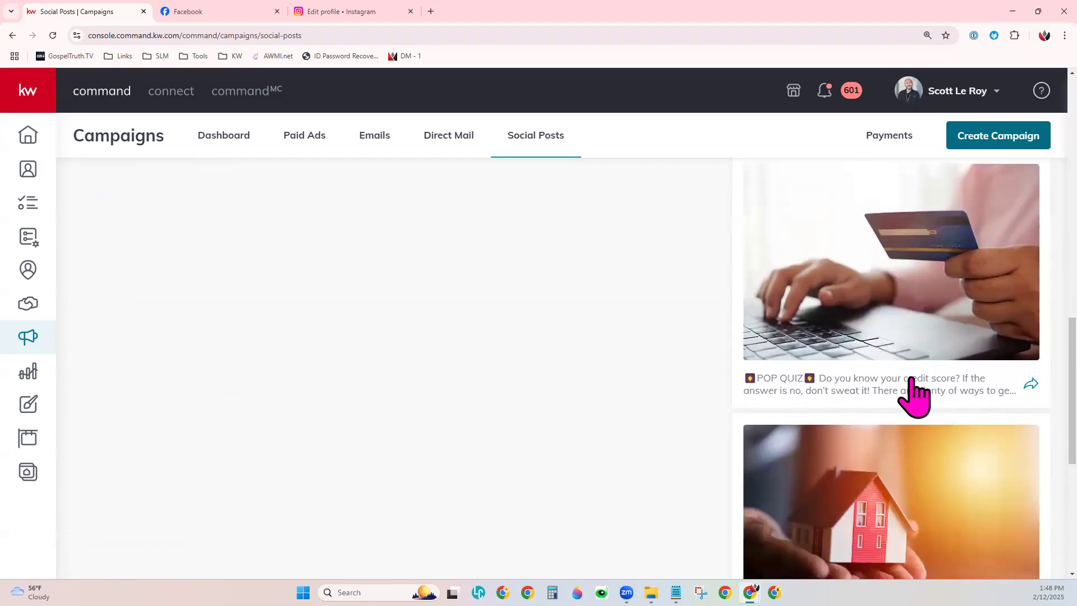
- Open the credit score pop quiz quick post, review its content, compliance and schedule settings, and return to Social Posts
{"action": "left_click", "coordinate": [1032, 386]}
{"action": "left_click", "coordinate": [574, 538]}
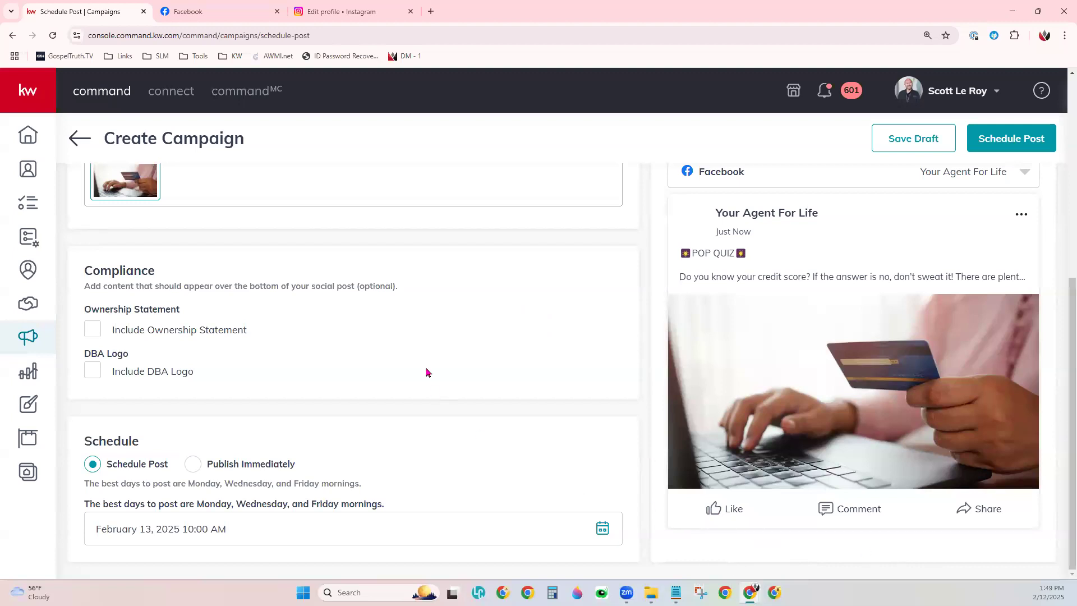
{"action": "scroll", "coordinate": [428, 370], "scroll_direction": "up", "scroll_amount": 2}
{"action": "scroll", "coordinate": [426, 371], "scroll_direction": "up", "scroll_amount": 4}
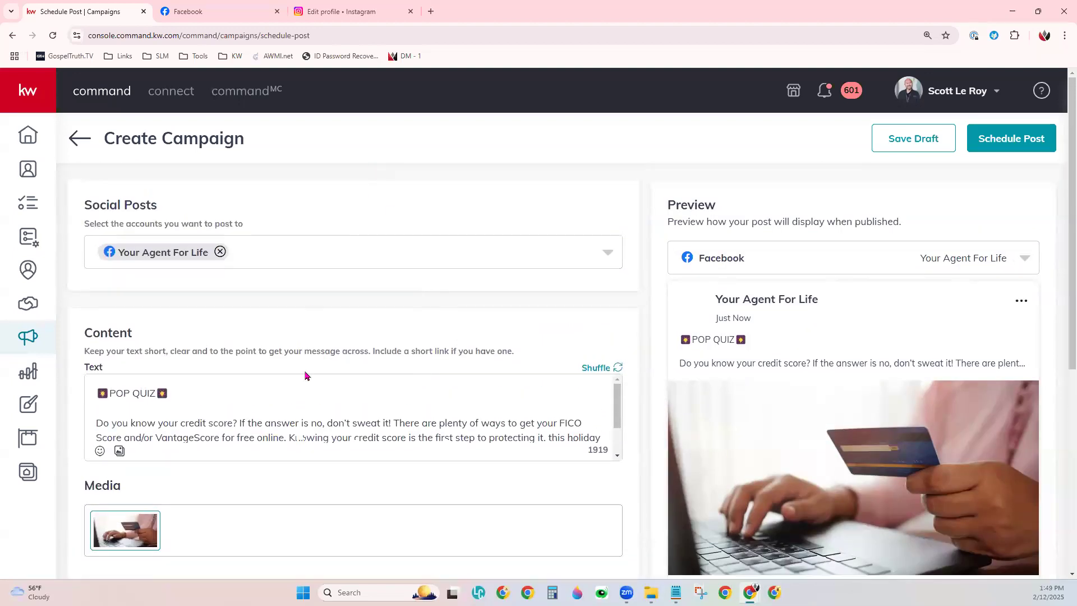
{"action": "scroll", "coordinate": [347, 552], "scroll_direction": "down", "scroll_amount": 6}
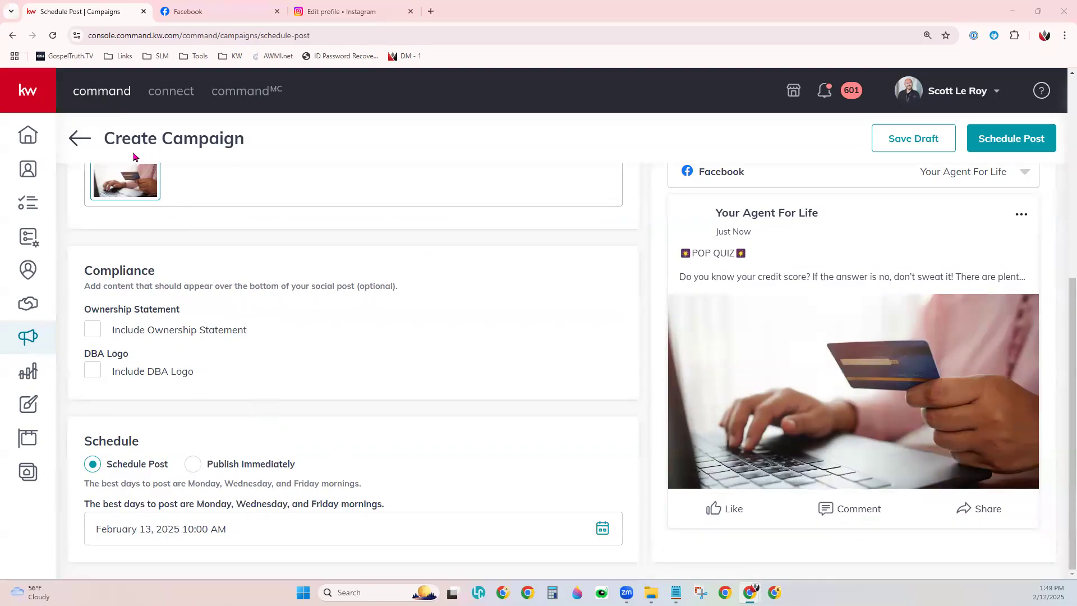
{"action": "left_click", "coordinate": [76, 139]}
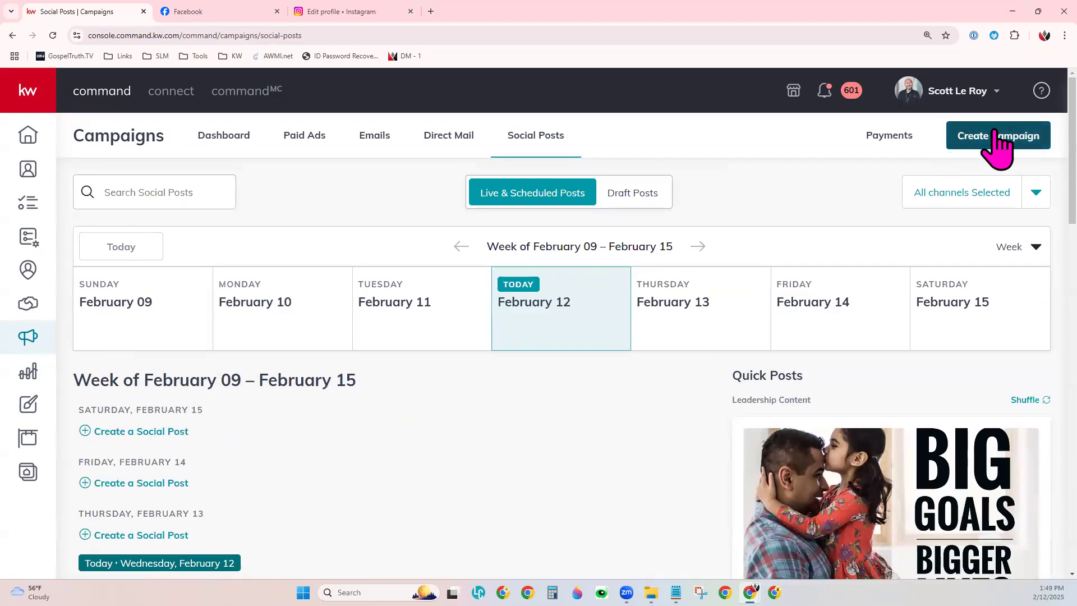
- Start a new Social Post campaign and select both the Facebook and Instagram accounts of Your Agent For Life
{"action": "left_click", "coordinate": [995, 145]}
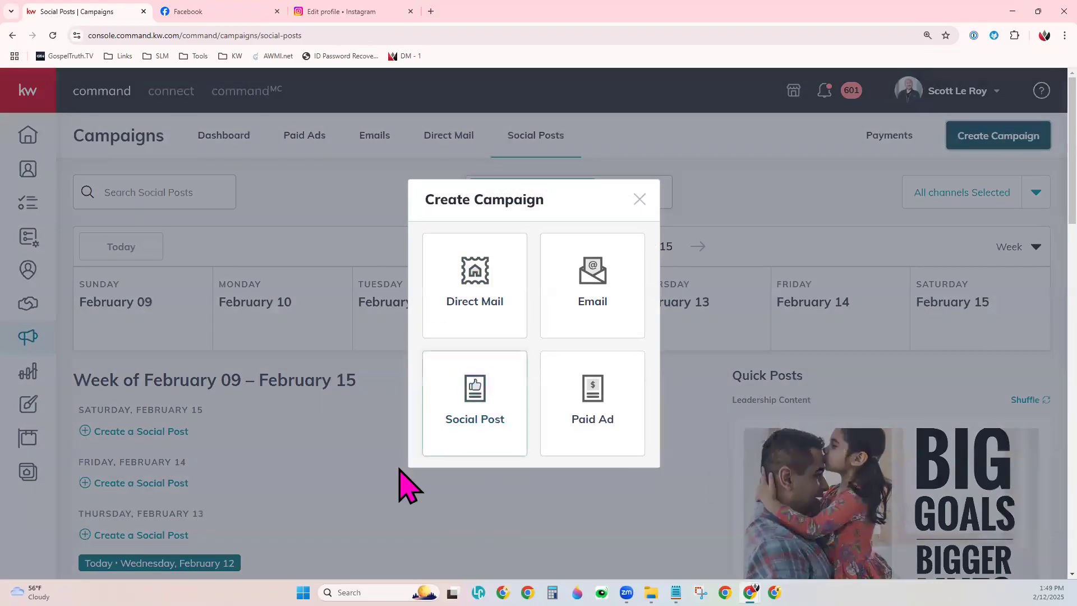
{"action": "left_click", "coordinate": [500, 443]}
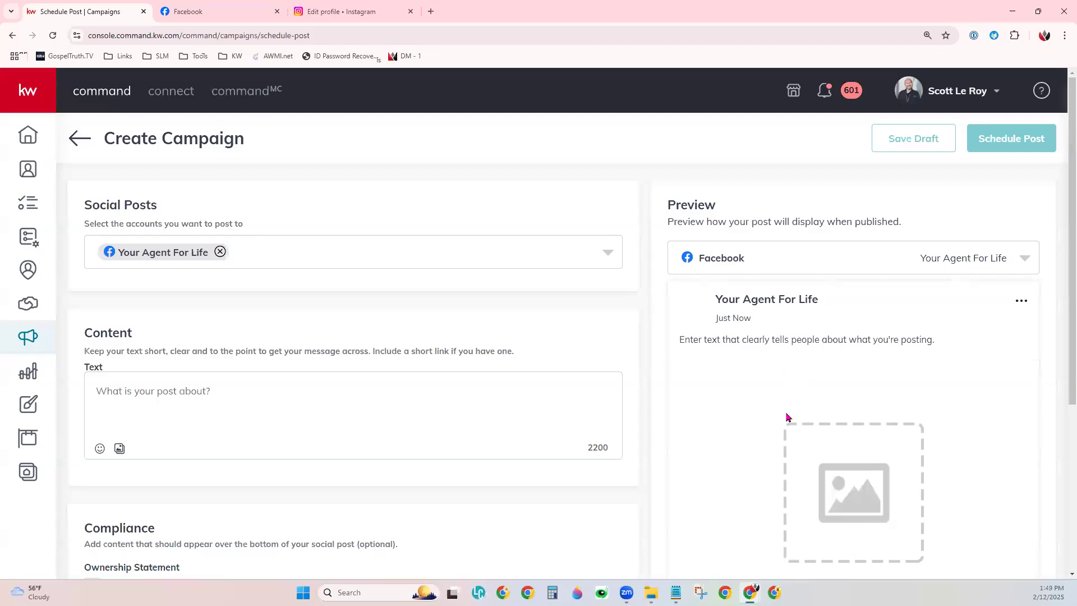
{"action": "left_click", "coordinate": [314, 264]}
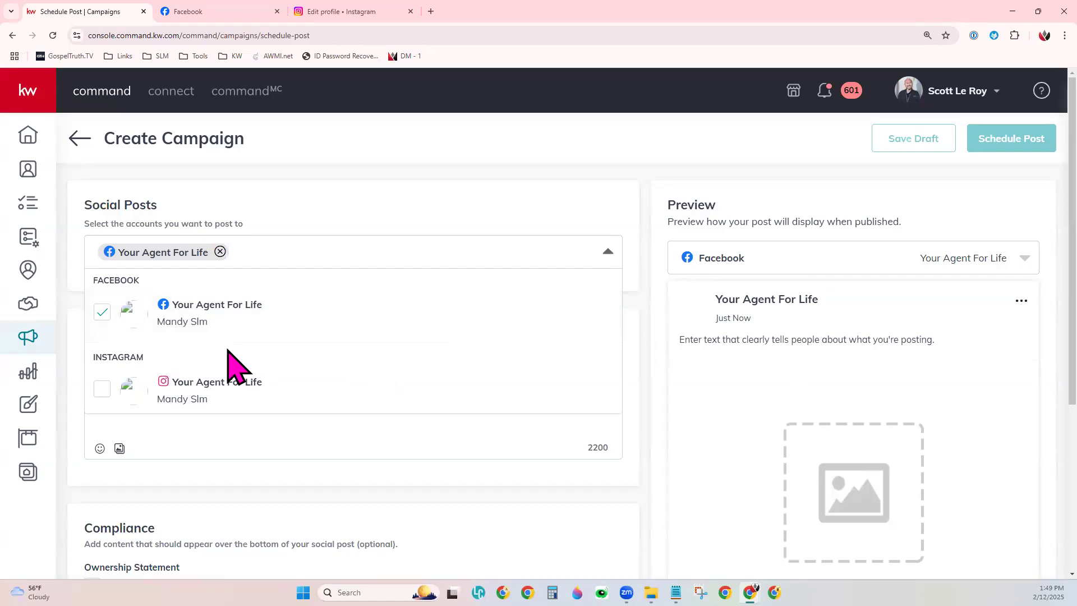
{"action": "scroll", "coordinate": [219, 345], "scroll_direction": "down", "scroll_amount": 1}
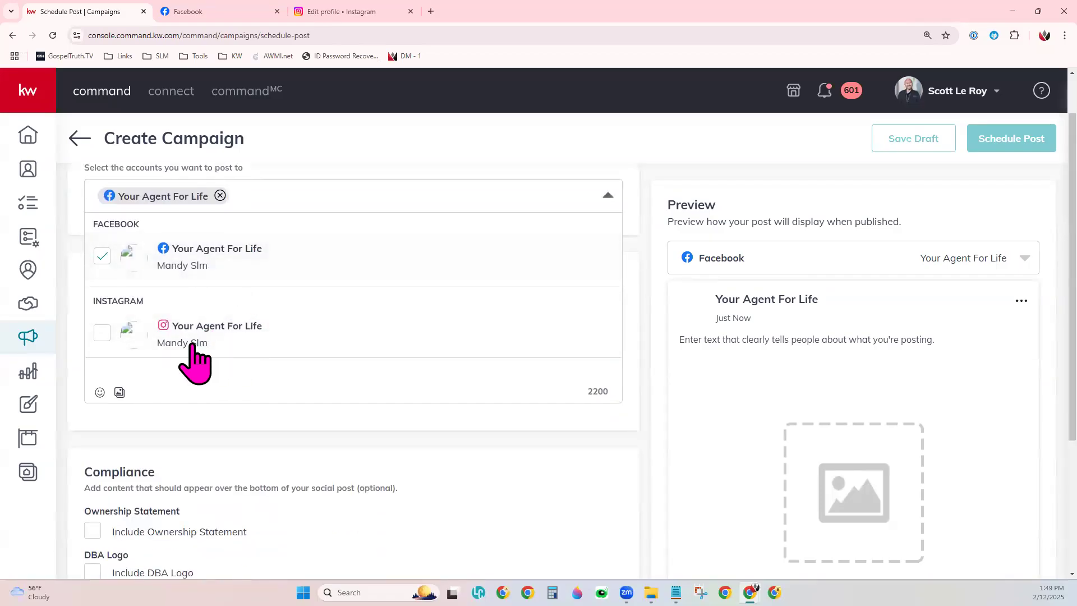
{"action": "left_click", "coordinate": [102, 332]}
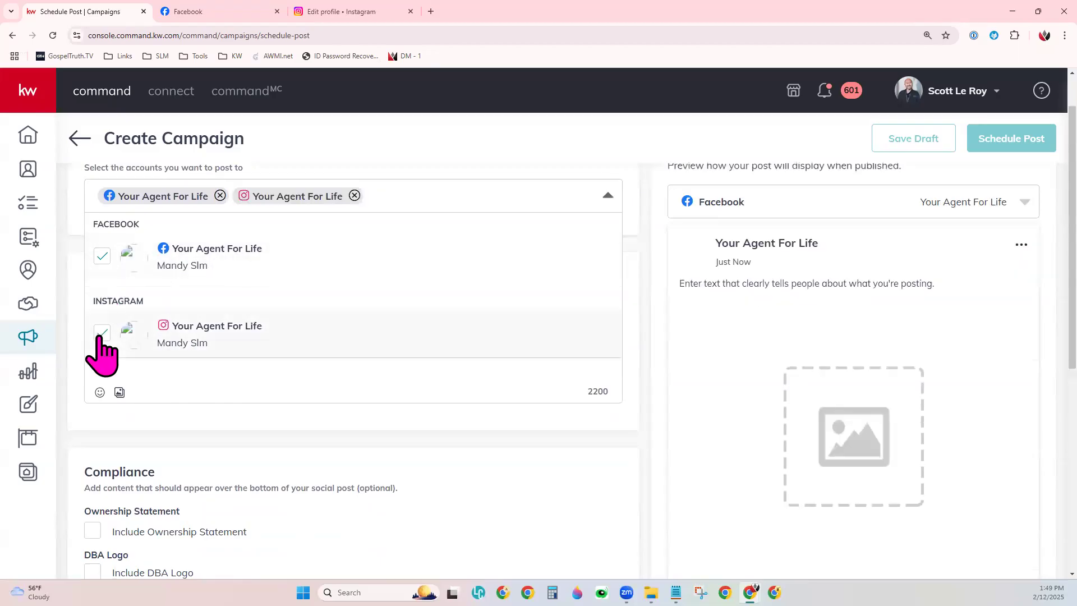
{"action": "left_click", "coordinate": [102, 256]}
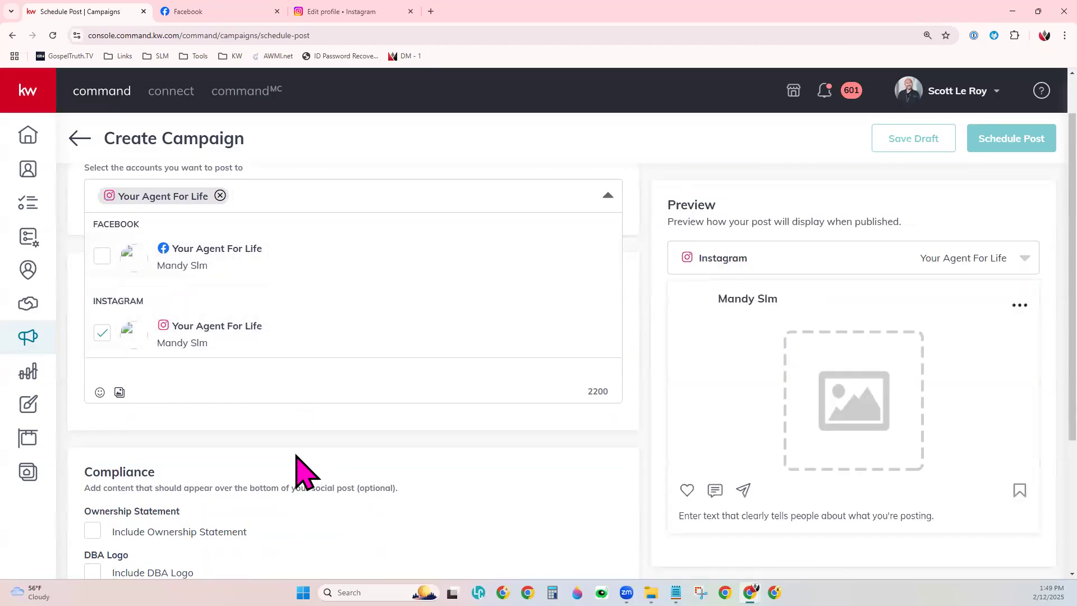
{"action": "left_click", "coordinate": [101, 257]}
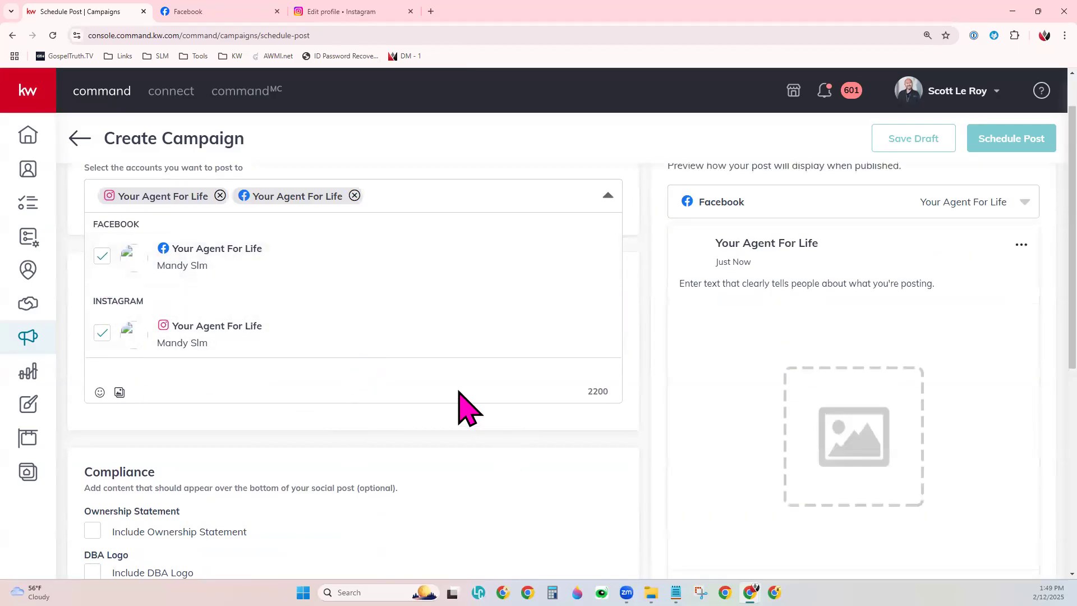
{"action": "left_click", "coordinate": [414, 432]}
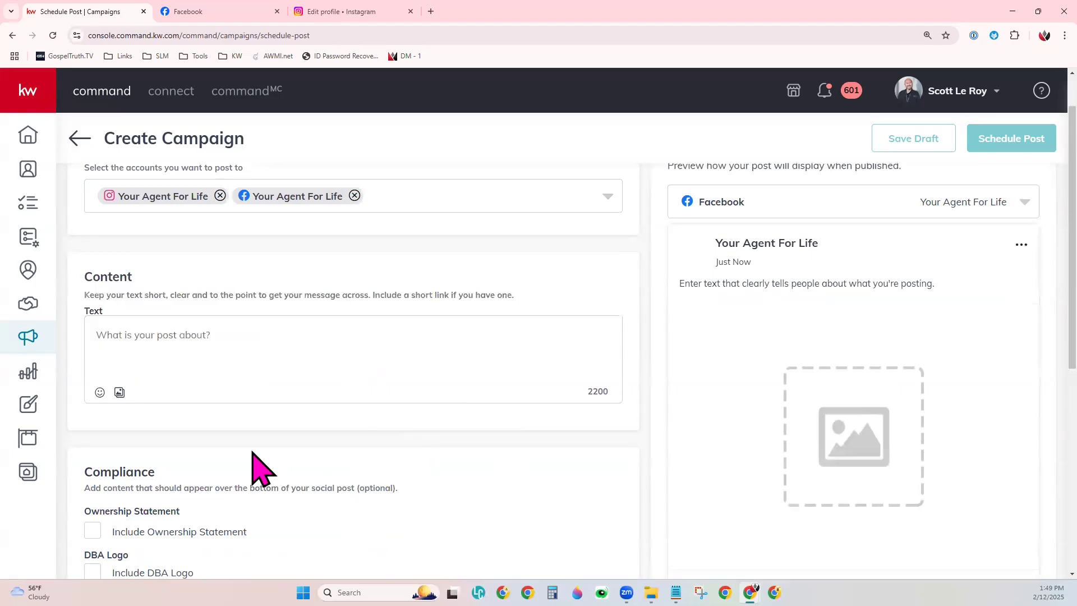
{"action": "scroll", "coordinate": [428, 348], "scroll_direction": "up", "scroll_amount": 1}
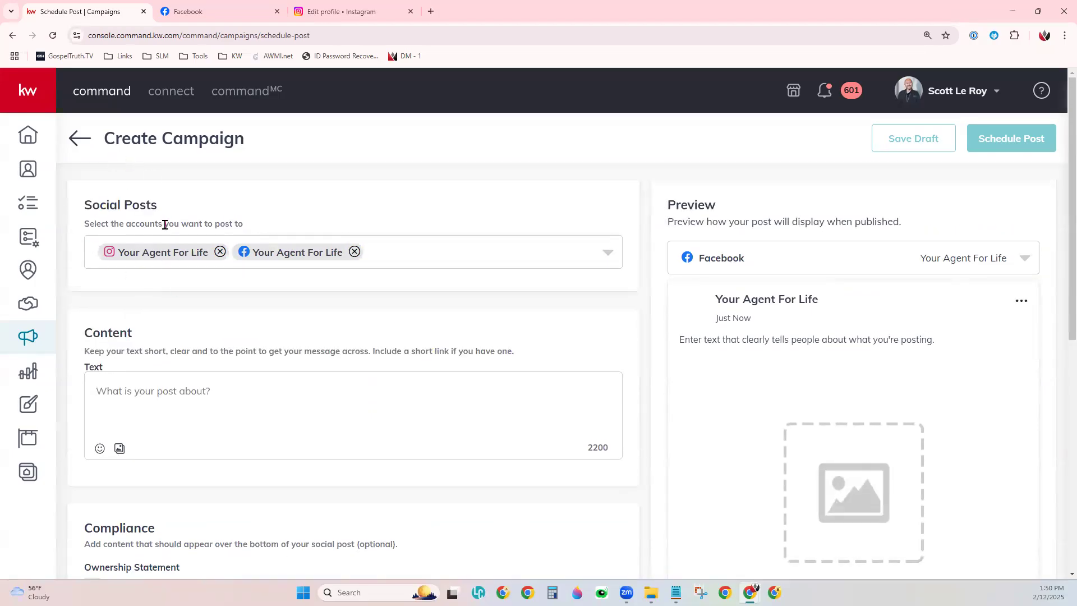
- Enter "Your Demo Information" as the post text and append a frequently used smiley emoji
{"action": "left_click", "coordinate": [154, 408]}
{"action": "type", "text": "Your"}
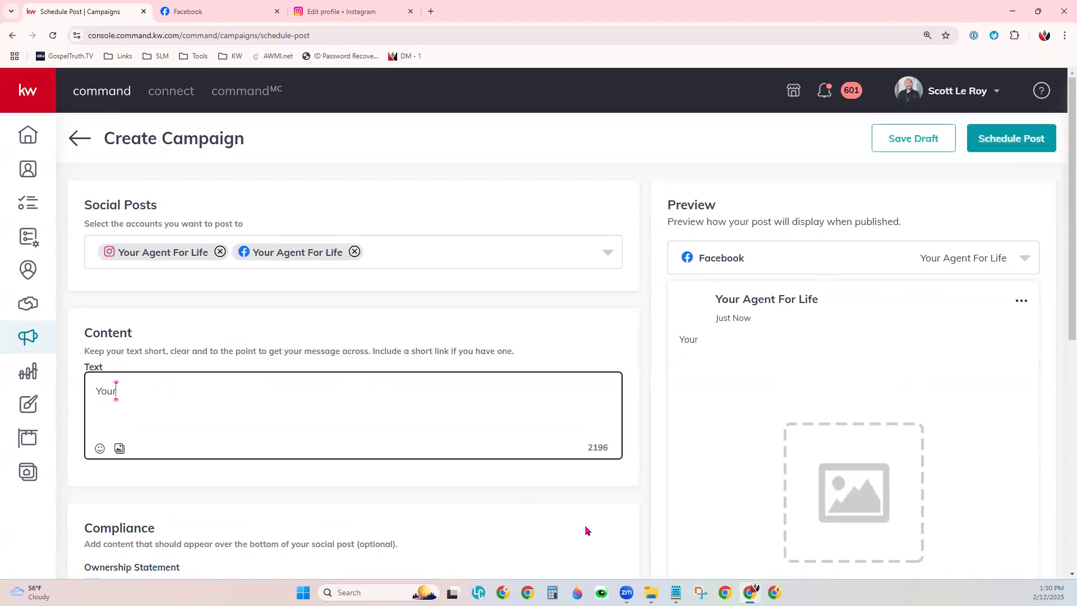
{"action": "type", "text": " Demo Information"}
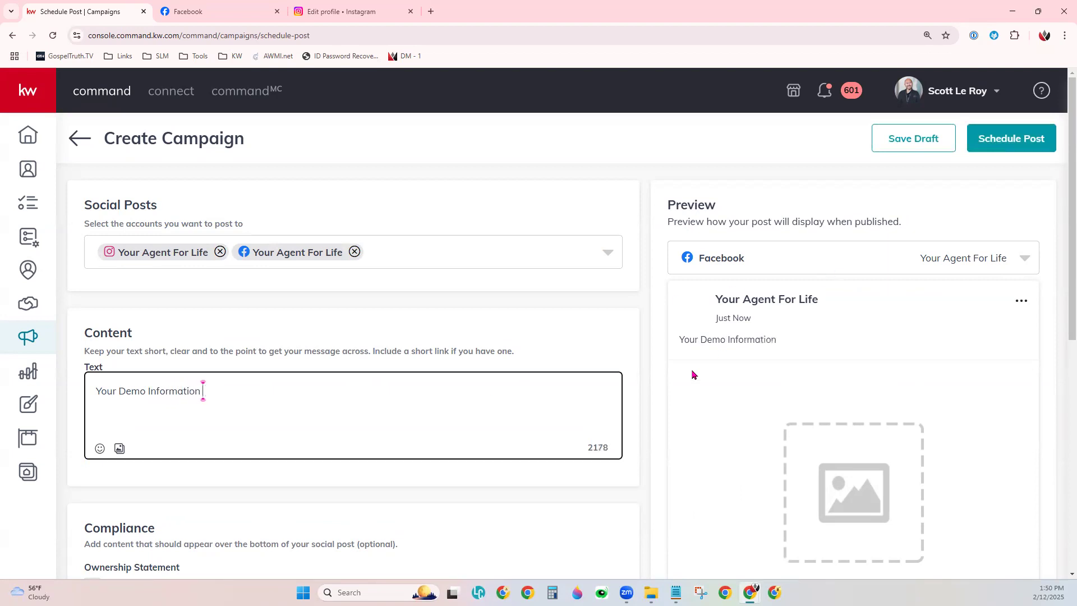
{"action": "left_click", "coordinate": [100, 448]}
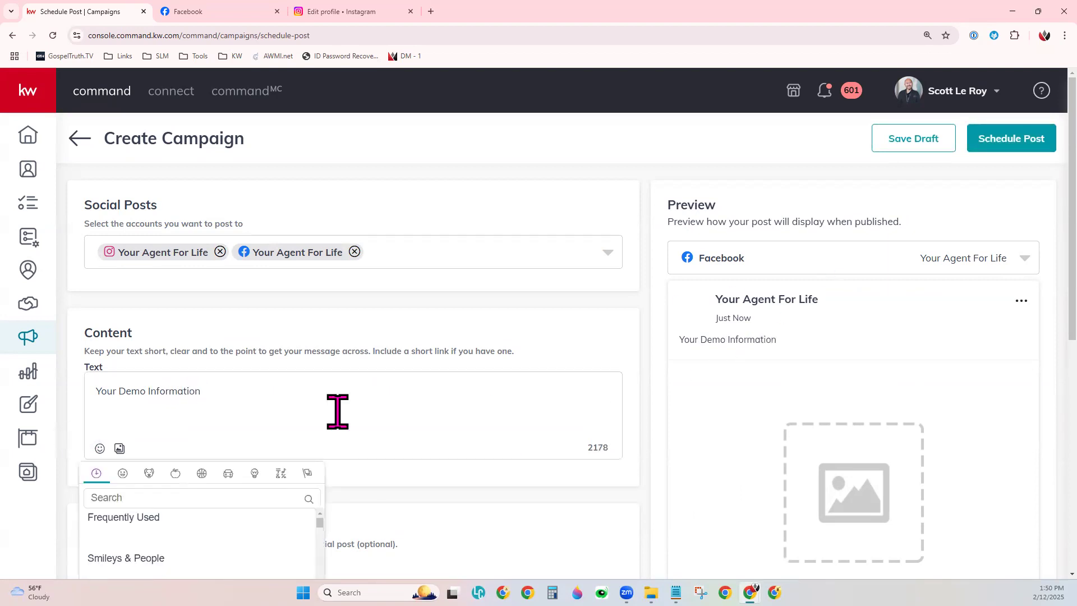
{"action": "scroll", "coordinate": [228, 528], "scroll_direction": "down", "scroll_amount": 2}
{"action": "scroll", "coordinate": [202, 538], "scroll_direction": "up", "scroll_amount": 2}
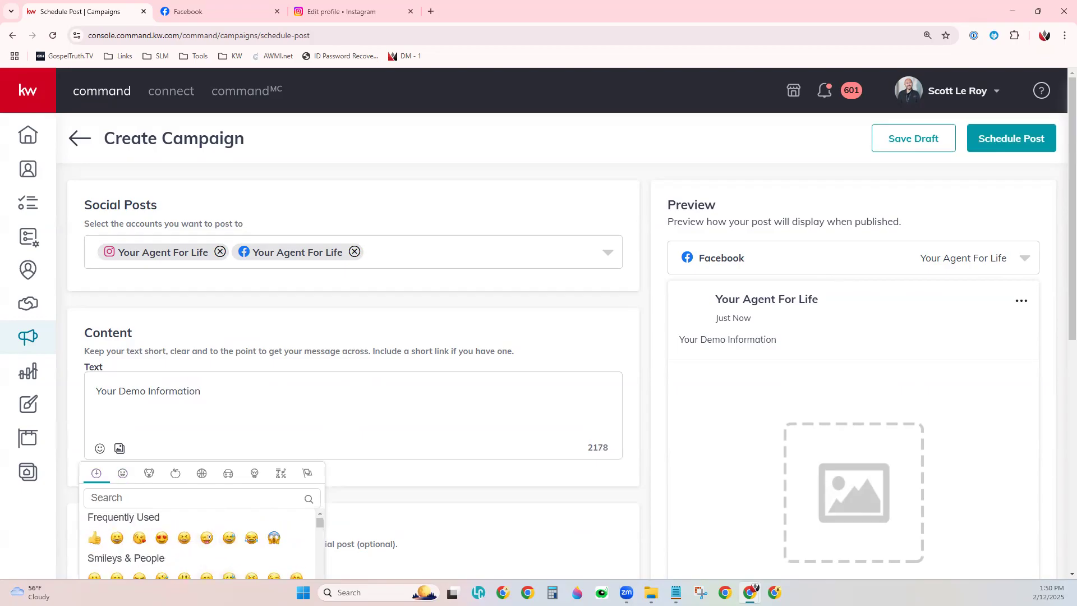
{"action": "left_click", "coordinate": [207, 538]}
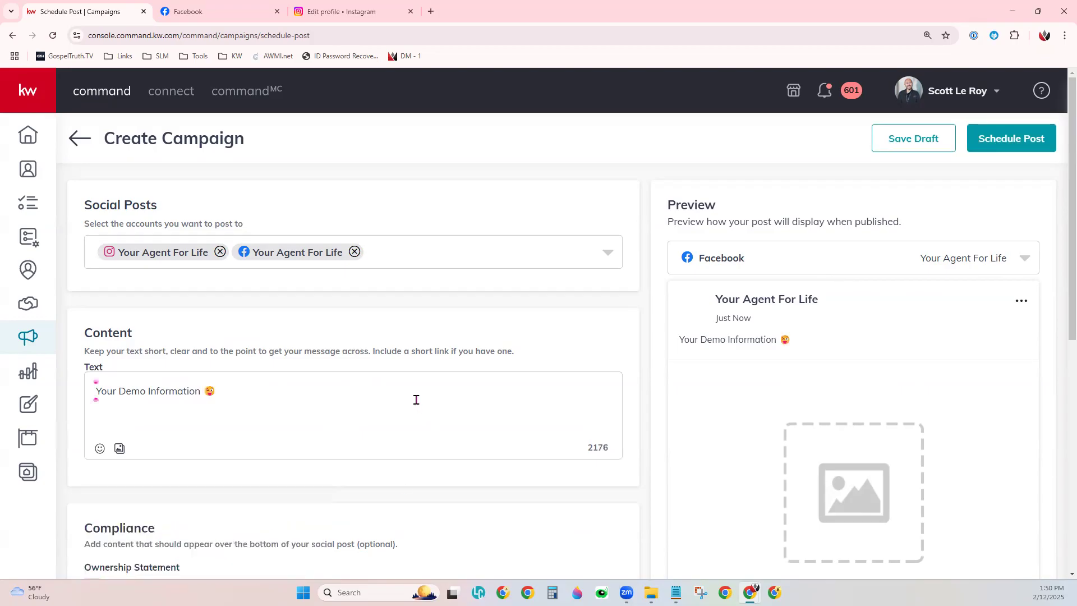
- Open the post's media upload area and review the Compliance and Schedule options
{"action": "left_click", "coordinate": [120, 451]}
{"action": "scroll", "coordinate": [234, 491], "scroll_direction": "down", "scroll_amount": 3}
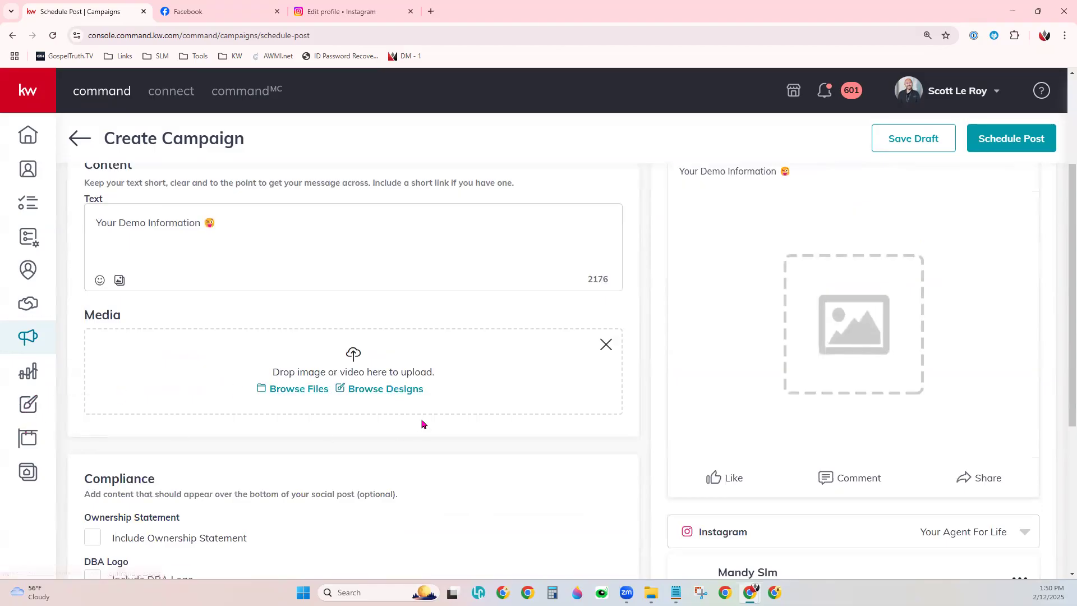
{"action": "scroll", "coordinate": [430, 427], "scroll_direction": "down", "scroll_amount": 2}
{"action": "scroll", "coordinate": [431, 427], "scroll_direction": "down", "scroll_amount": 1}
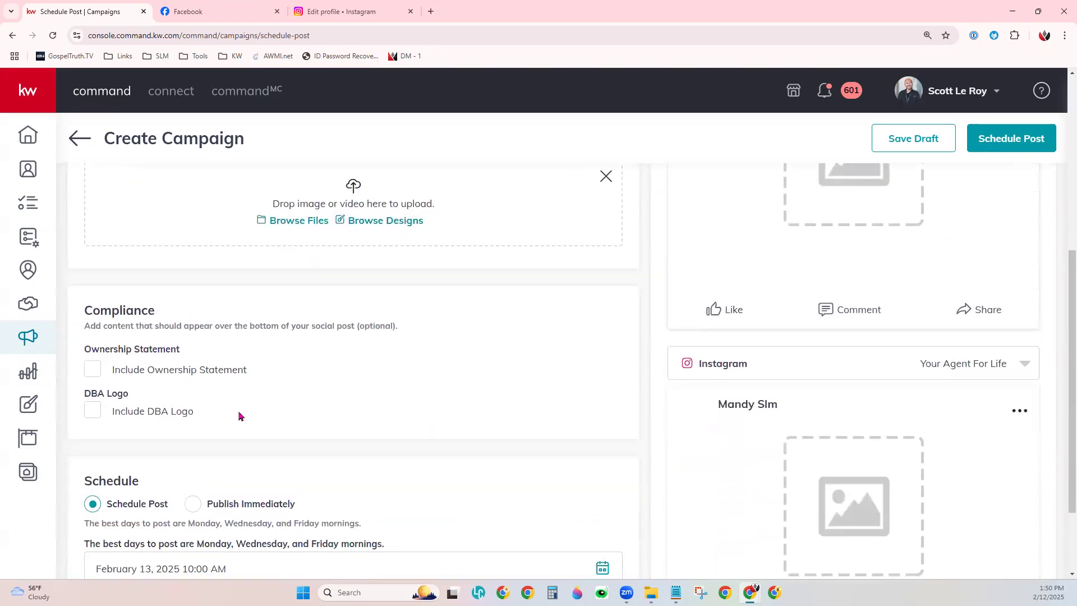
- Upload the pool house image from the Downloads folder to the post and crop it to Square (1:1)
{"action": "scroll", "coordinate": [320, 449], "scroll_direction": "up", "scroll_amount": 3}
{"action": "left_click", "coordinate": [297, 388]}
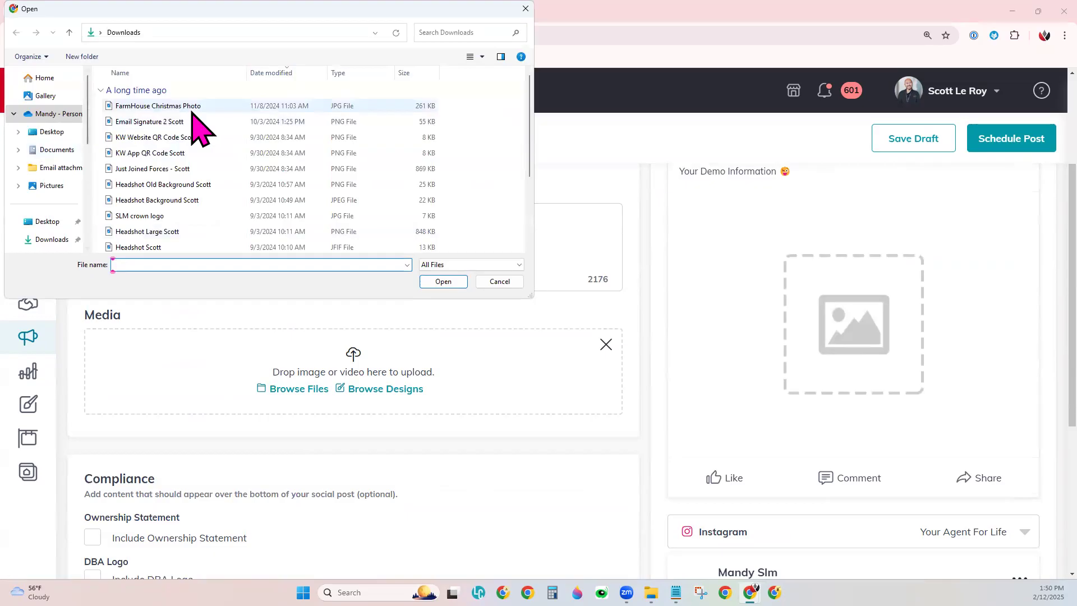
{"action": "scroll", "coordinate": [225, 168], "scroll_direction": "down", "scroll_amount": 1}
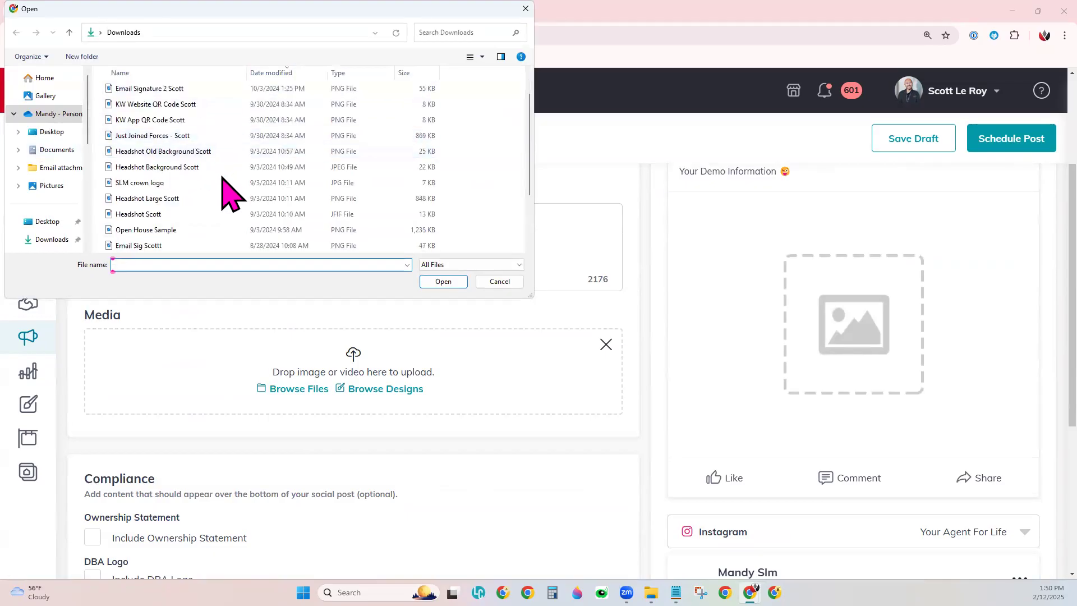
{"action": "scroll", "coordinate": [229, 193], "scroll_direction": "up", "scroll_amount": 1}
{"action": "scroll", "coordinate": [229, 192], "scroll_direction": "down", "scroll_amount": 3}
{"action": "left_click", "coordinate": [169, 245]}
{"action": "left_click", "coordinate": [443, 281]}
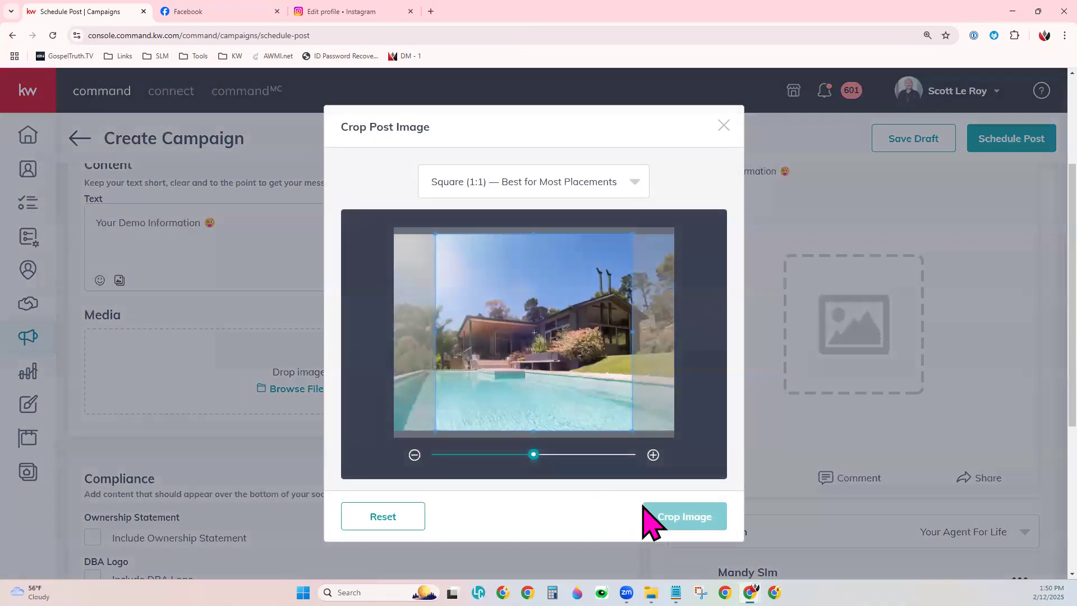
{"action": "left_click", "coordinate": [670, 519]}
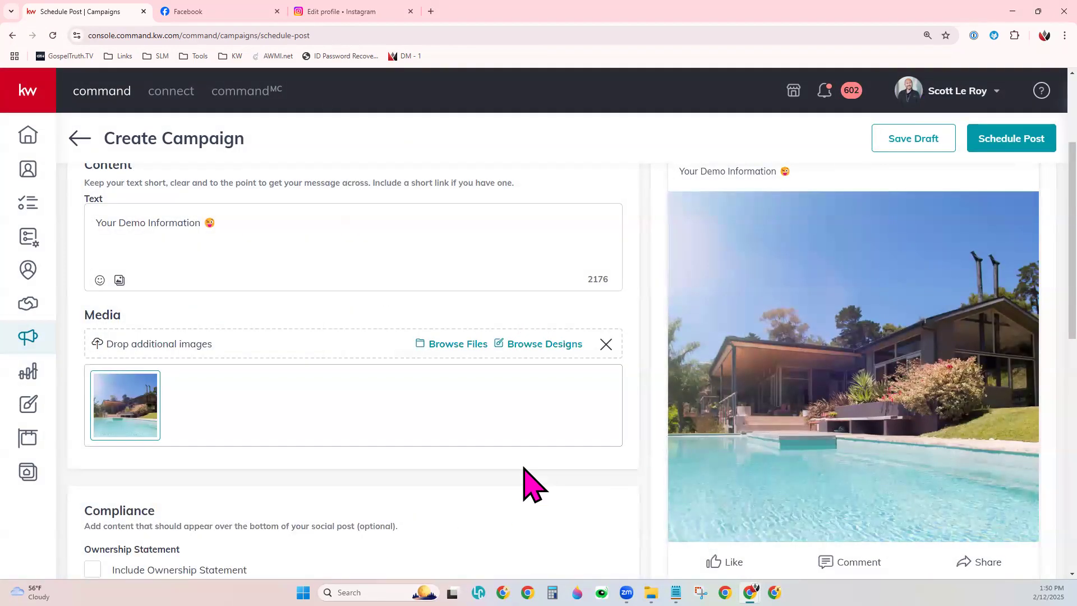
- Include the ownership statement and the DBA logo in the post's Compliance settings and check them on the image preview
{"action": "scroll", "coordinate": [493, 477], "scroll_direction": "down", "scroll_amount": 4}
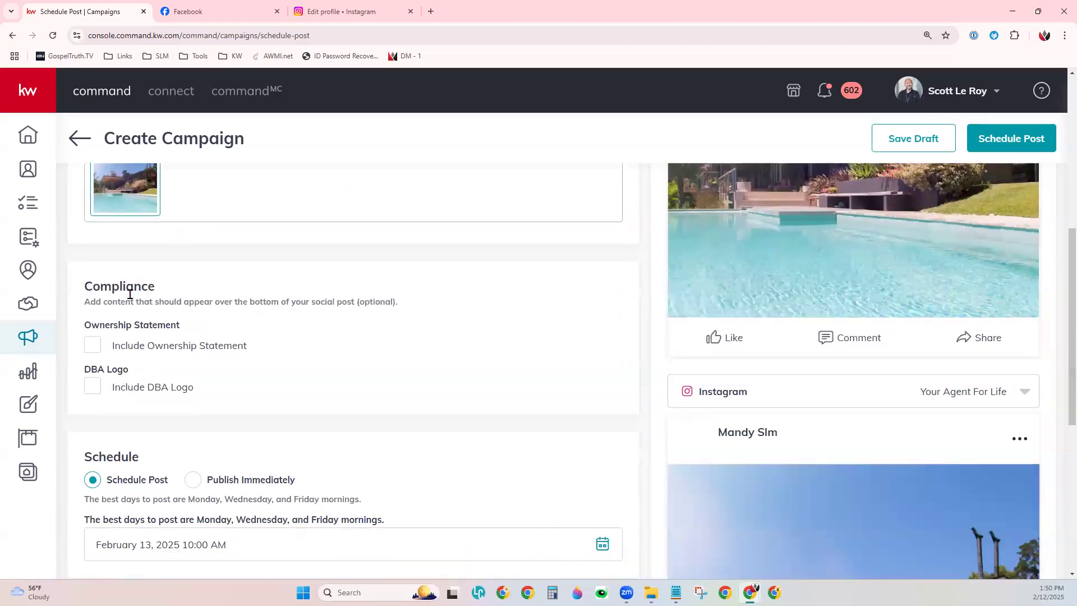
{"action": "left_click", "coordinate": [95, 350]}
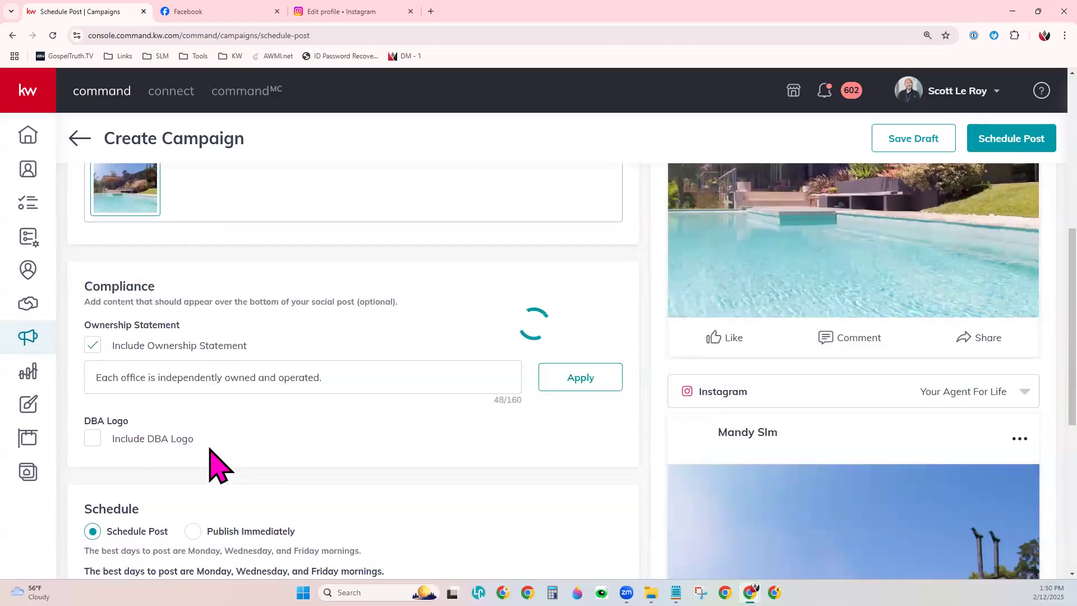
{"action": "left_click", "coordinate": [92, 439]}
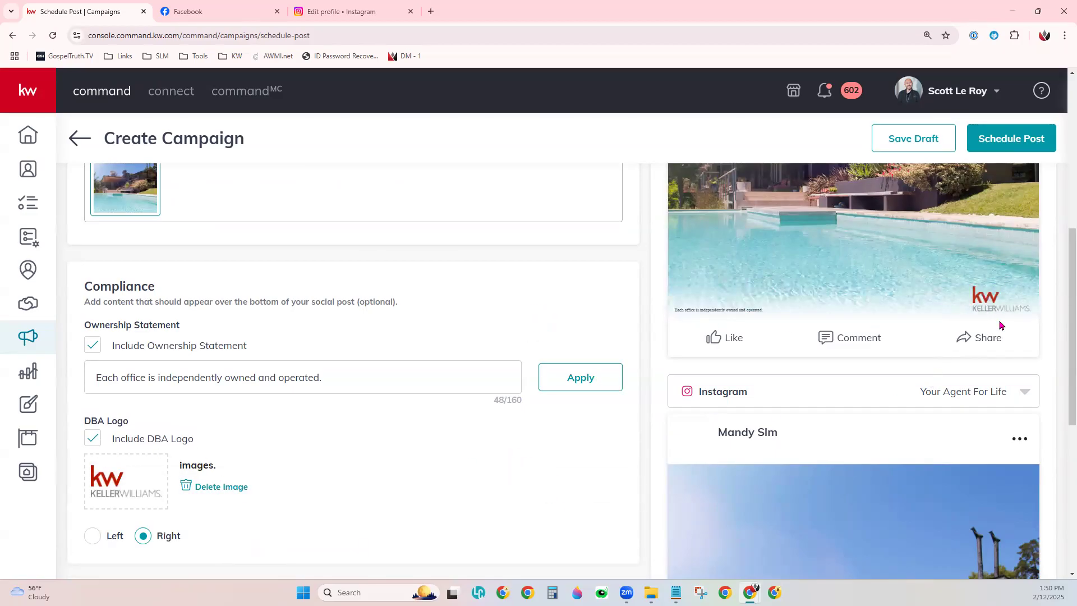
{"action": "scroll", "coordinate": [802, 326], "scroll_direction": "up", "scroll_amount": 2}
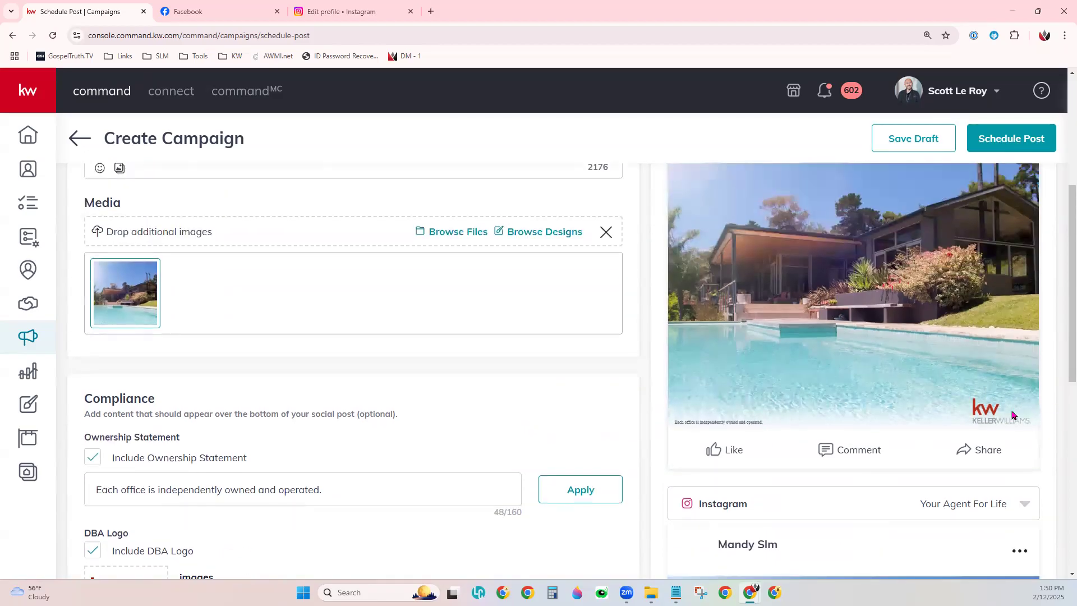
{"action": "scroll", "coordinate": [359, 476], "scroll_direction": "down", "scroll_amount": 1}
- Set the post's scheduled date to February 28, 2025, keeping the time at 10:00 AM
{"action": "scroll", "coordinate": [359, 476], "scroll_direction": "down", "scroll_amount": 5}
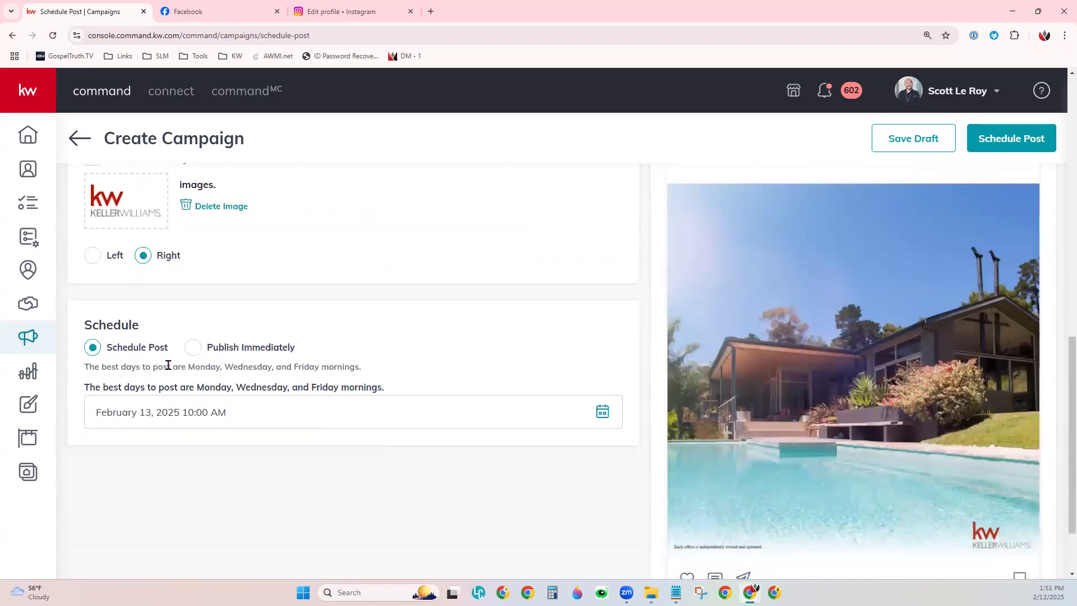
{"action": "left_click", "coordinate": [604, 414]}
{"action": "scroll", "coordinate": [203, 497], "scroll_direction": "down", "scroll_amount": 2}
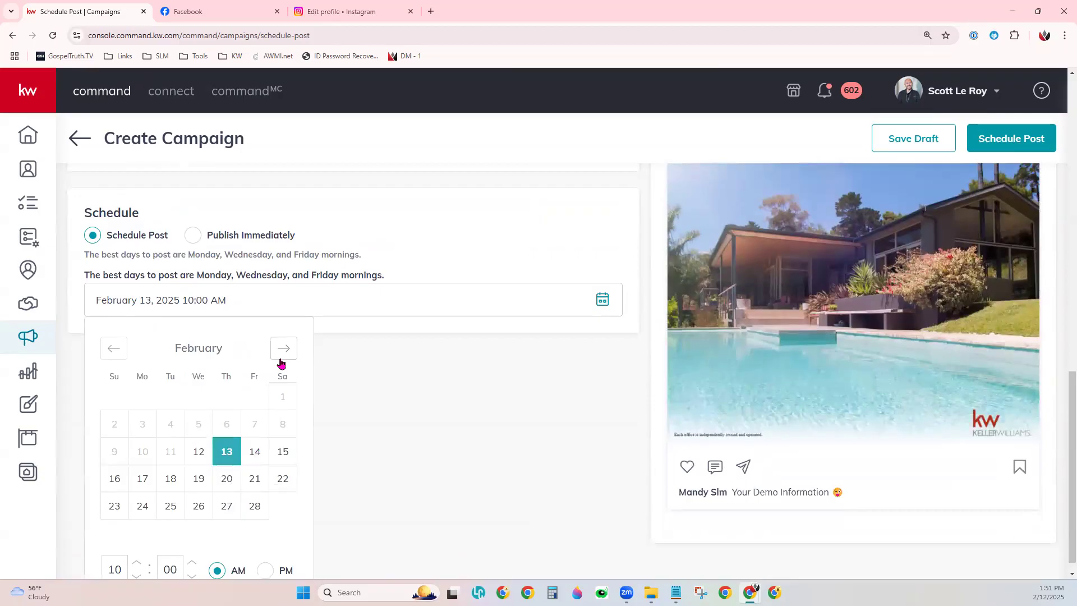
{"action": "scroll", "coordinate": [282, 364], "scroll_direction": "down", "scroll_amount": 1}
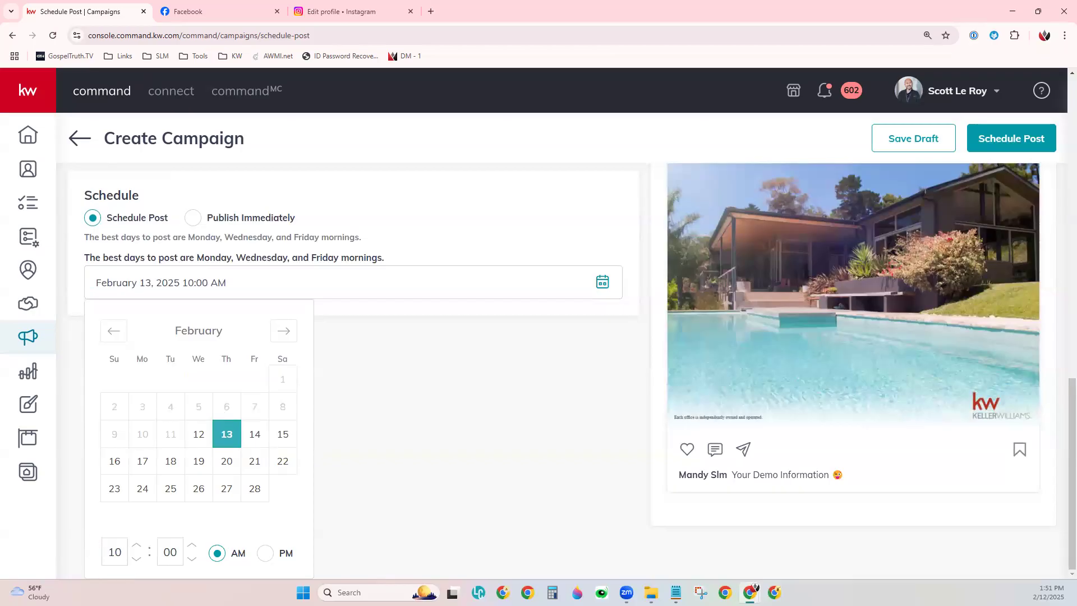
{"action": "left_click", "coordinate": [255, 489]}
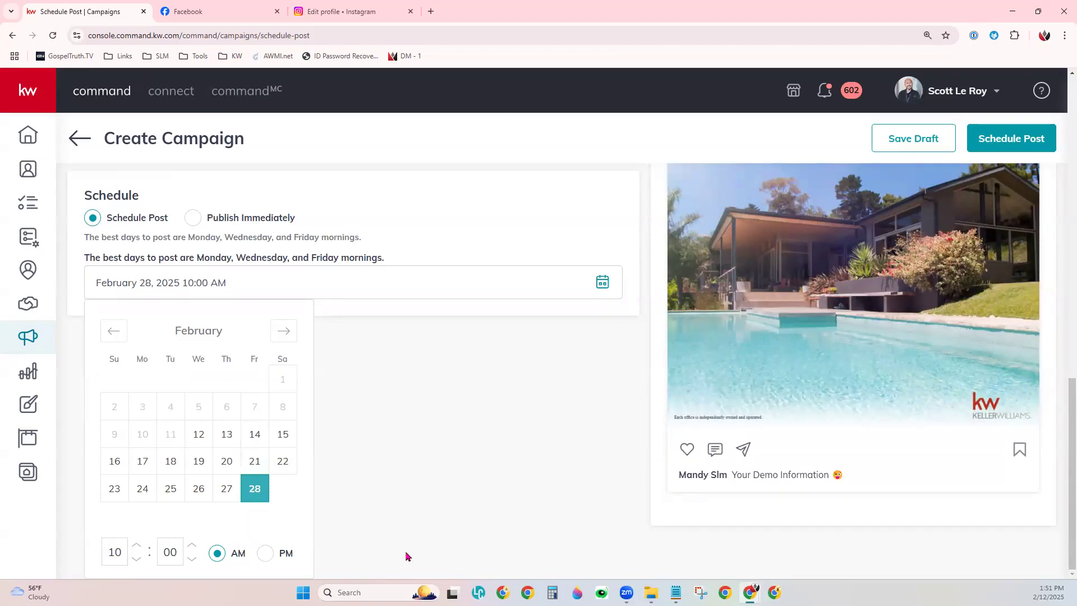
{"action": "left_click", "coordinate": [443, 503]}
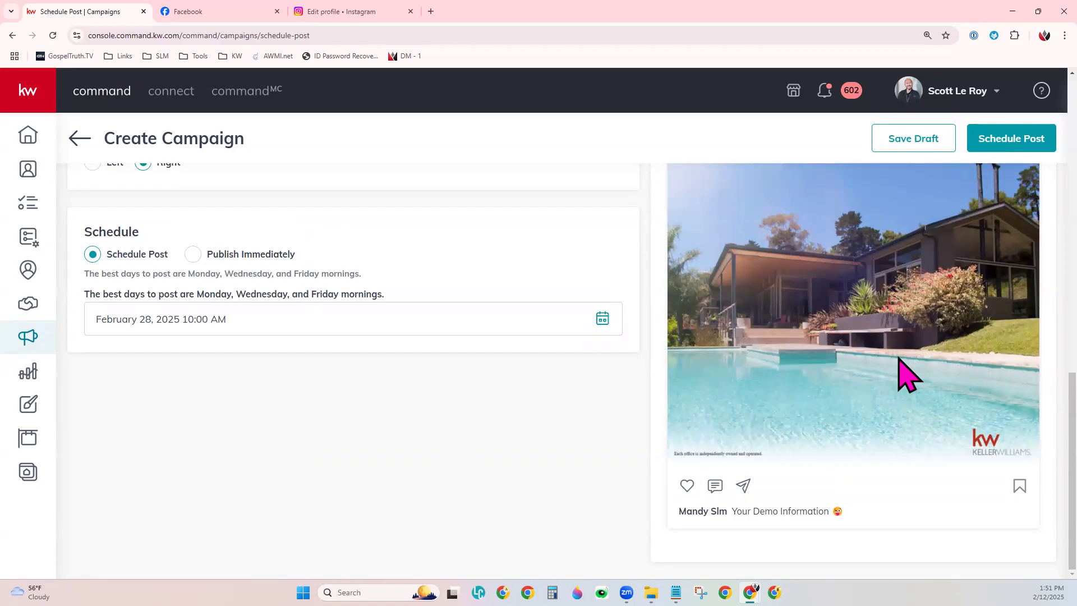
- Review the Facebook and Instagram previews and schedule the post for both accounts
{"action": "scroll", "coordinate": [900, 360], "scroll_direction": "up", "scroll_amount": 10}
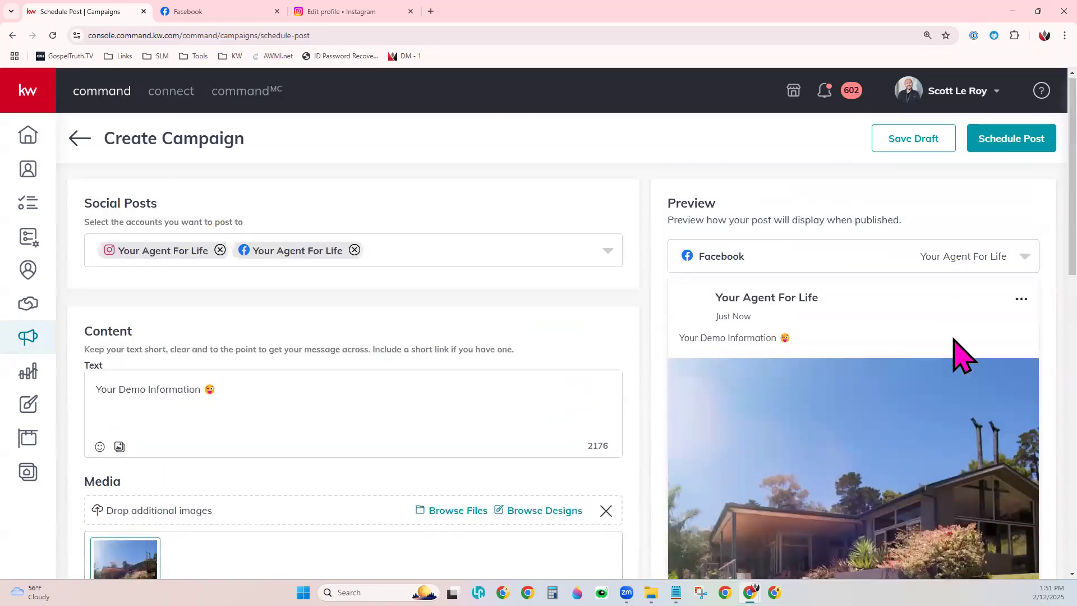
{"action": "left_click", "coordinate": [1026, 260]}
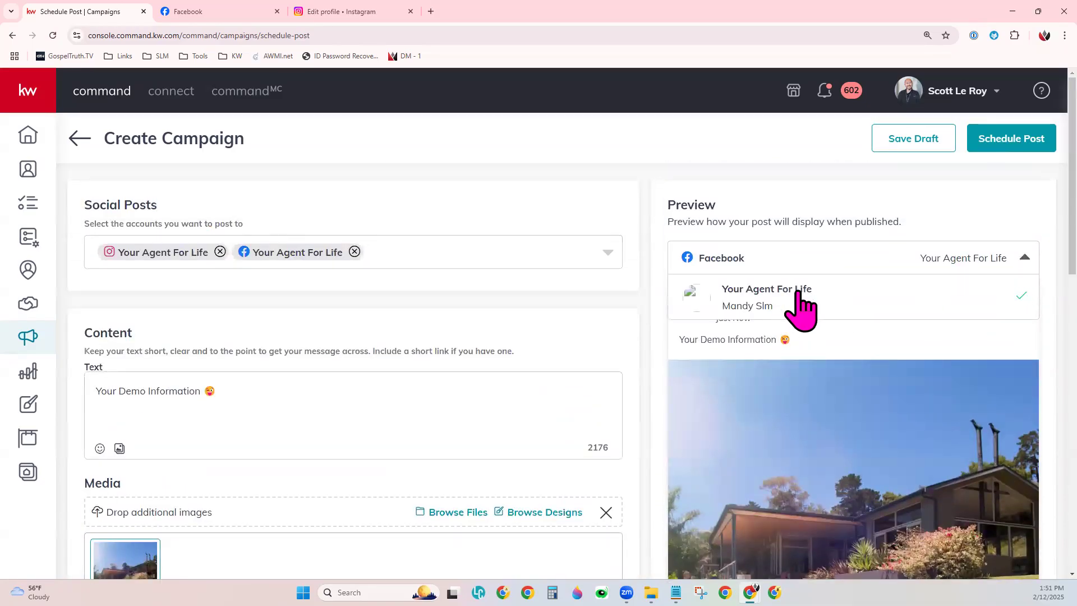
{"action": "left_click", "coordinate": [875, 216]}
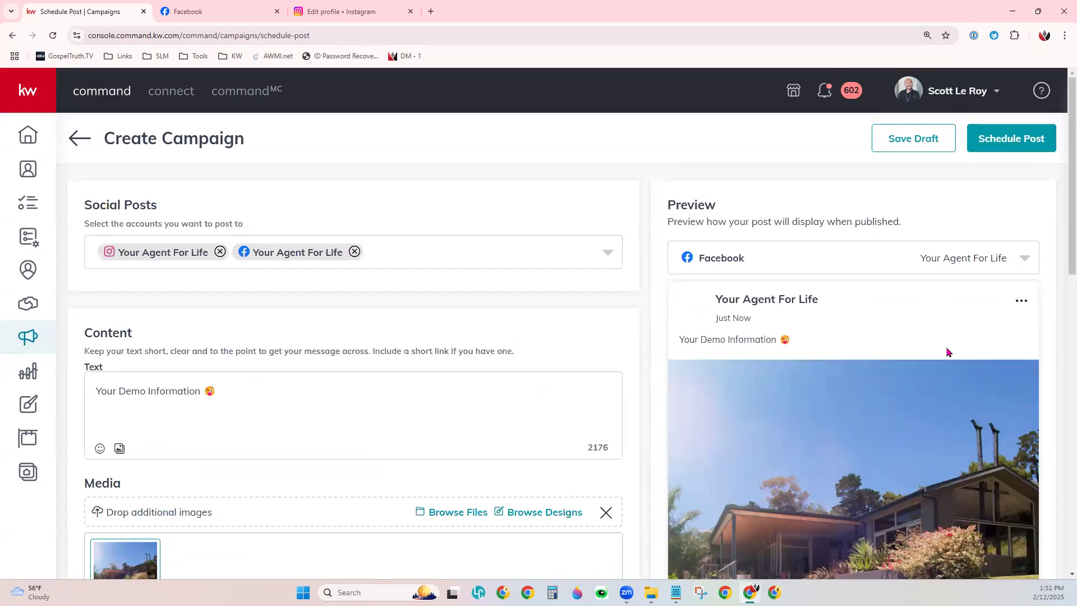
{"action": "scroll", "coordinate": [919, 379], "scroll_direction": "down", "scroll_amount": 10}
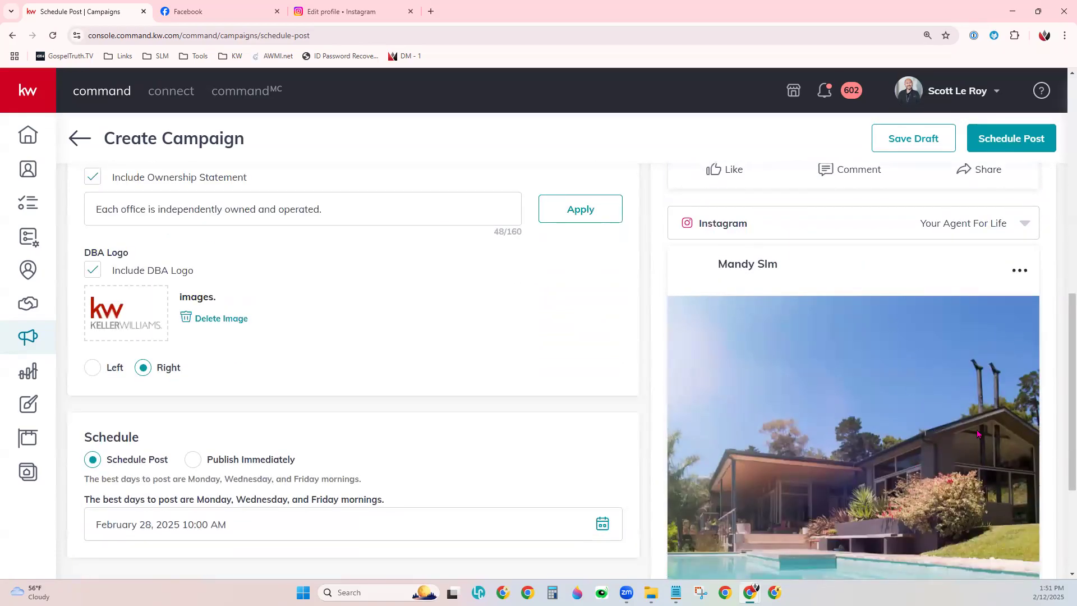
{"action": "scroll", "coordinate": [977, 433], "scroll_direction": "down", "scroll_amount": 4}
{"action": "scroll", "coordinate": [974, 432], "scroll_direction": "up", "scroll_amount": 1}
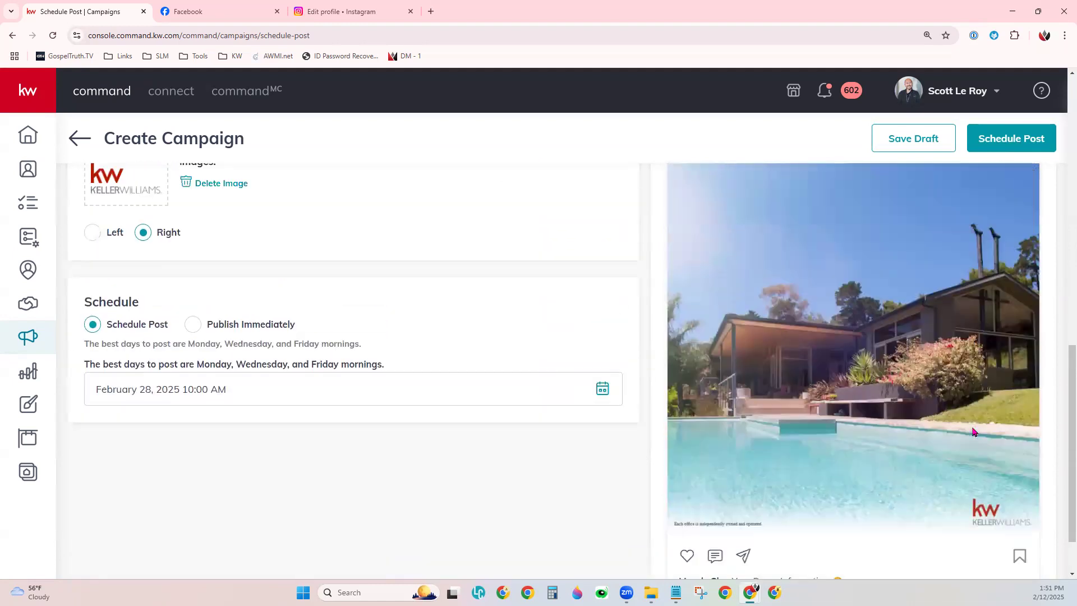
{"action": "scroll", "coordinate": [974, 431], "scroll_direction": "up", "scroll_amount": 12}
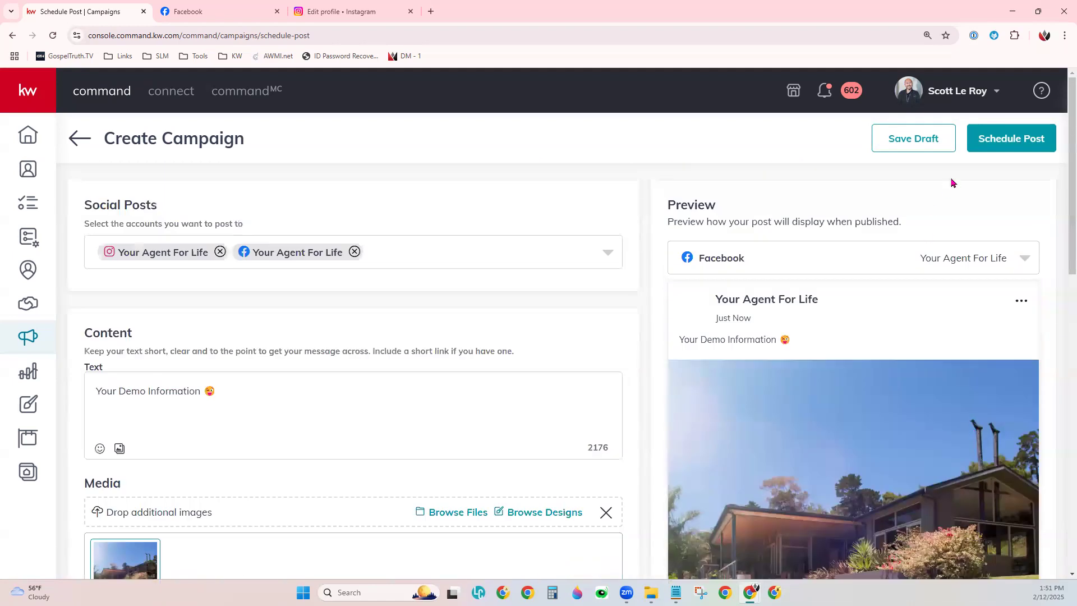
{"action": "left_click", "coordinate": [1001, 151]}
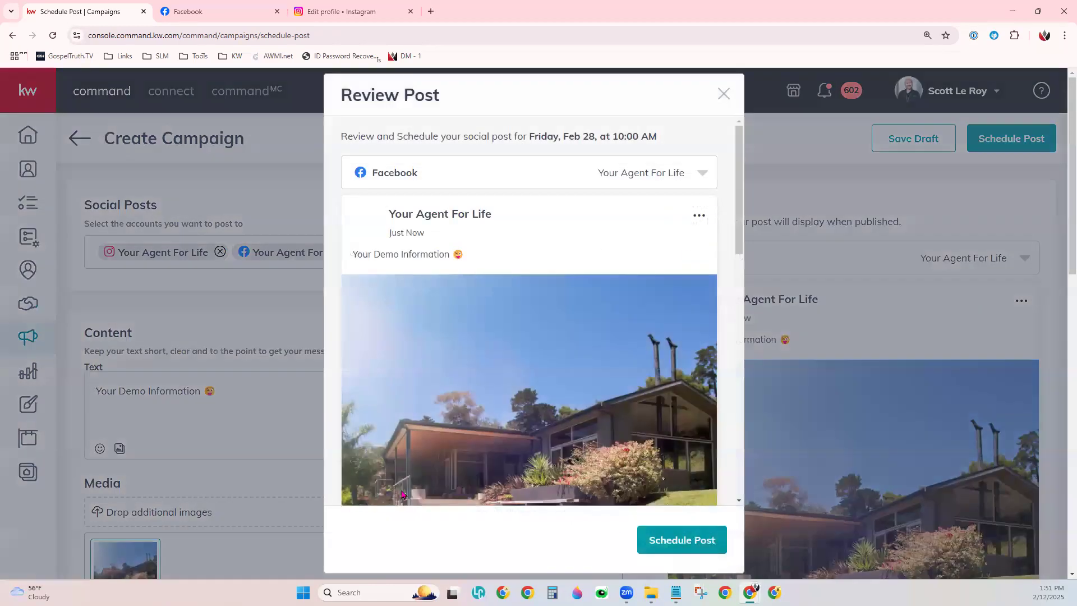
{"action": "left_click", "coordinate": [679, 540]}
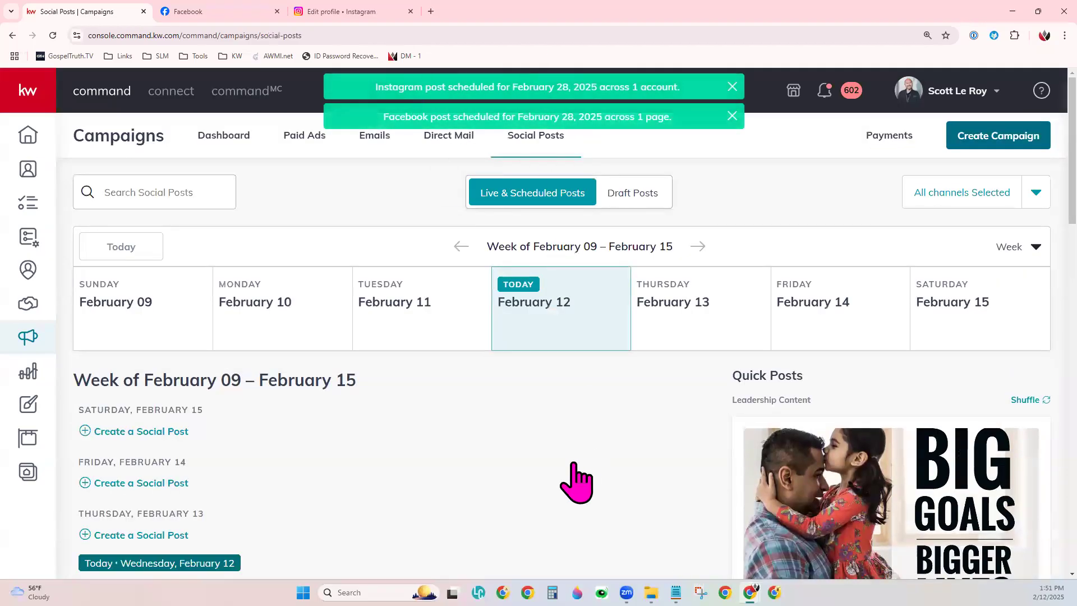
- Switch the Social Posts calendar to the month view and look for the scheduled post on February 28
{"action": "scroll", "coordinate": [440, 432], "scroll_direction": "down", "scroll_amount": 3}
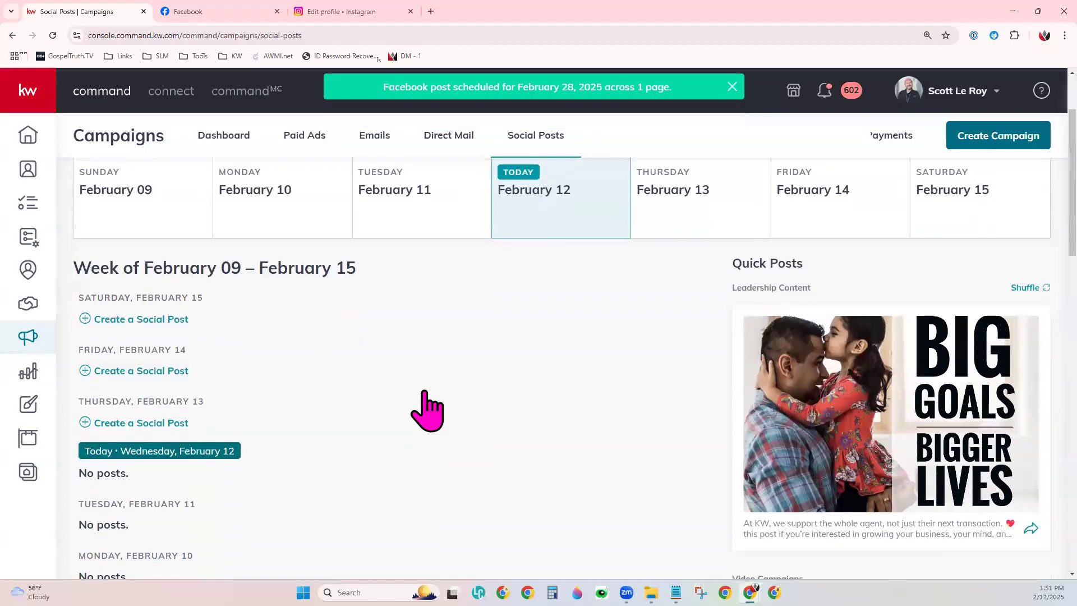
{"action": "scroll", "coordinate": [428, 412], "scroll_direction": "down", "scroll_amount": 2}
{"action": "scroll", "coordinate": [428, 410], "scroll_direction": "up", "scroll_amount": 4}
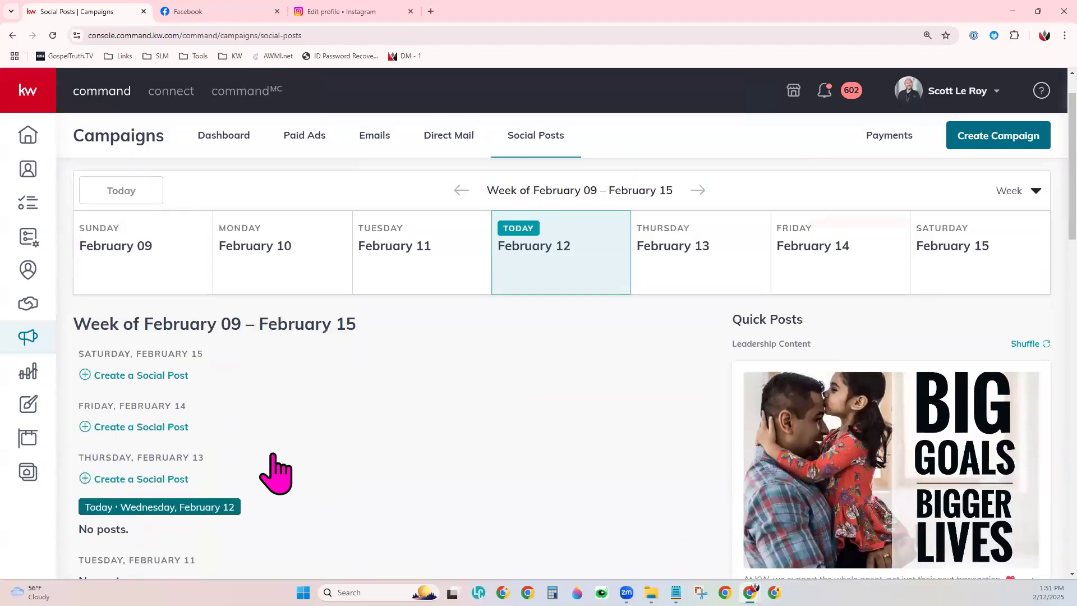
{"action": "left_click", "coordinate": [1021, 192]}
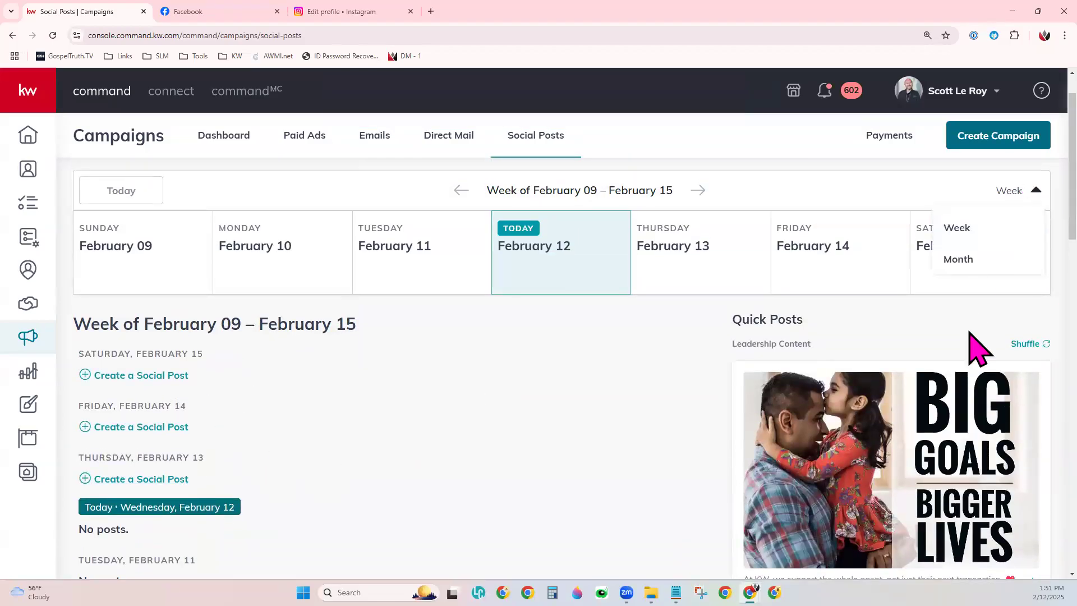
{"action": "left_click", "coordinate": [967, 260]}
{"action": "scroll", "coordinate": [973, 445], "scroll_direction": "down", "scroll_amount": 4}
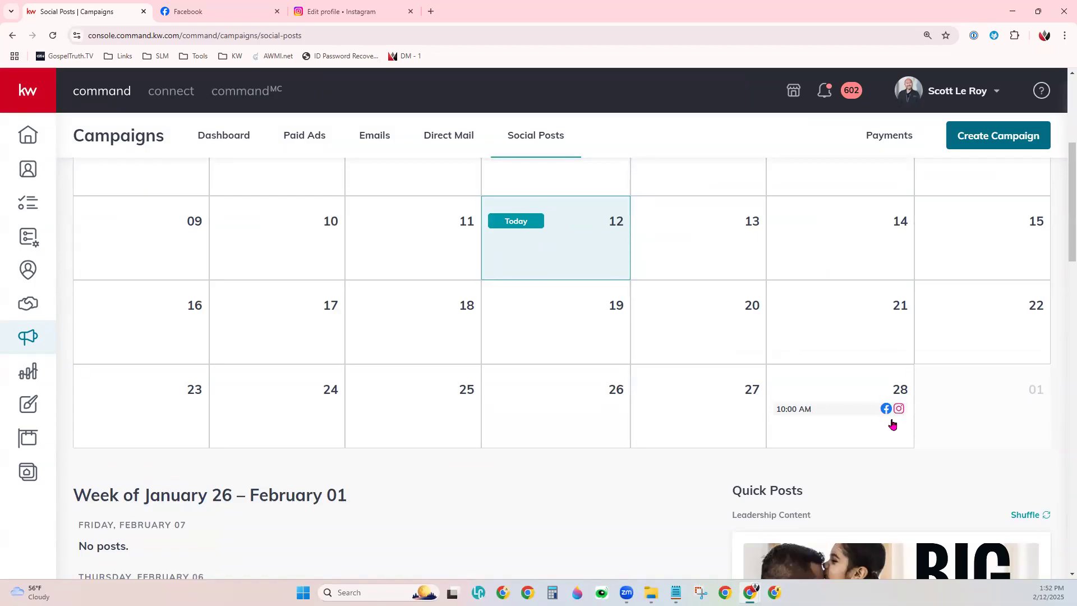
{"action": "scroll", "coordinate": [631, 510], "scroll_direction": "up", "scroll_amount": 5}
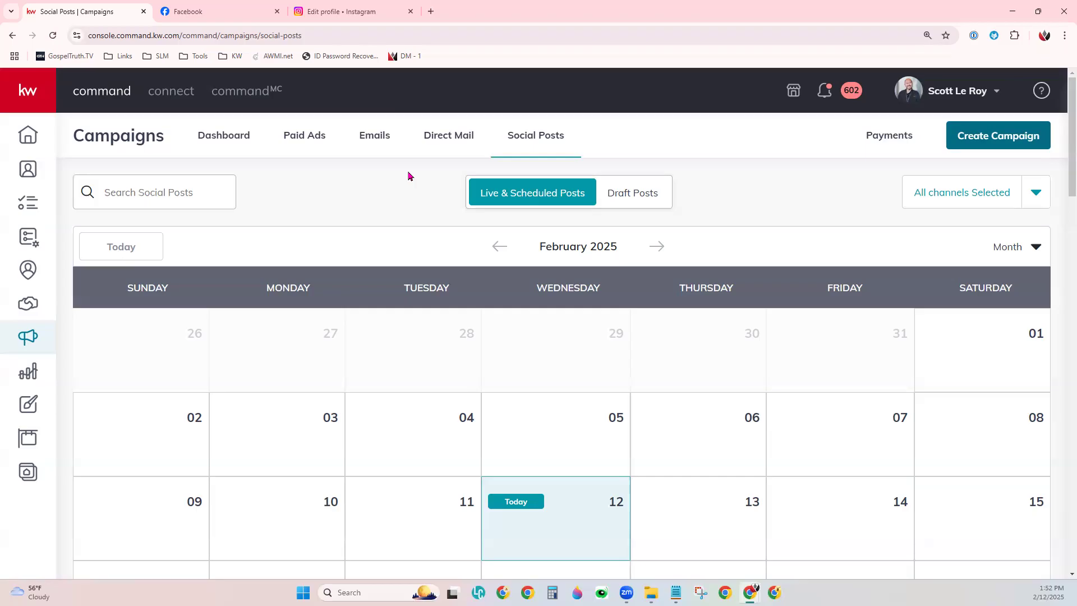
- Start a new Social design from the Designs section without importing a listing
{"action": "left_click", "coordinate": [29, 405]}
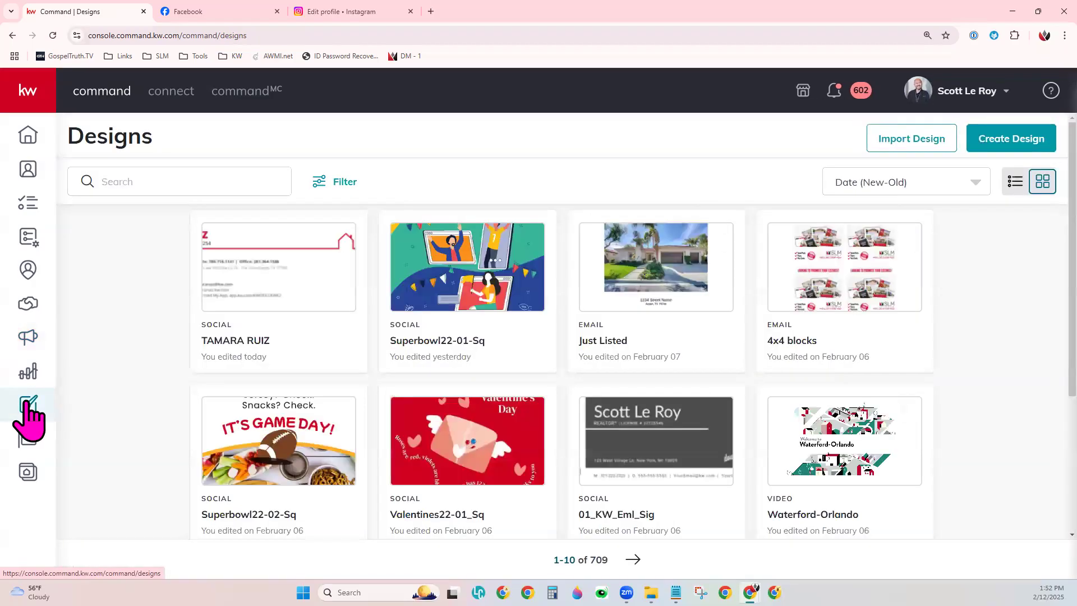
{"action": "left_click", "coordinate": [1013, 147]}
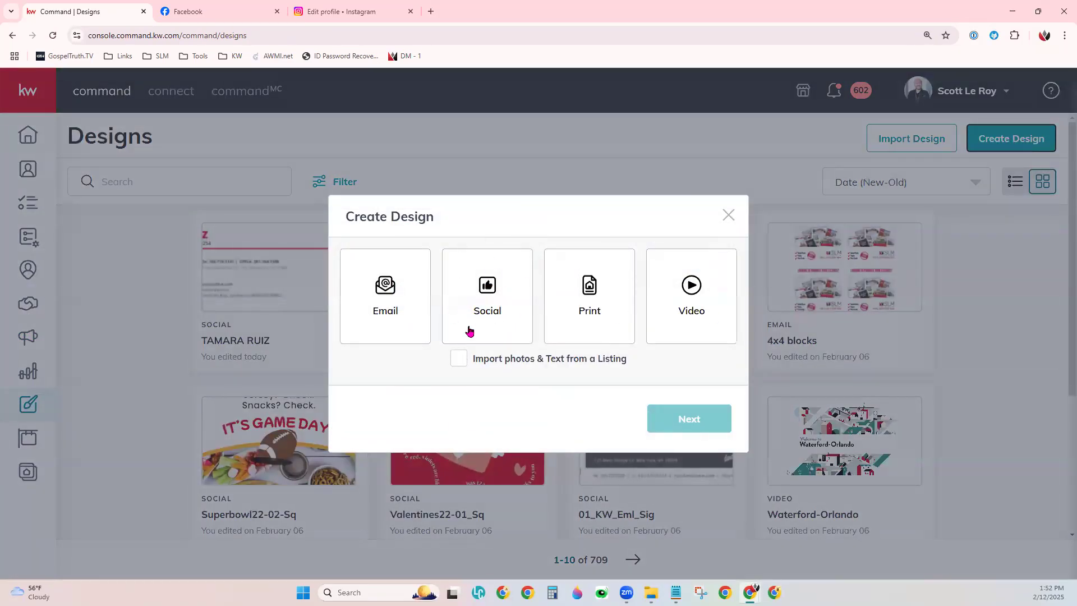
{"action": "left_click", "coordinate": [487, 303]}
{"action": "left_click", "coordinate": [689, 418]}
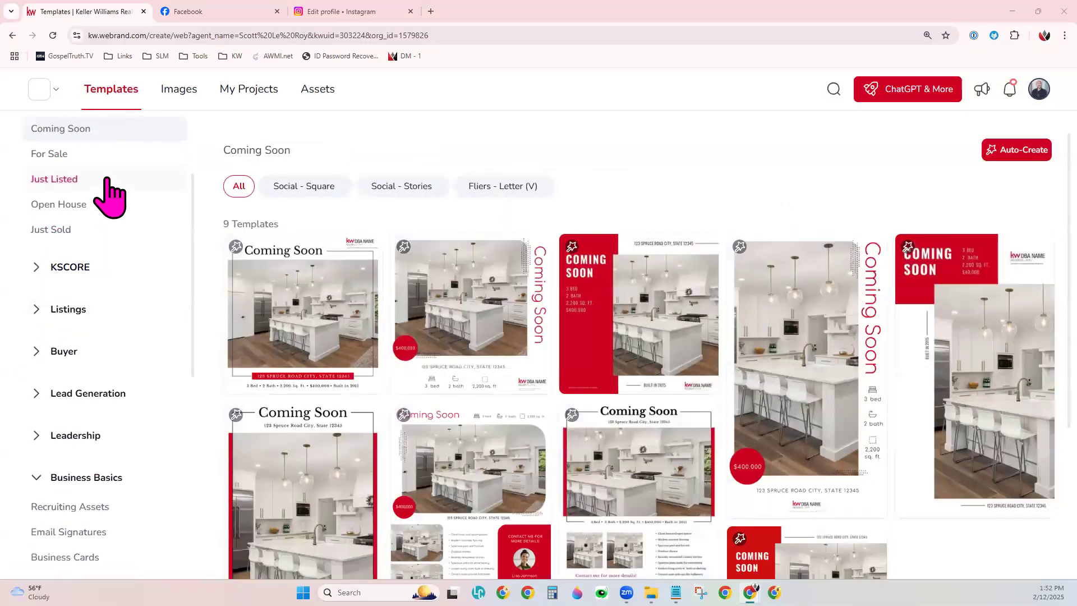
- Browse the design template categories, expanding the Holiday and Lead Generation groups
{"action": "scroll", "coordinate": [116, 260], "scroll_direction": "down", "scroll_amount": 6}
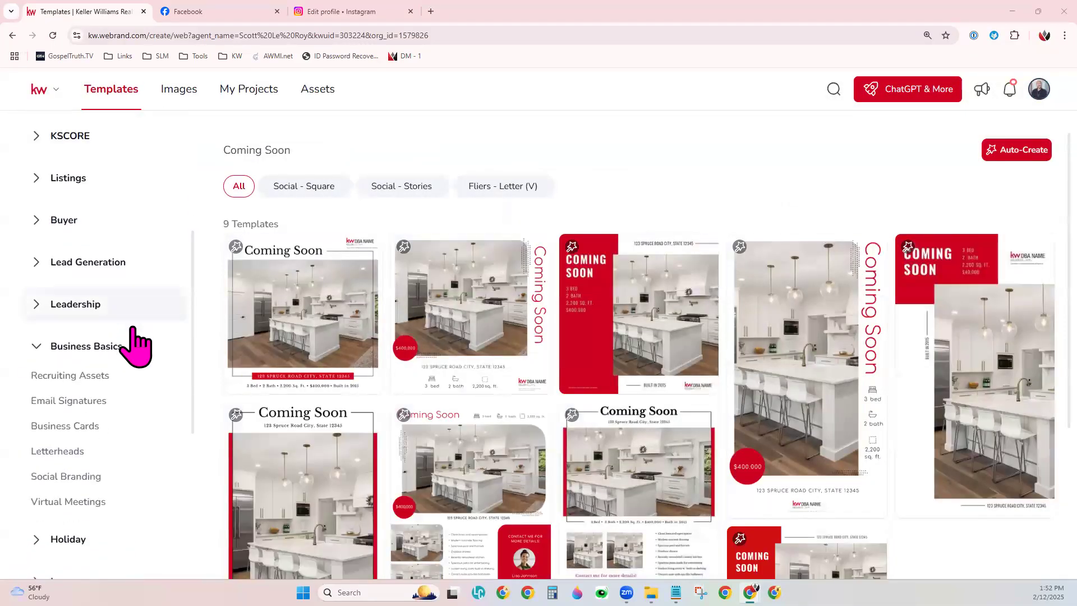
{"action": "scroll", "coordinate": [136, 359], "scroll_direction": "down", "scroll_amount": 2}
{"action": "left_click", "coordinate": [84, 317]}
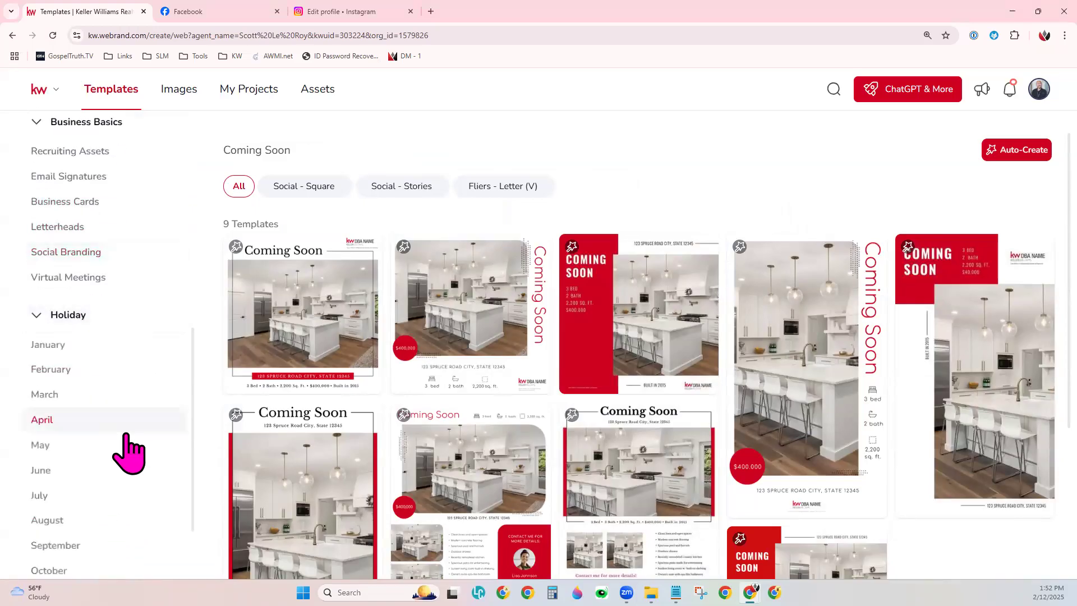
{"action": "scroll", "coordinate": [128, 452], "scroll_direction": "down", "scroll_amount": 4}
{"action": "scroll", "coordinate": [129, 452], "scroll_direction": "down", "scroll_amount": 3}
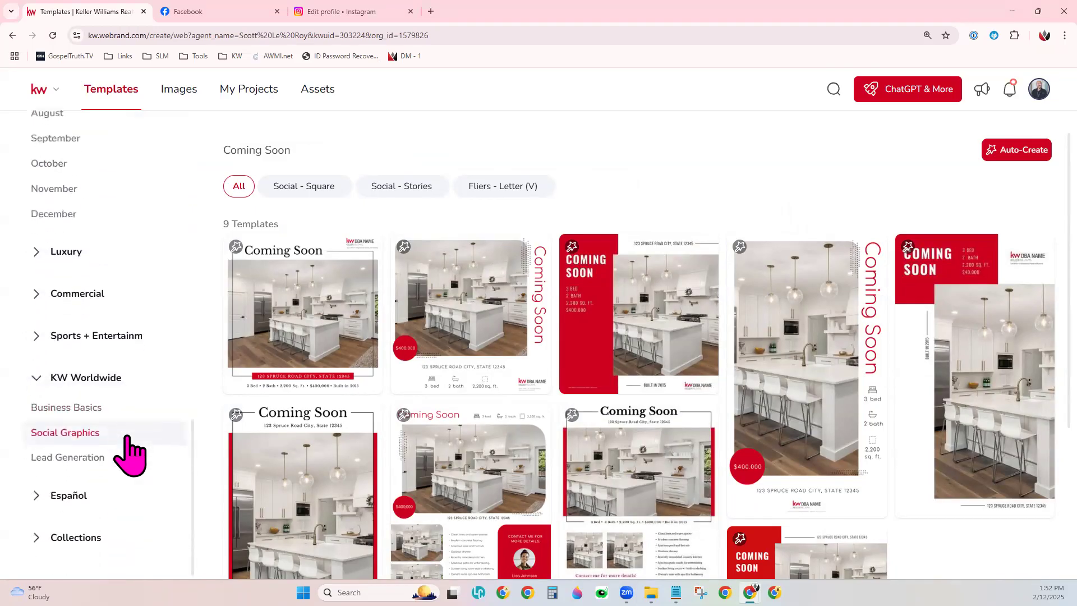
{"action": "scroll", "coordinate": [129, 454], "scroll_direction": "up", "scroll_amount": 9}
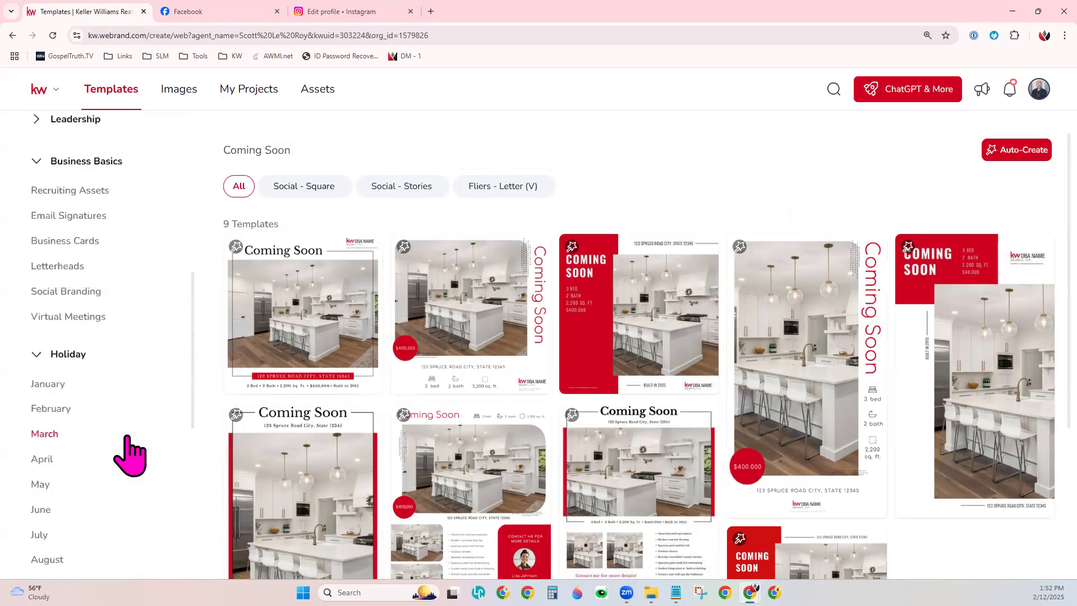
{"action": "scroll", "coordinate": [137, 435], "scroll_direction": "up", "scroll_amount": 2}
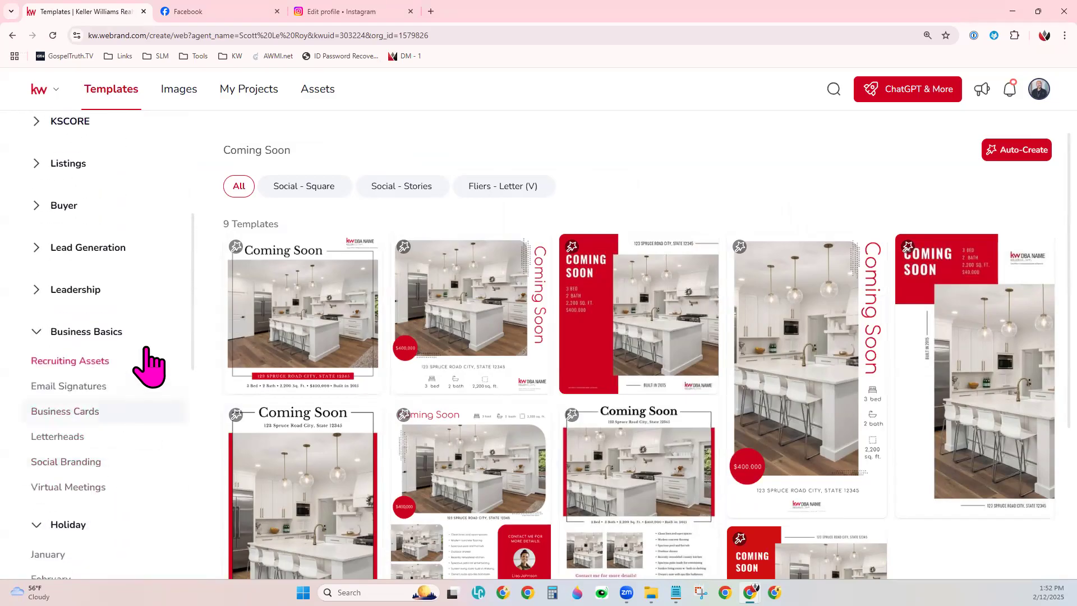
{"action": "left_click", "coordinate": [115, 250]}
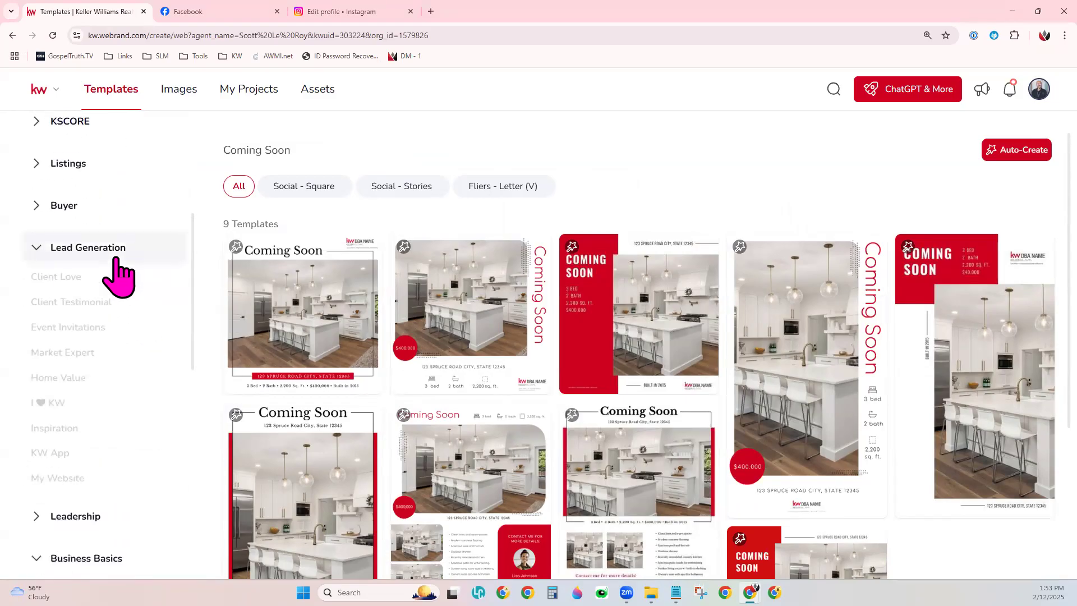
- Browse the Event Invitations, Market Expert and Client Love templates under Lead Generation, filtering Client Love to the Social - Square format
{"action": "left_click", "coordinate": [107, 328]}
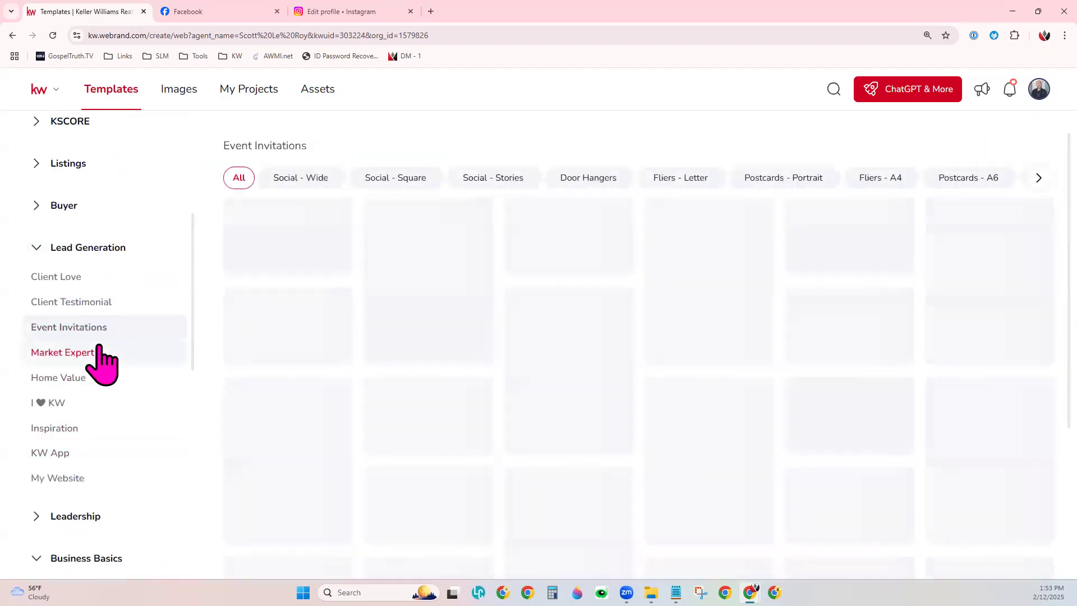
{"action": "left_click", "coordinate": [100, 354]}
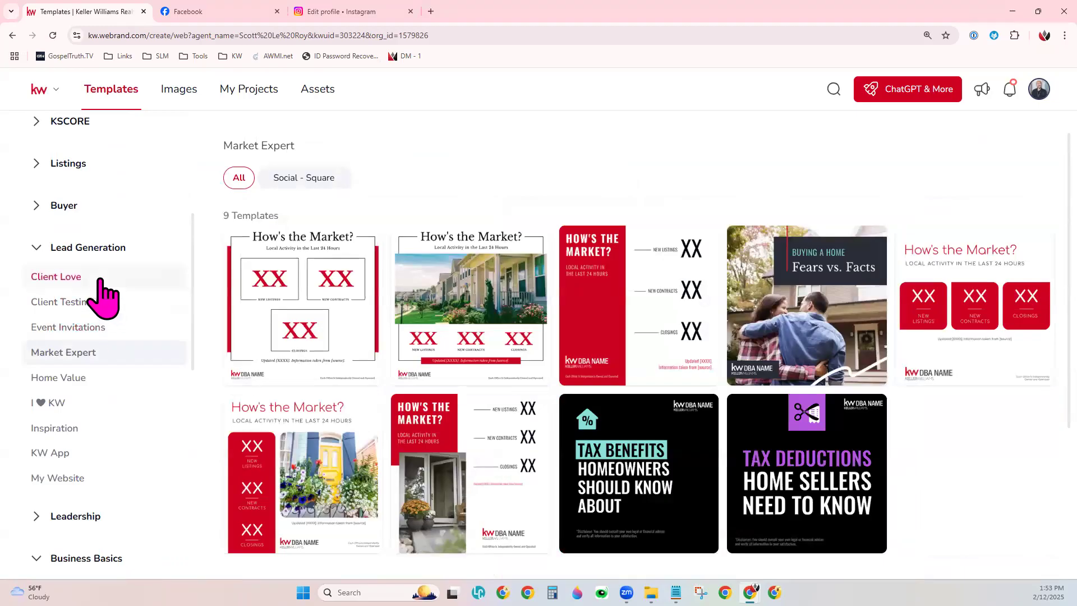
{"action": "left_click", "coordinate": [45, 279]}
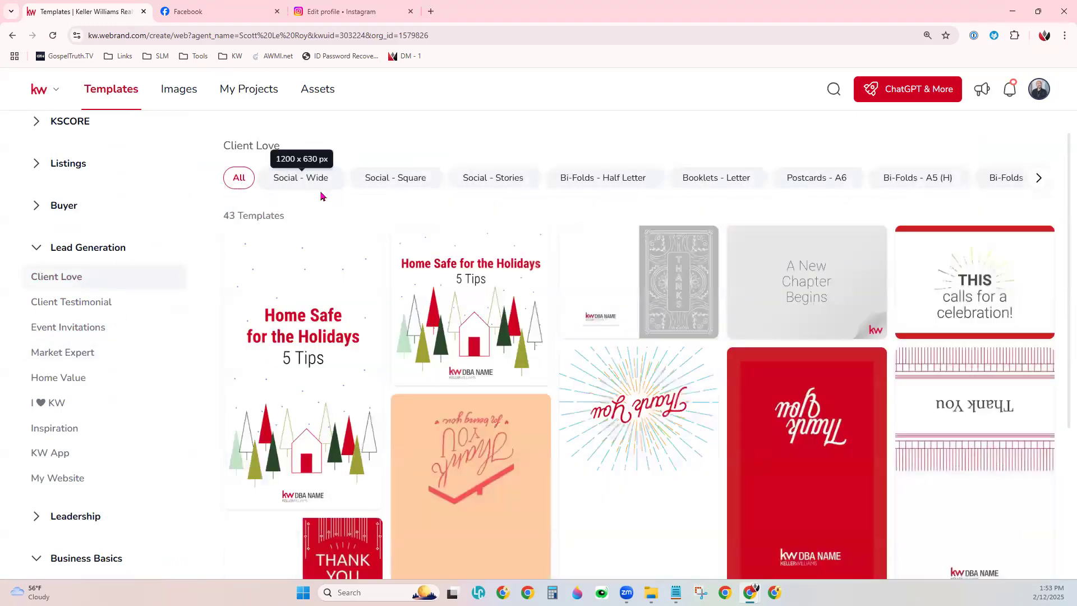
{"action": "left_click", "coordinate": [401, 179]}
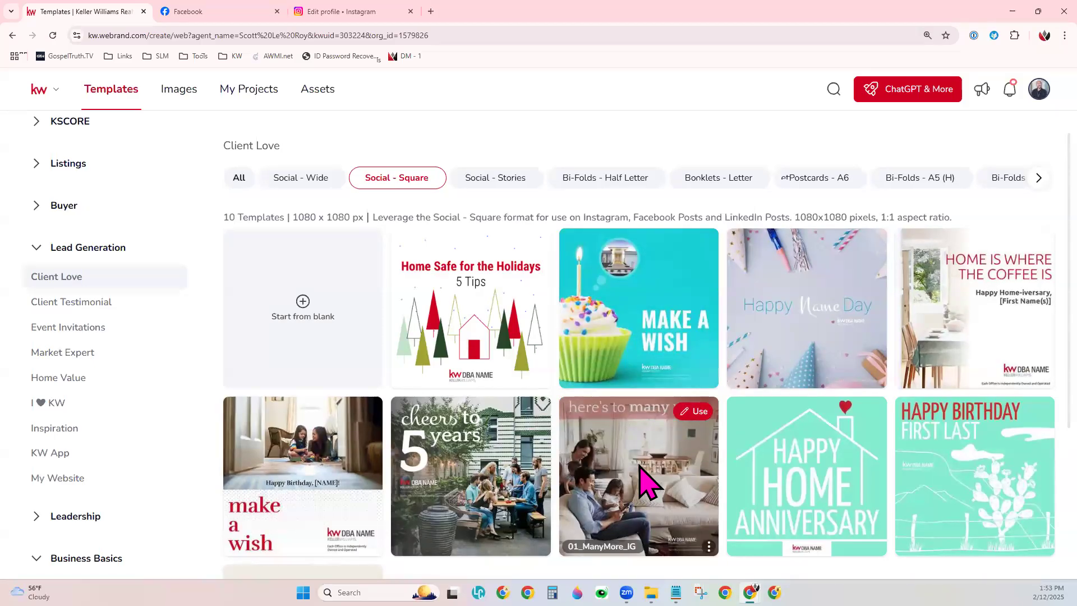
- Open scottleroymarketing.com in a new browser tab and go to its Agent Resources page
{"action": "left_click", "coordinate": [431, 12]}
{"action": "type", "text": "scottleroy"}
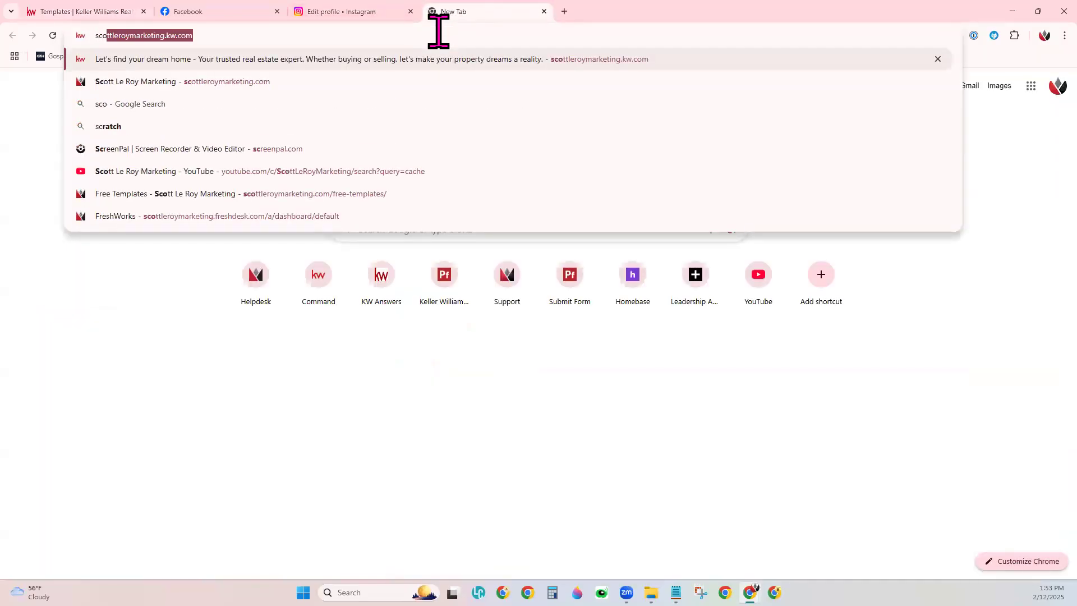
{"action": "type", "text": "marketing.com"}
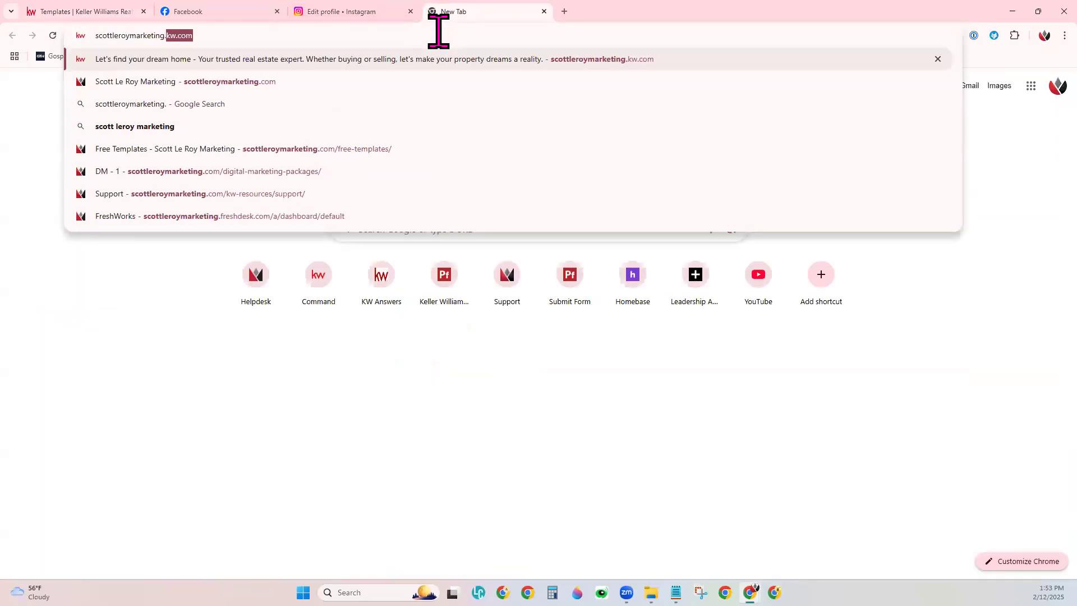
{"action": "key", "text": "Return"}
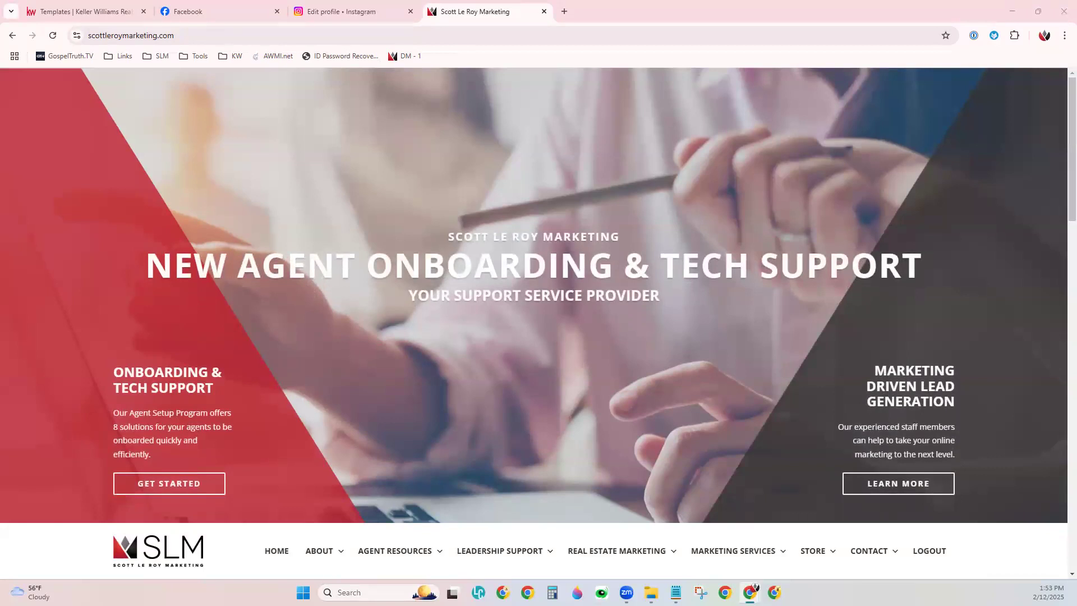
{"action": "scroll", "coordinate": [668, 403], "scroll_direction": "down", "scroll_amount": 6}
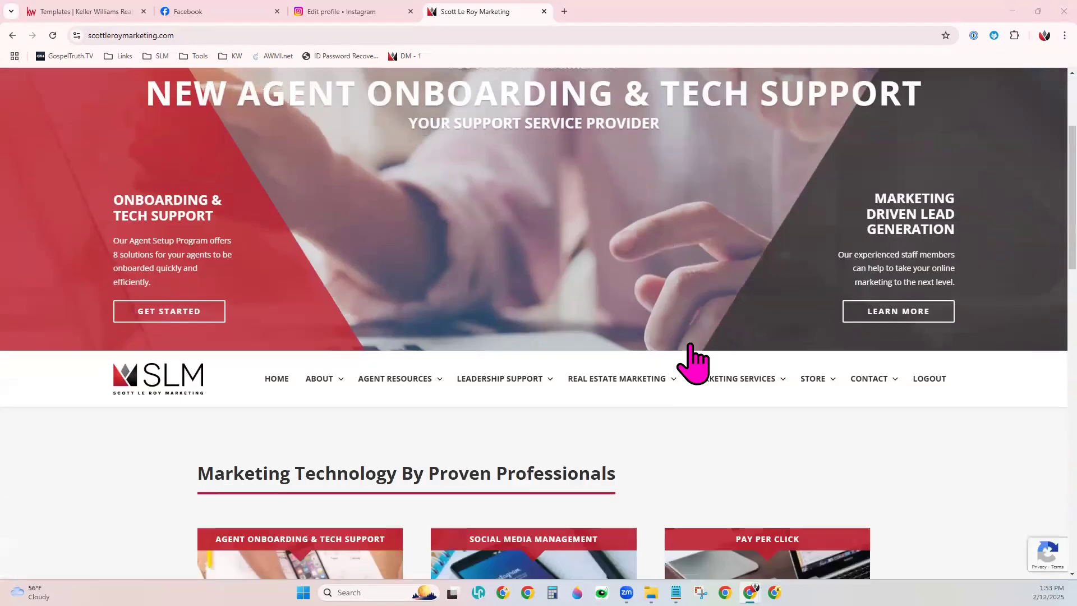
{"action": "mouse_move", "coordinate": [396, 218]}
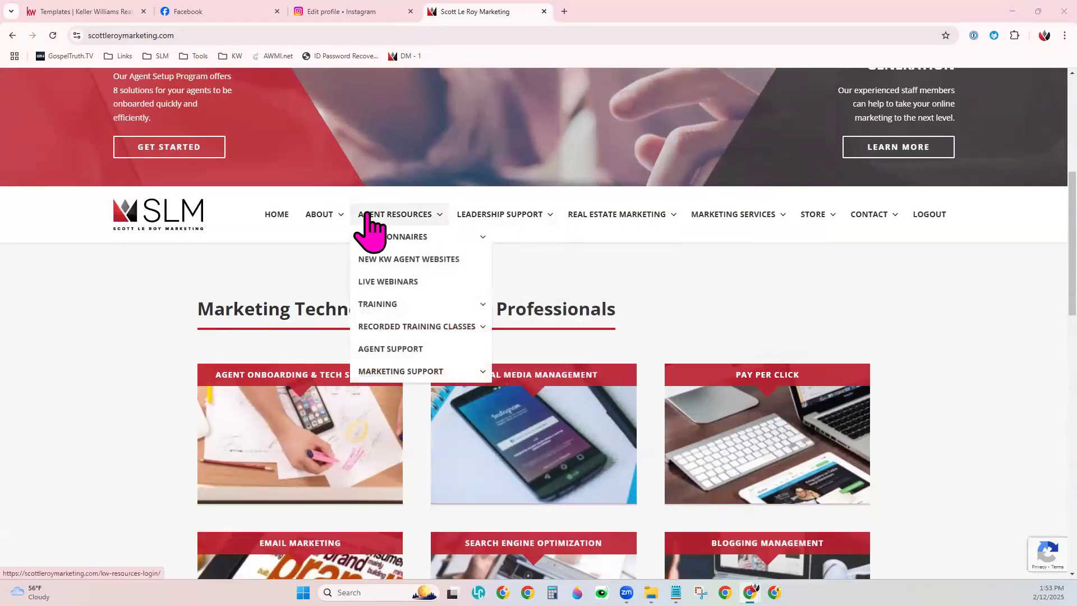
{"action": "left_click", "coordinate": [408, 218]}
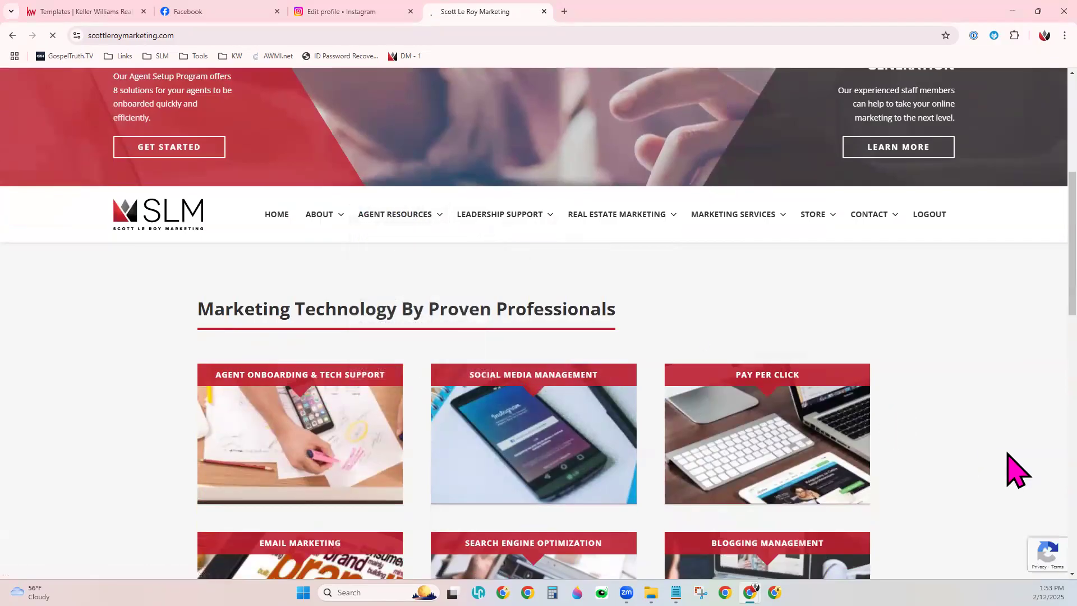
- Open the Templates page from the Marketing Support resources and look over the leadership and agent template categories
{"action": "mouse_move", "coordinate": [398, 114]}
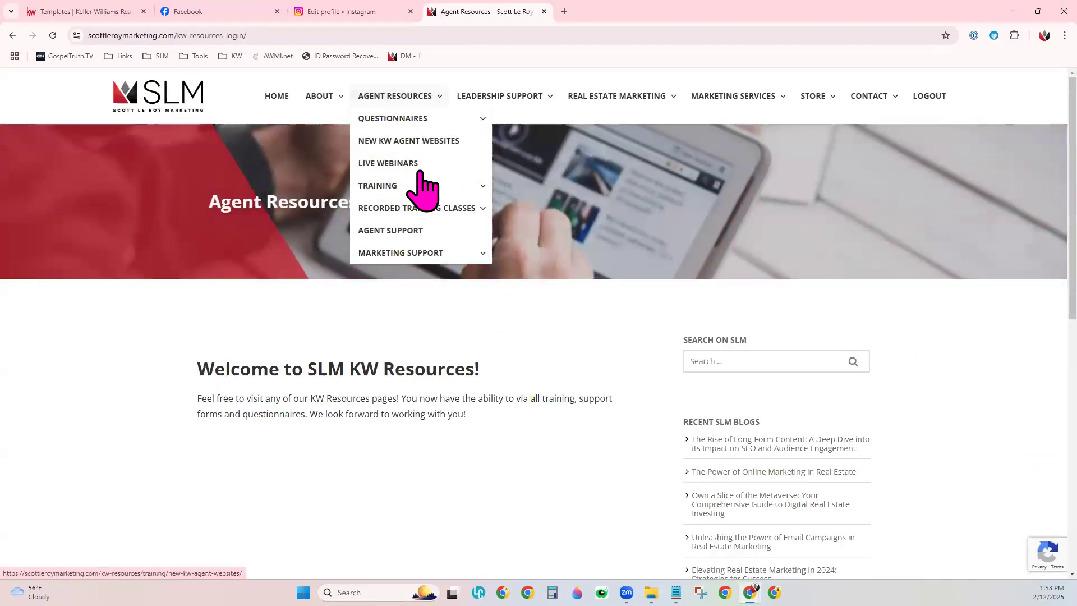
{"action": "mouse_move", "coordinate": [418, 256]}
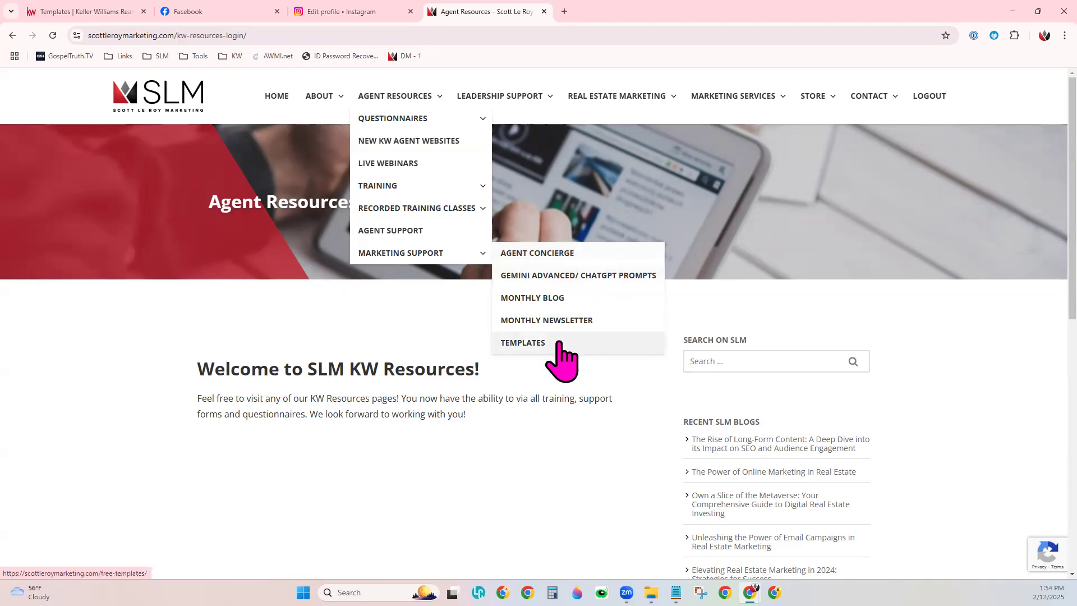
{"action": "left_click", "coordinate": [539, 343]}
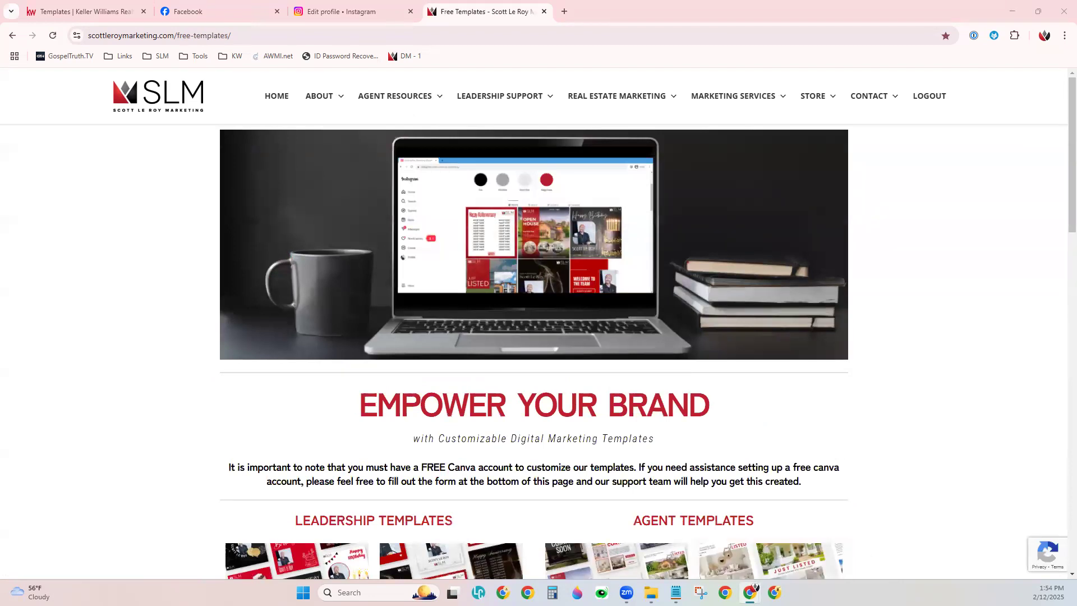
{"action": "scroll", "coordinate": [909, 403], "scroll_direction": "down", "scroll_amount": 5}
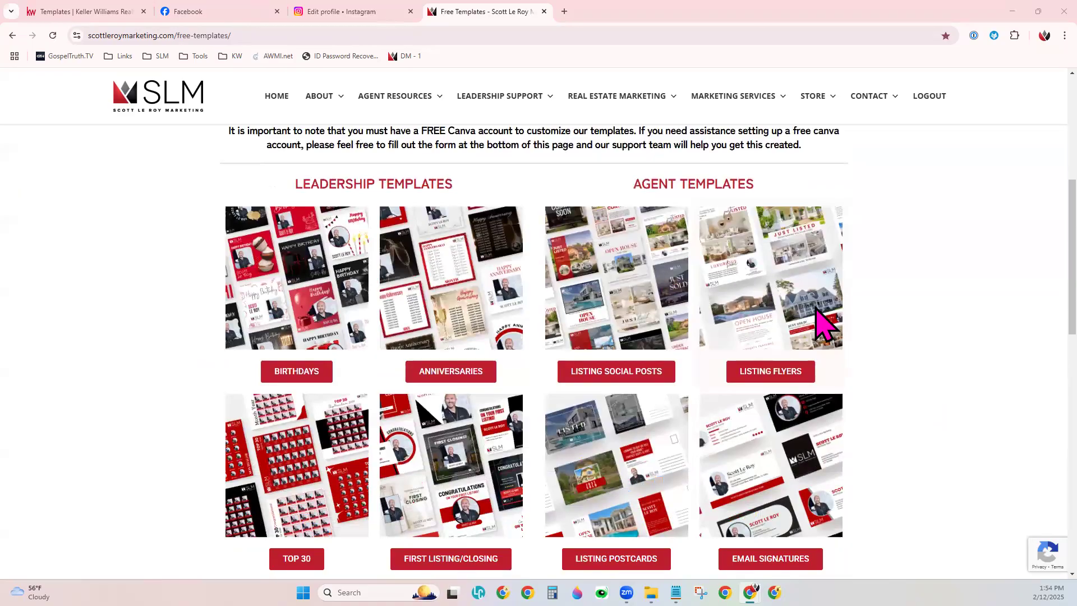